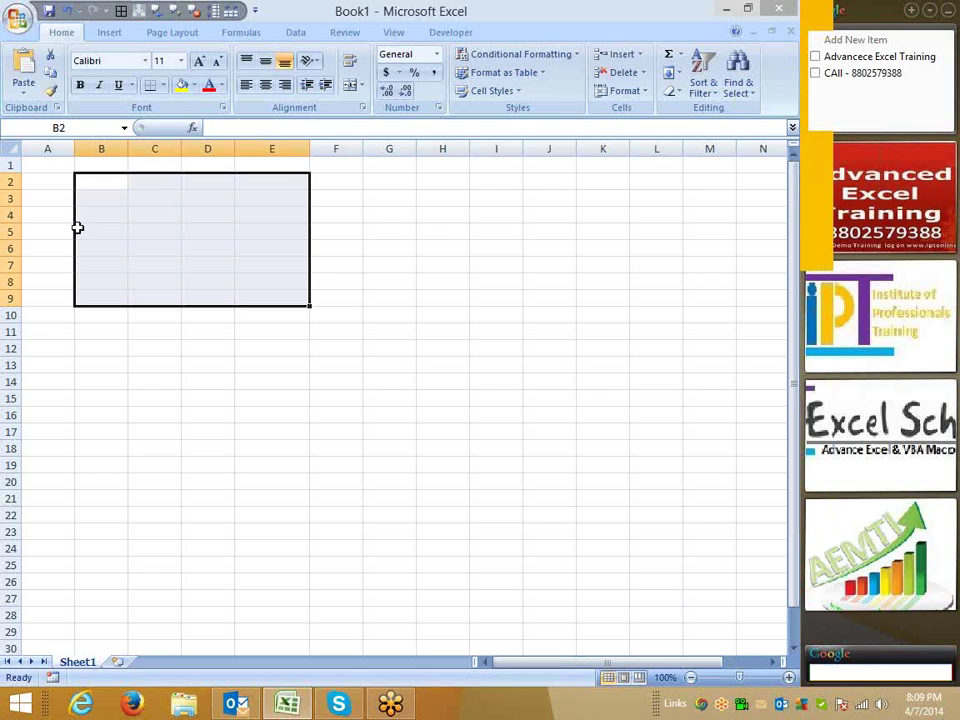
# Open Excel Options from the Office menu and cancel it without changes.
pyautogui.click(328, 283)
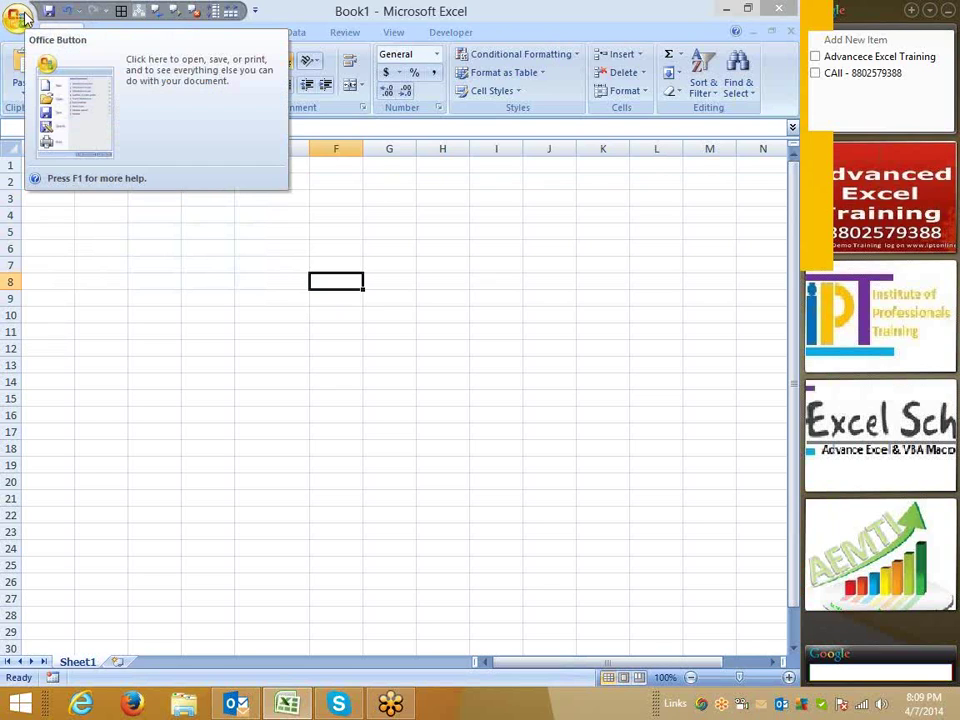
pyautogui.click(22, 18)
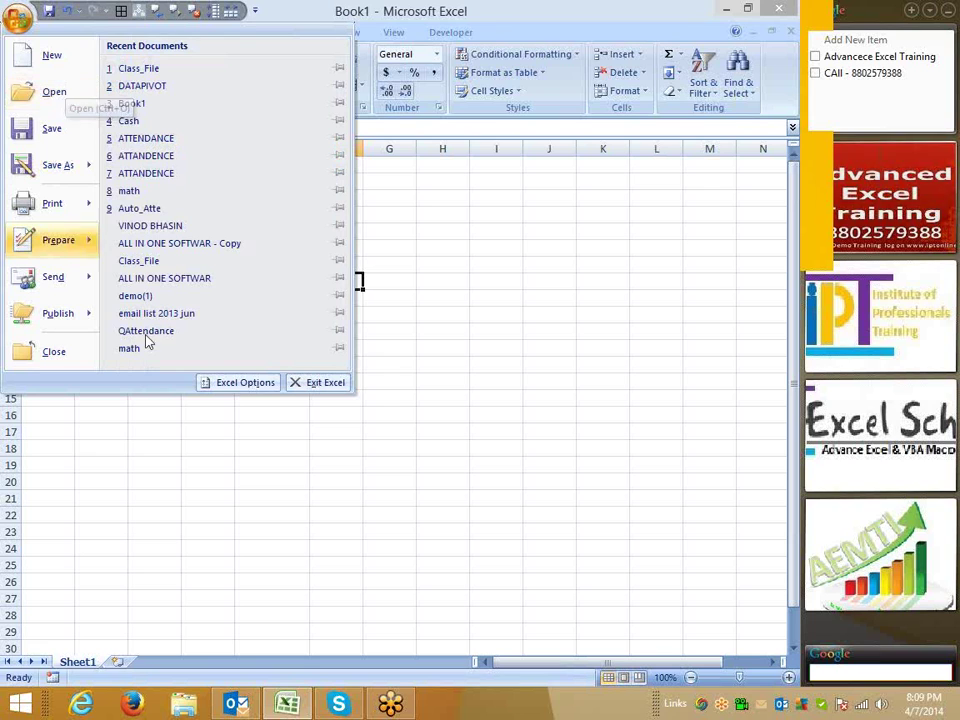
pyautogui.click(258, 385)
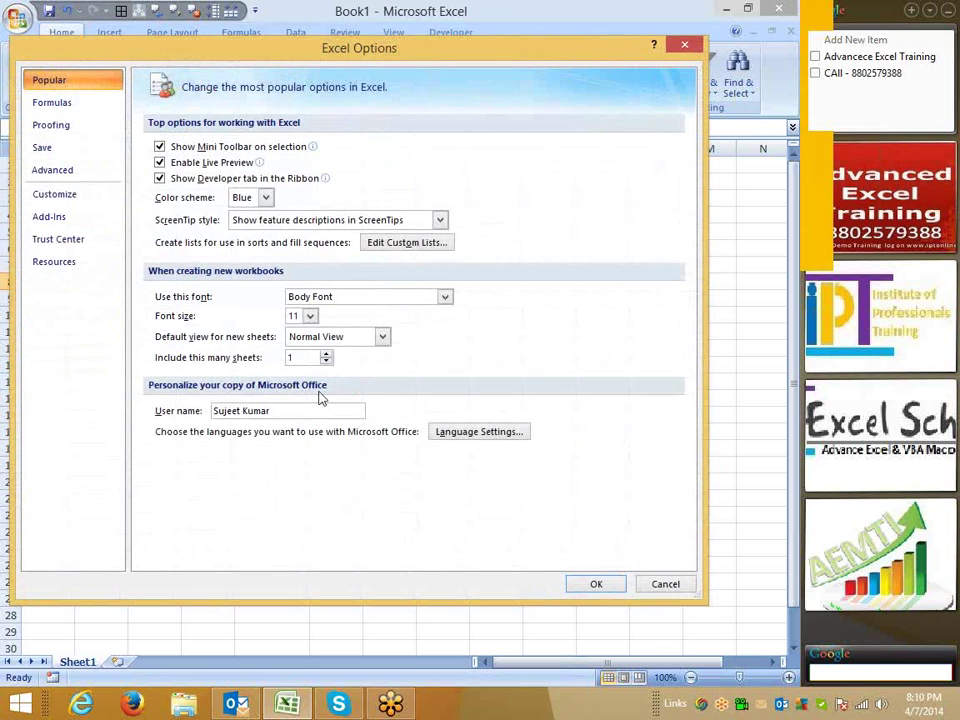
pyautogui.click(679, 590)
# Dismiss the recent documents list and show the Windows desktop with Win+D.
pyautogui.click(18, 18)
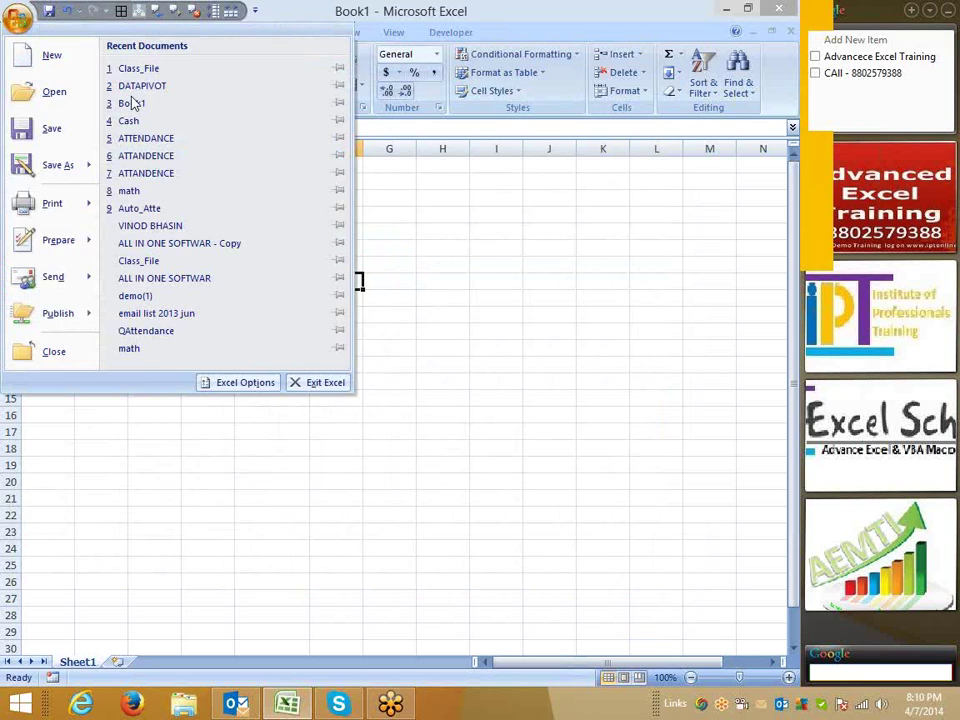
pyautogui.click(486, 310)
pyautogui.press('super+d')
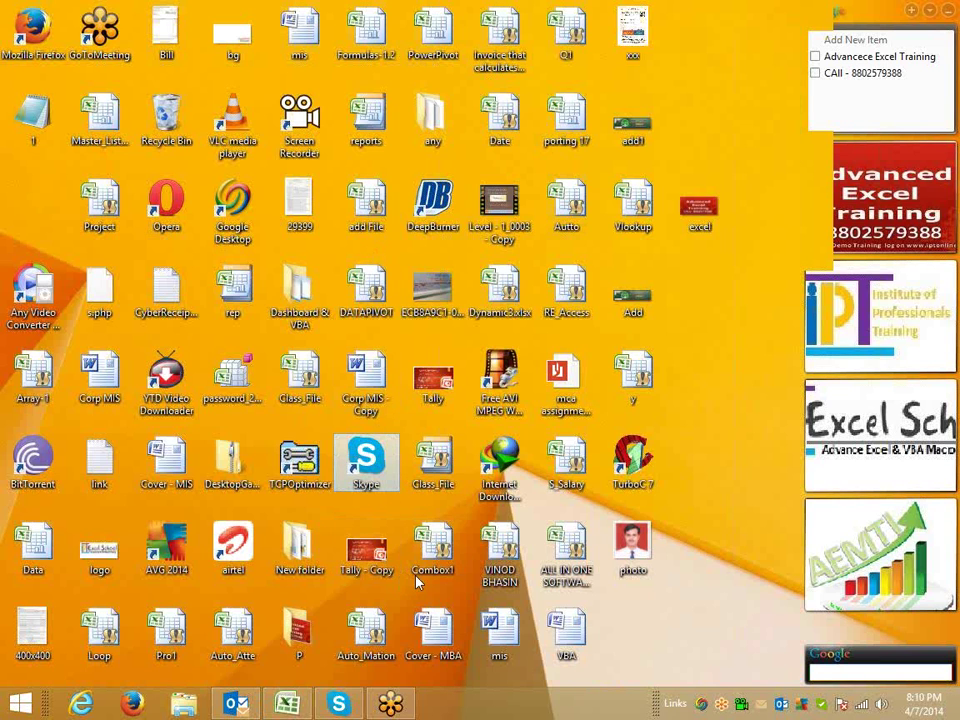
# Open Class_File from the desktop and bring up the Popular page of Excel Options.
pyautogui.doubleClick(438, 485)
pyautogui.click(251, 337)
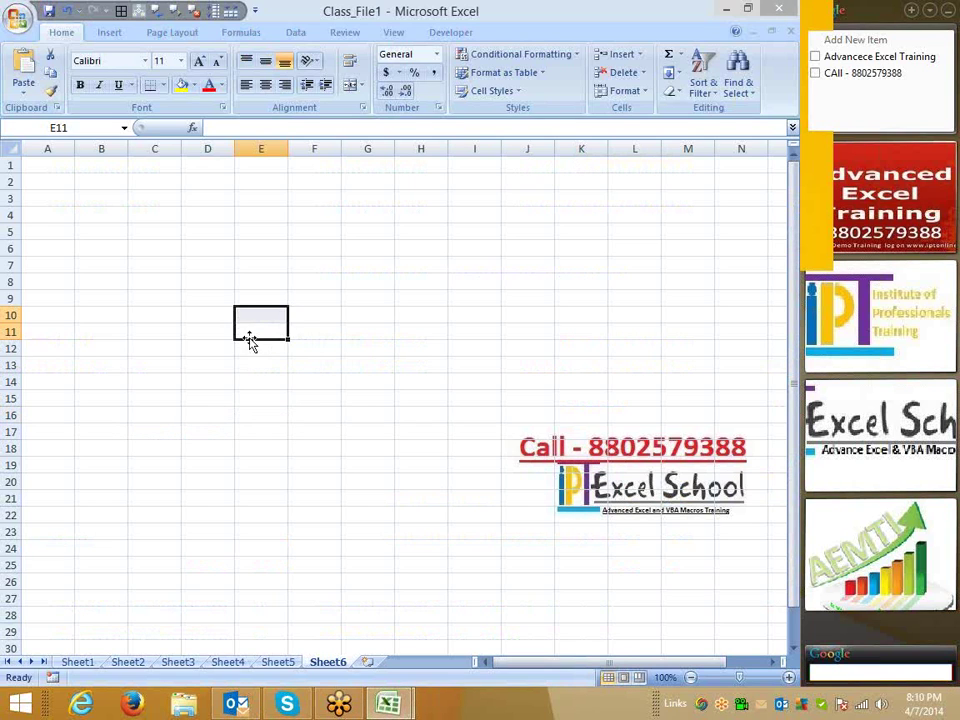
pyautogui.click(20, 24)
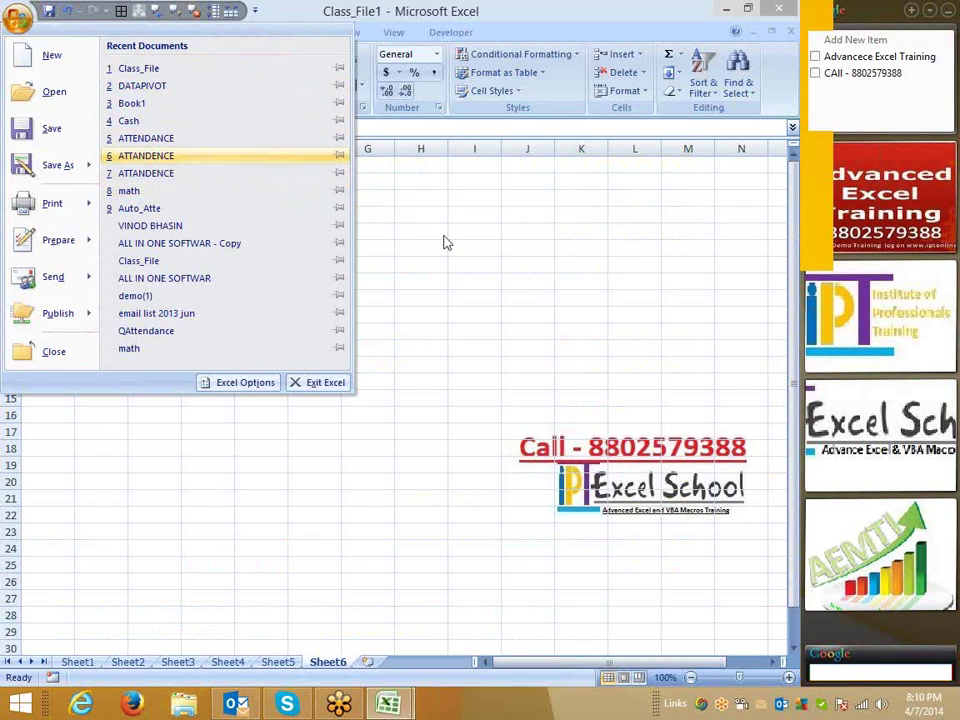
pyautogui.click(355, 208)
pyautogui.click(20, 24)
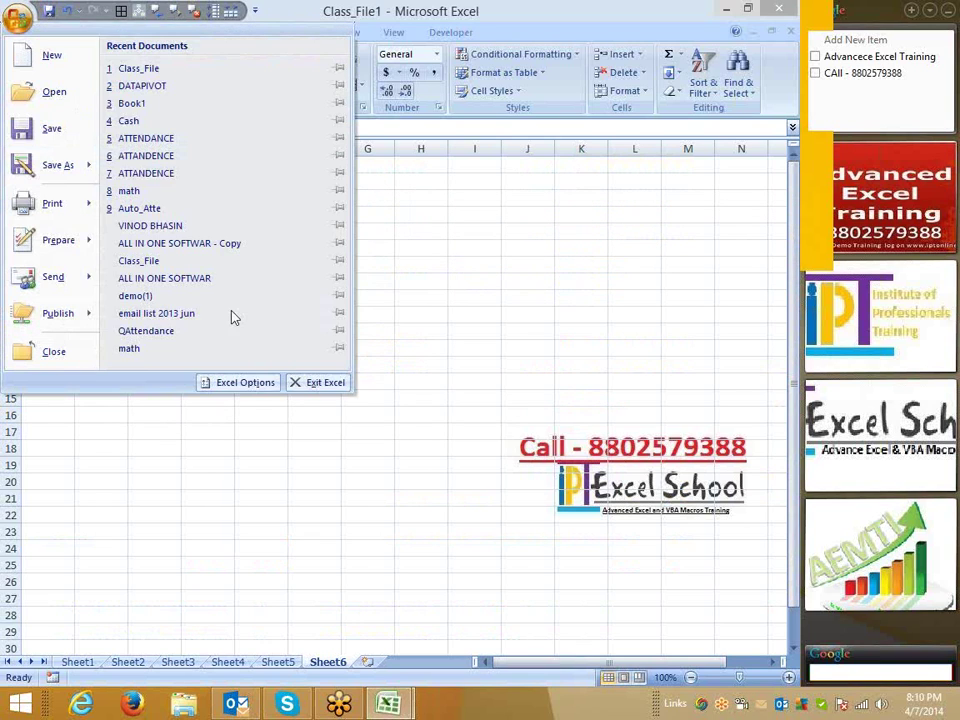
pyautogui.click(242, 382)
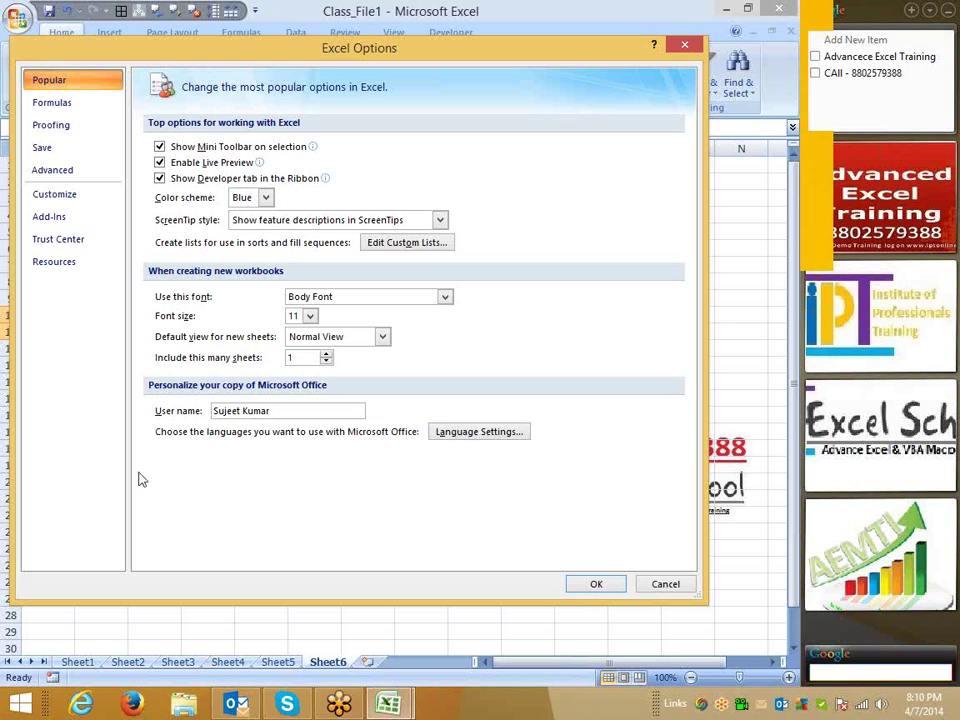
pyautogui.click(660, 585)
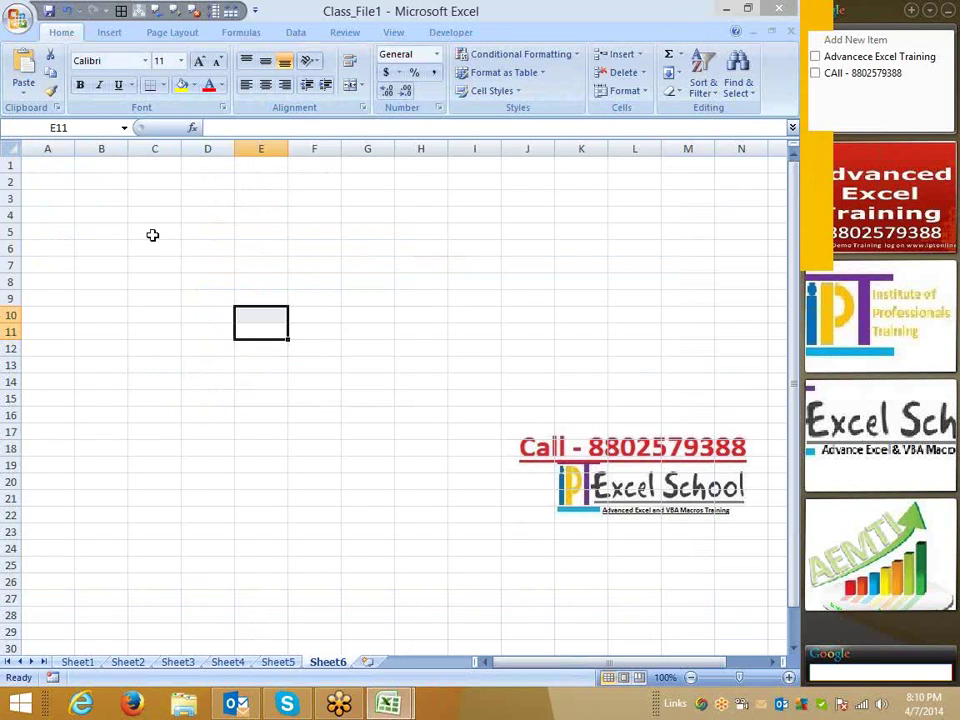
pyautogui.moveTo(100, 181); pyautogui.dragTo(548, 350)
pyautogui.click(195, 86)
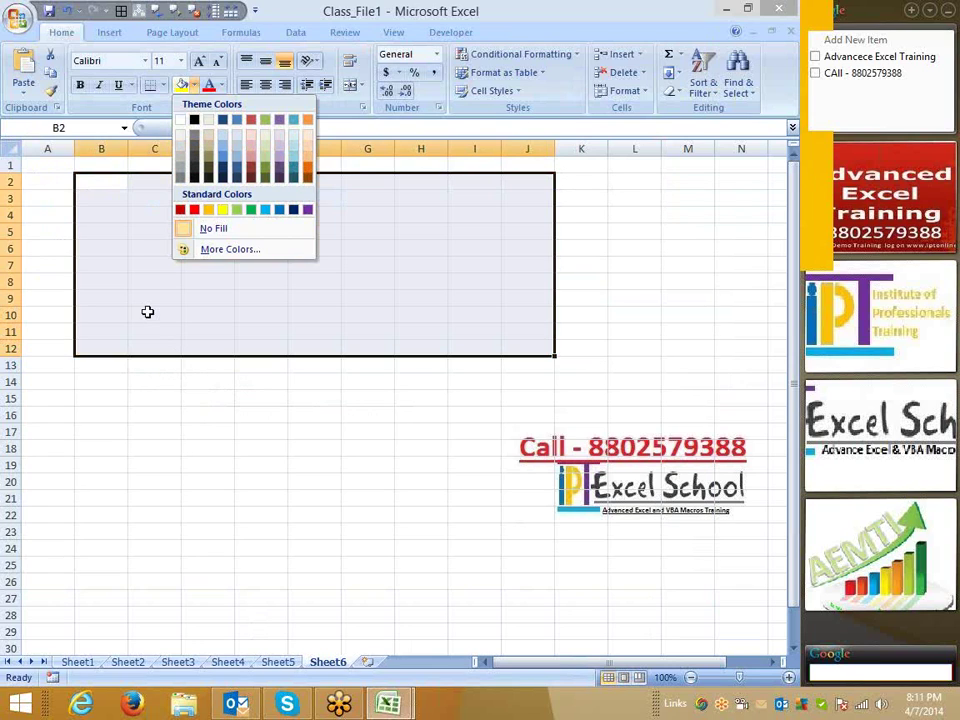
pyautogui.press('Escape')
pyautogui.click(34, 30)
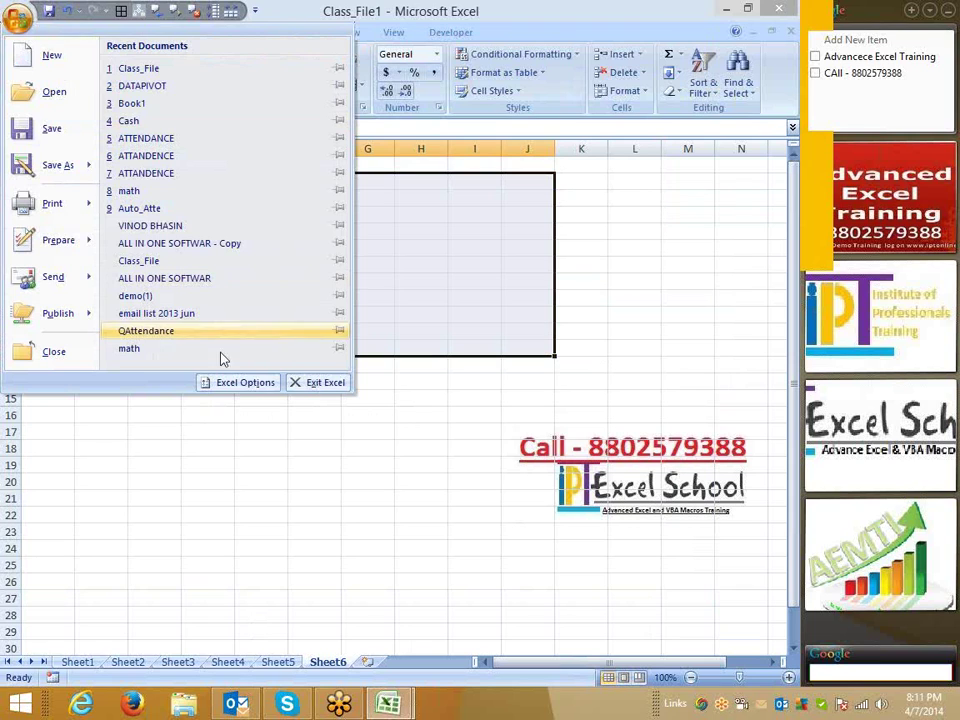
pyautogui.click(245, 384)
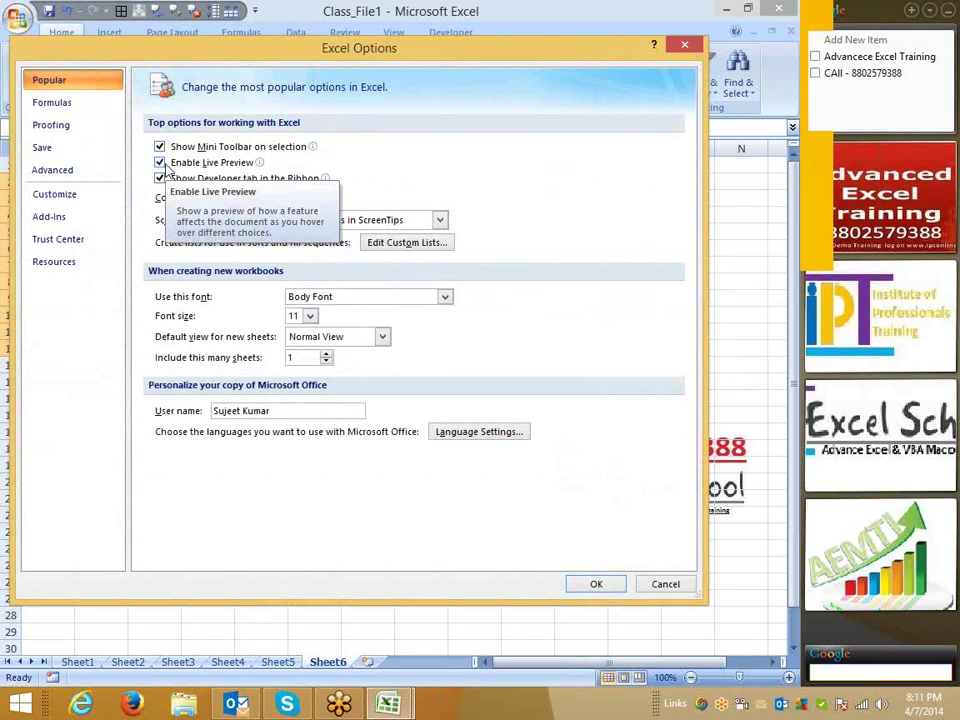
pyautogui.moveTo(406, 54); pyautogui.dragTo(406, 104)
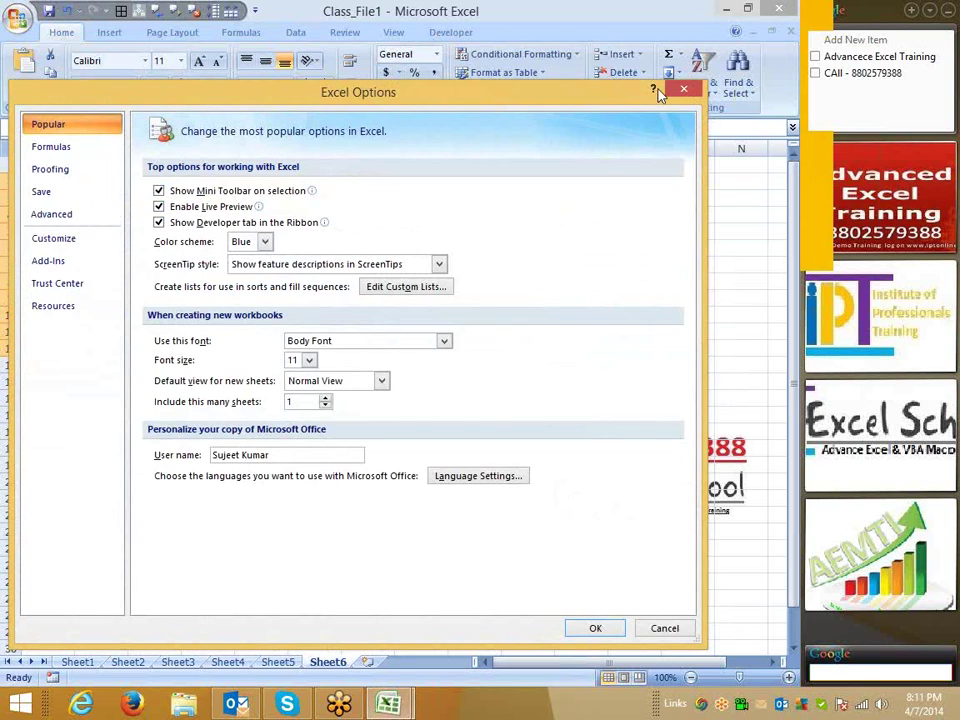
pyautogui.click(780, 222)
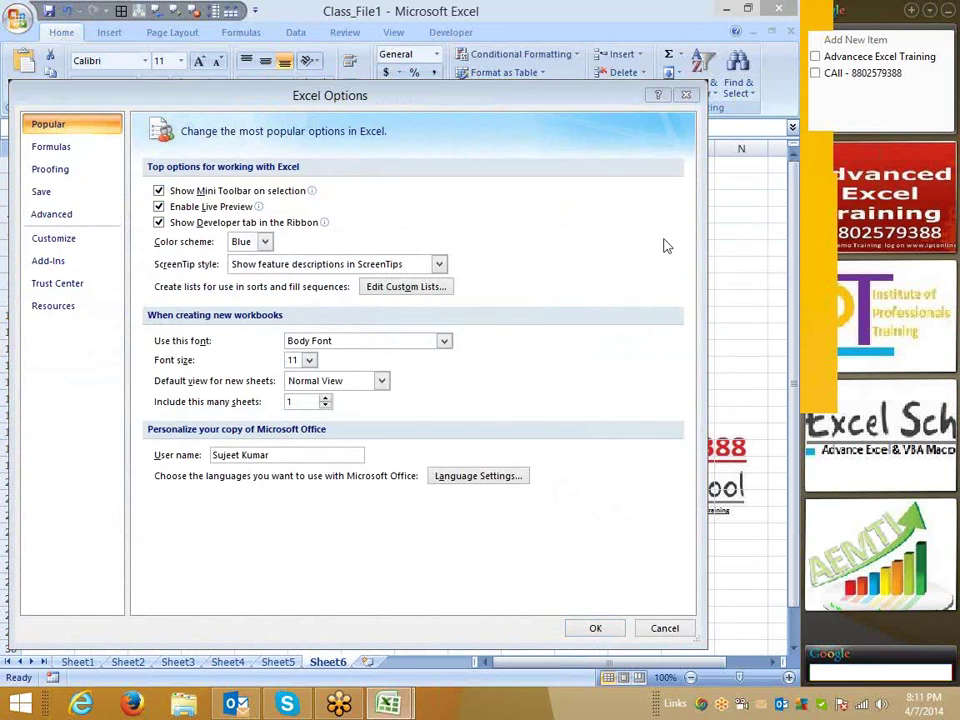
pyautogui.moveTo(423, 14)
pyautogui.mouseDown()
pyautogui.moveTo(429, 30)
pyautogui.moveTo(430, 8)
pyautogui.mouseUp()
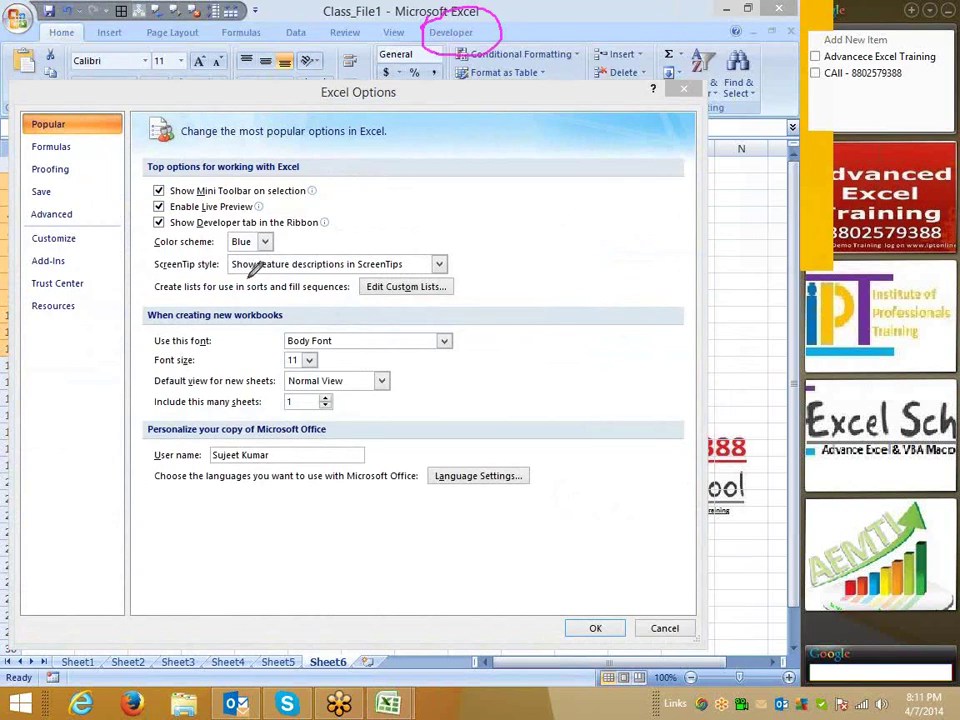
pyautogui.moveTo(150, 219)
pyautogui.mouseDown()
pyautogui.moveTo(208, 234)
pyautogui.moveTo(343, 222)
pyautogui.mouseUp()
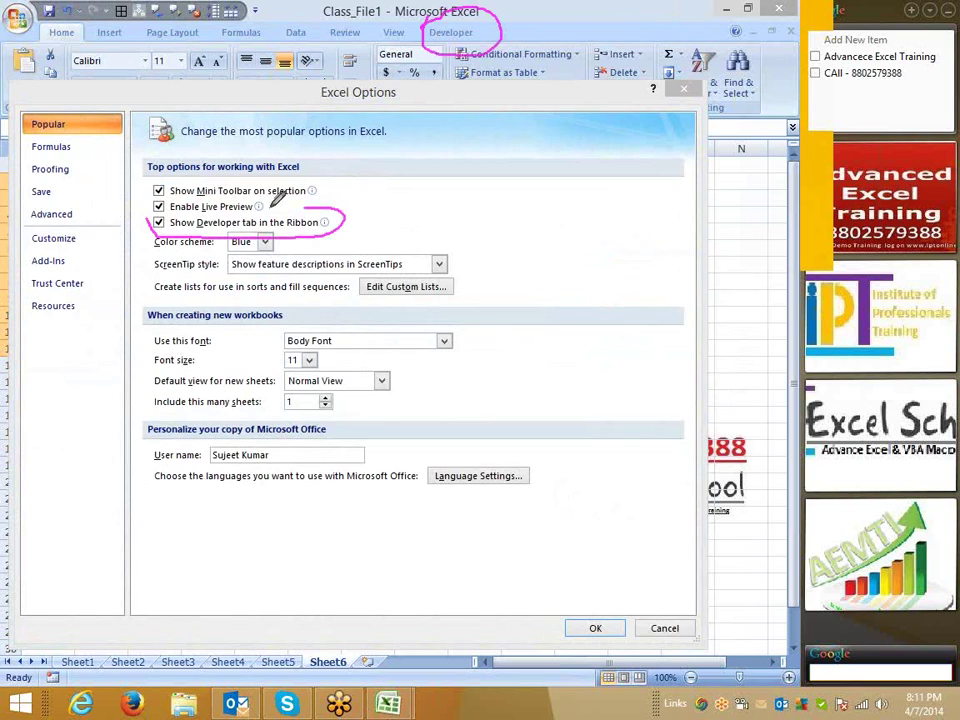
pyautogui.moveTo(160, 207); pyautogui.dragTo(148, 224)
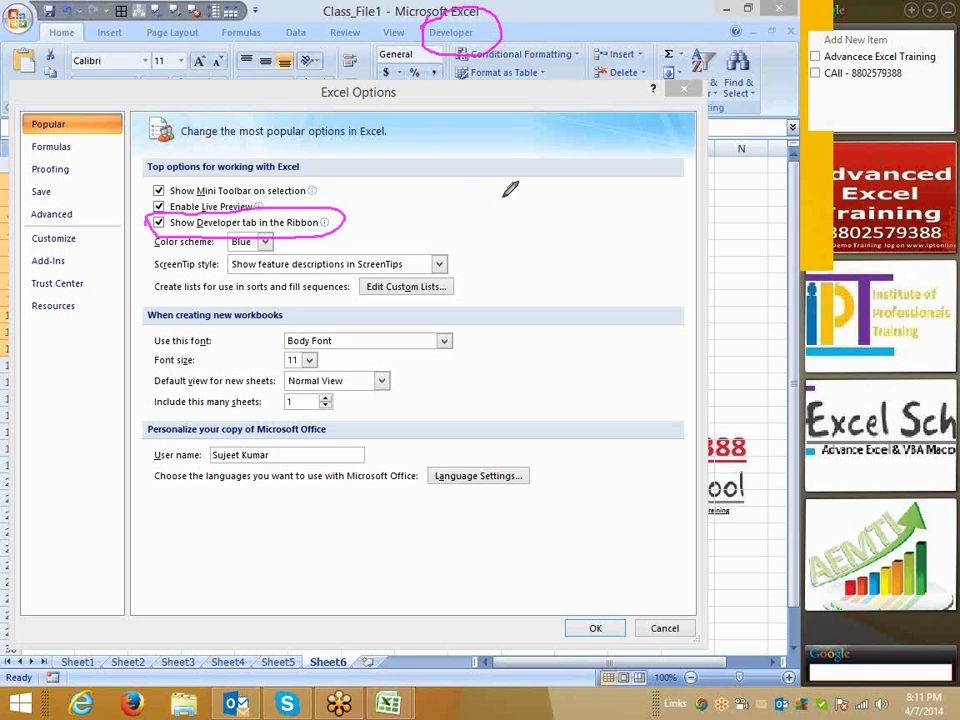
pyautogui.rightClick(546, 238)
pyautogui.click(550, 228)
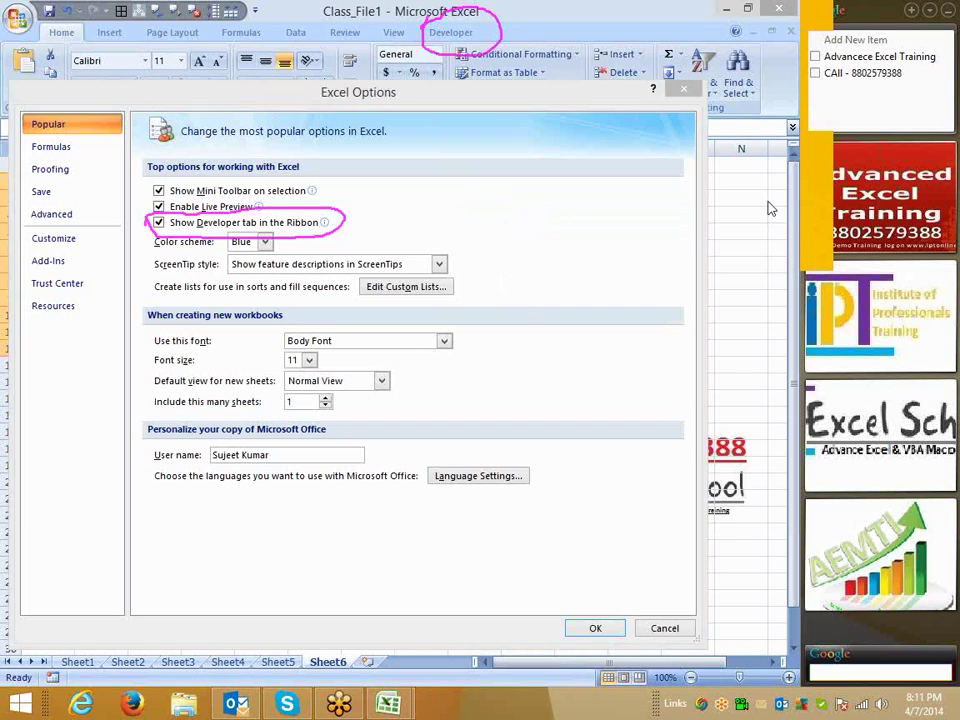
pyautogui.rightClick(682, 330)
pyautogui.click(680, 320)
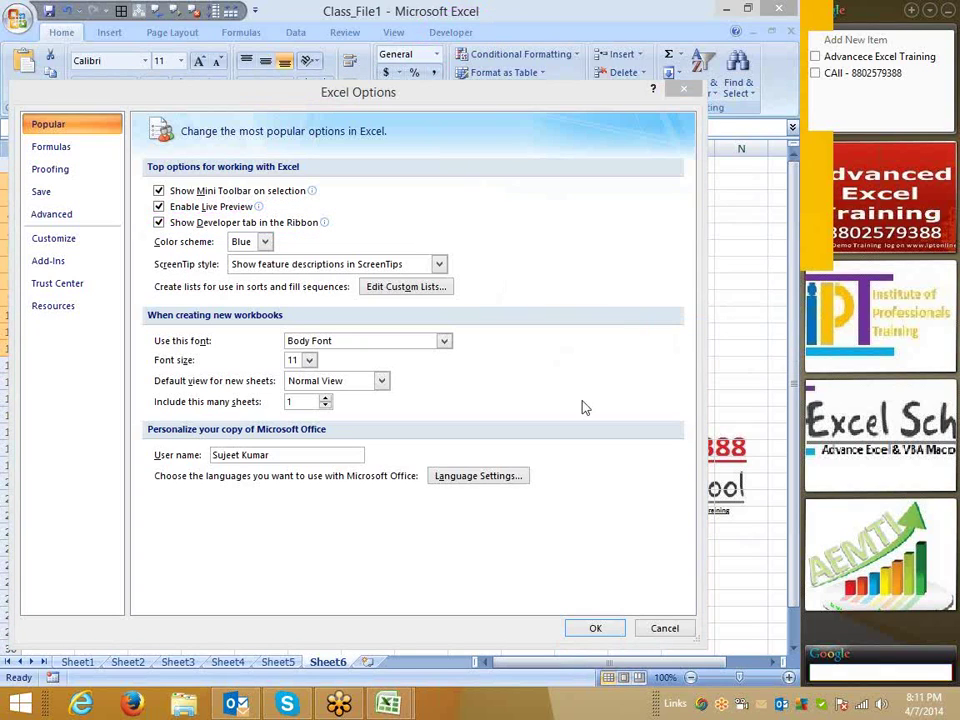
# Launch Excel 2013 by searching 'ex' on the Start screen and start a blank workbook.
pyautogui.press('super')
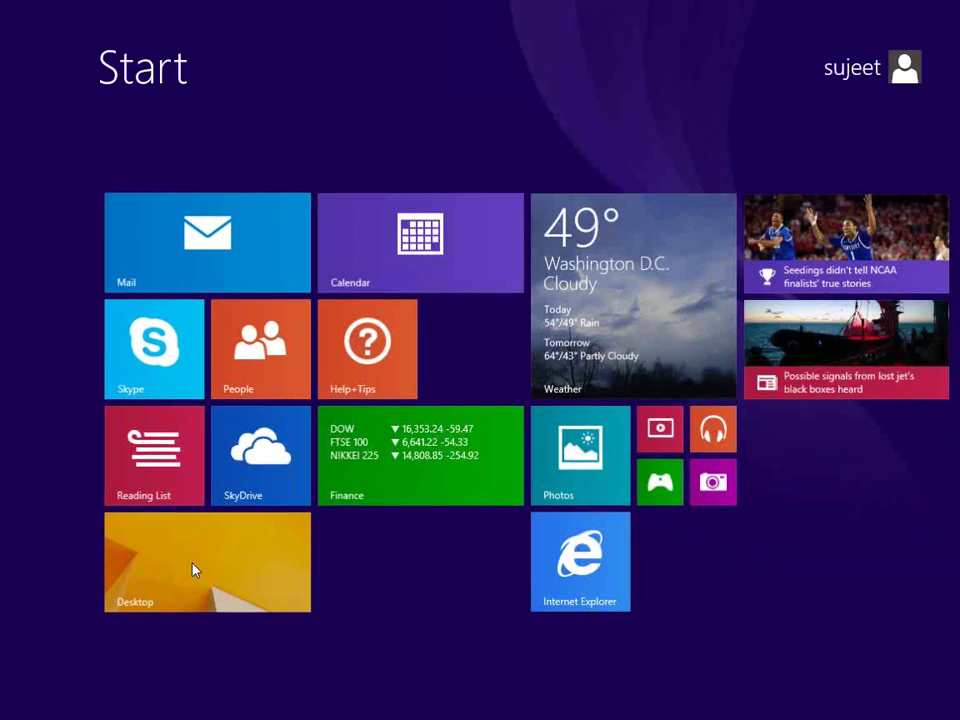
pyautogui.write('excel 2007')
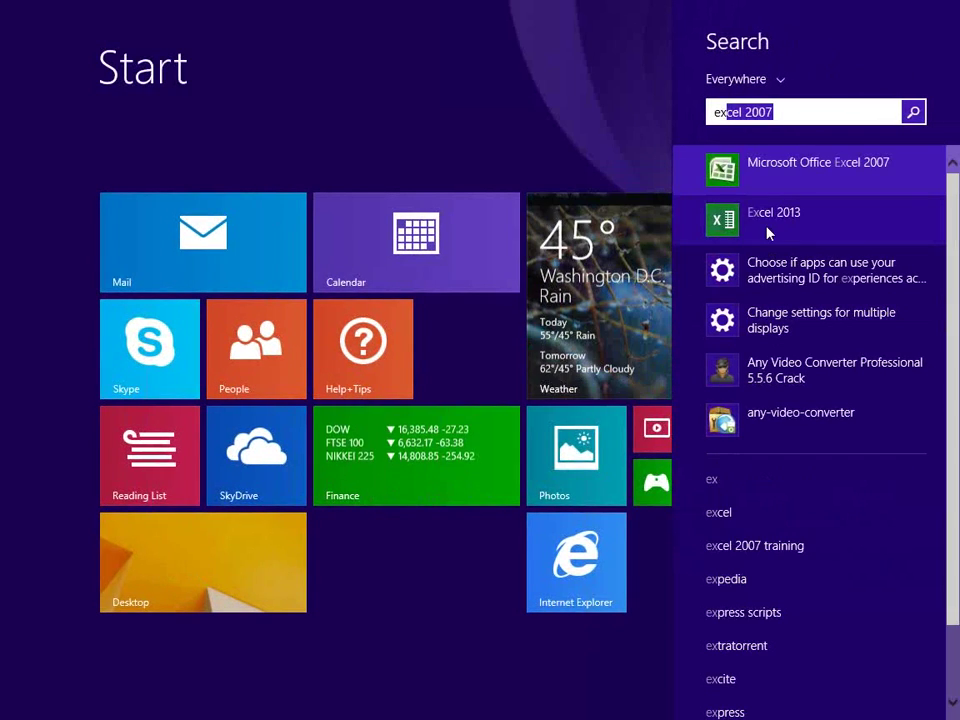
pyautogui.press('Return')
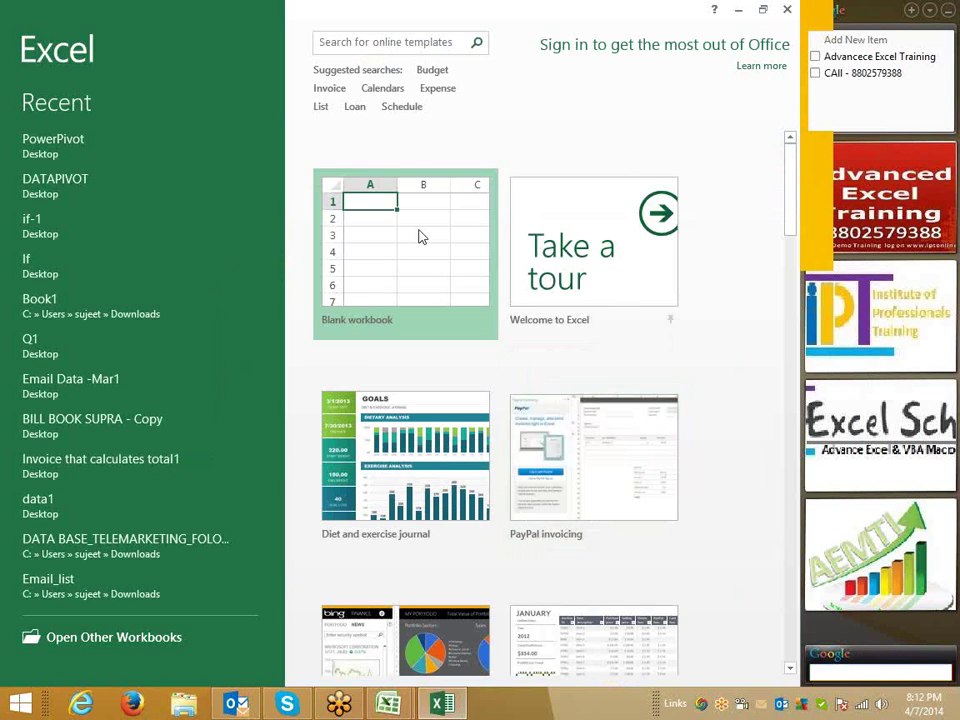
pyautogui.click(420, 236)
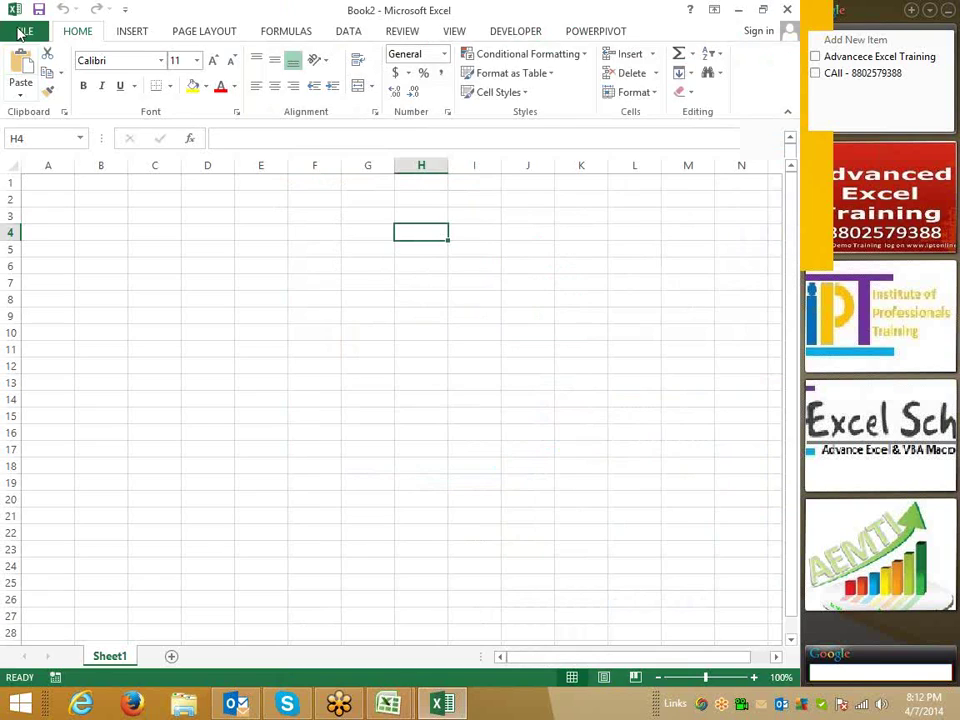
# Open the Customize Ribbon page of Excel 2013 Options.
pyautogui.click(20, 27)
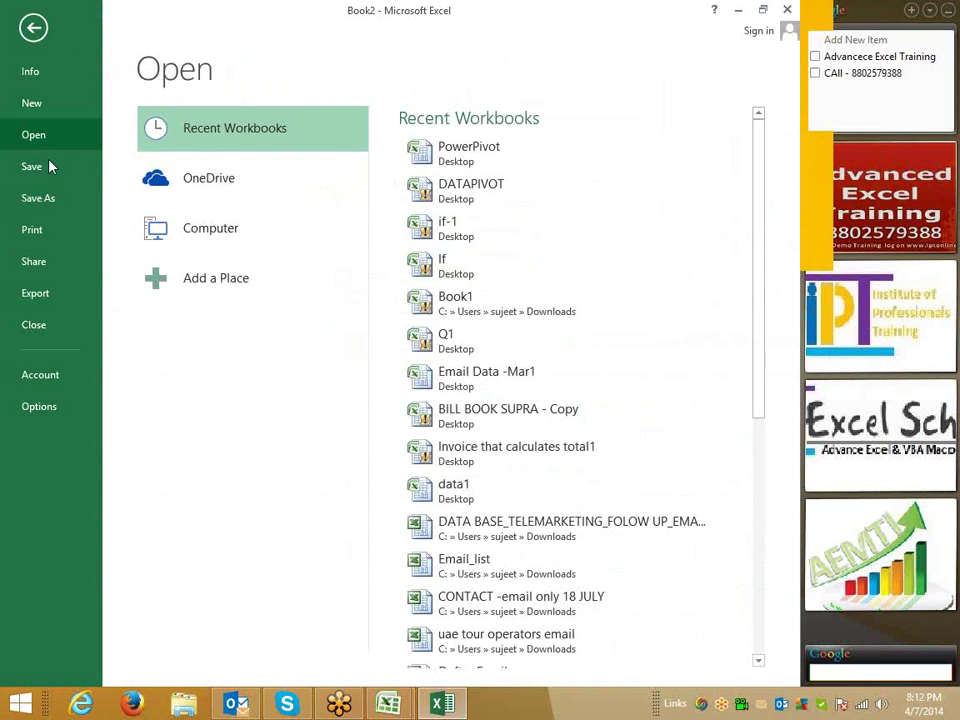
pyautogui.click(44, 408)
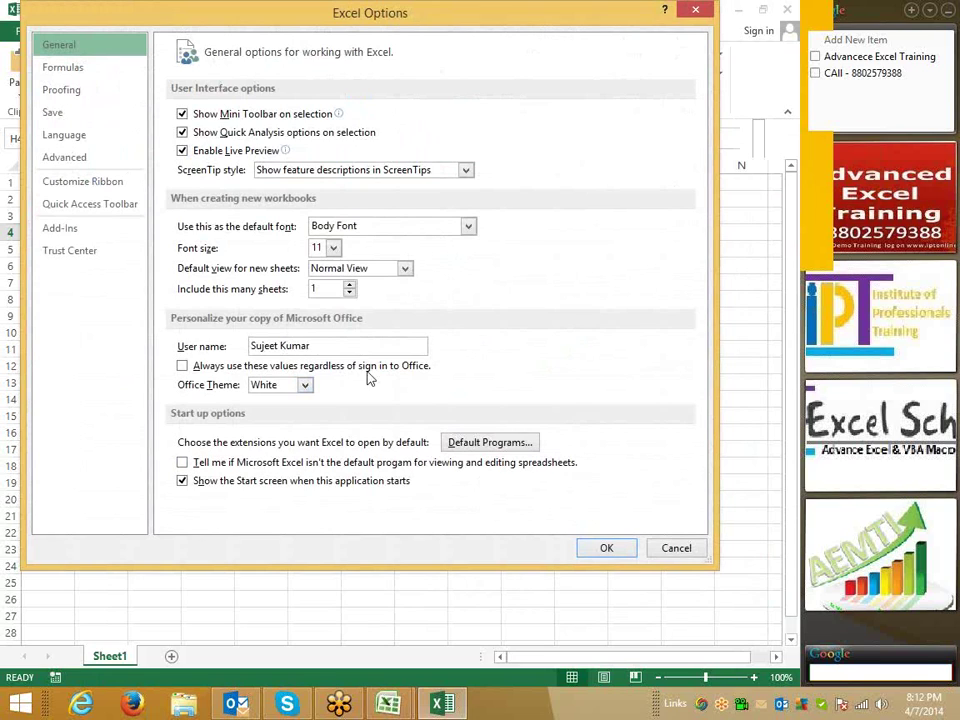
pyautogui.click(82, 183)
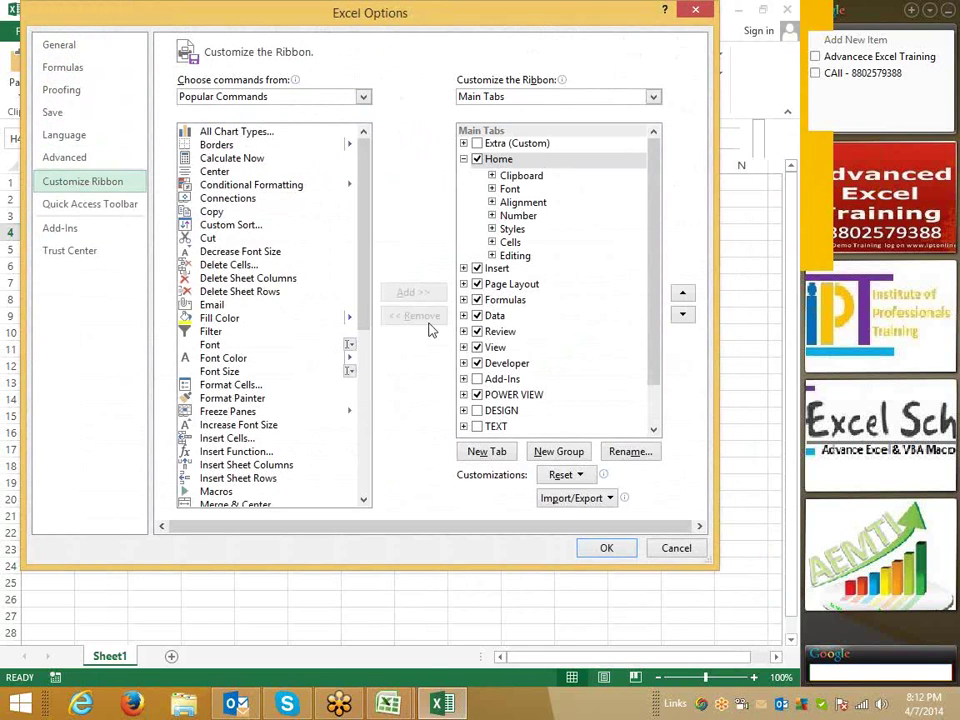
pyautogui.click(794, 228)
# Annotate the screen, marking the custom tab and the Home and Insert checkboxes.
pyautogui.click(660, 248)
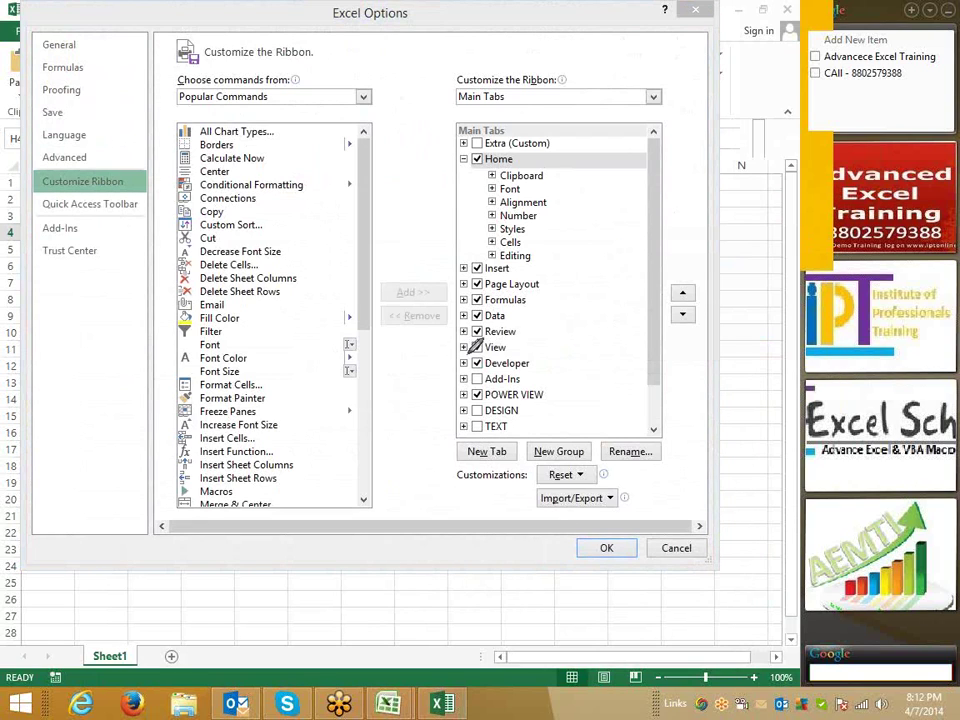
pyautogui.moveTo(472, 352)
pyautogui.mouseDown()
pyautogui.moveTo(488, 376)
pyautogui.moveTo(474, 380)
pyautogui.mouseUp()
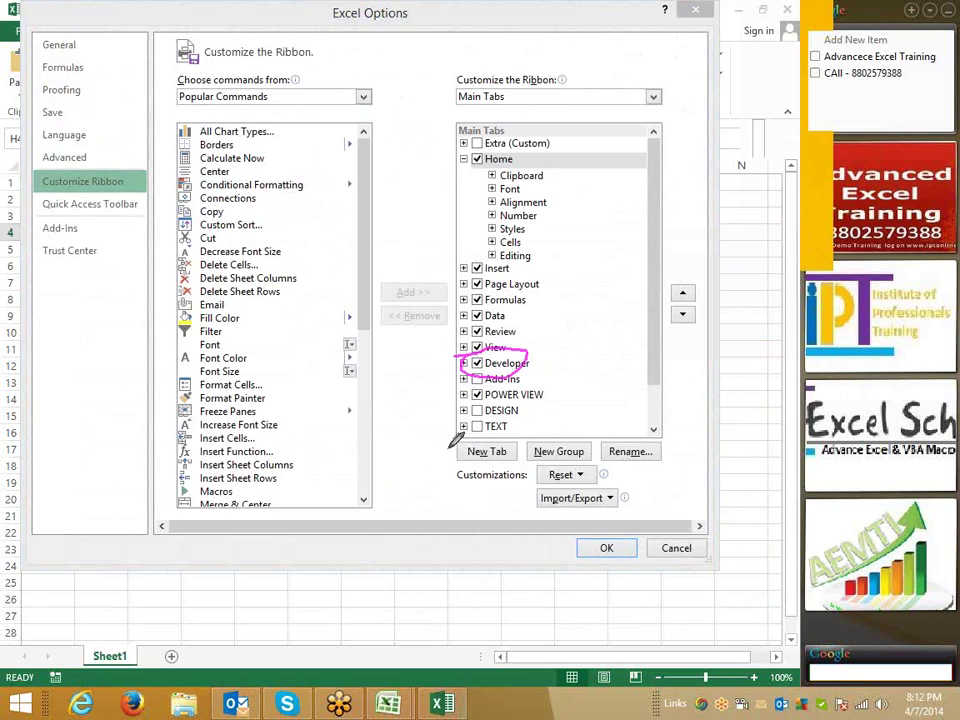
pyautogui.moveTo(450, 448); pyautogui.dragTo(519, 455)
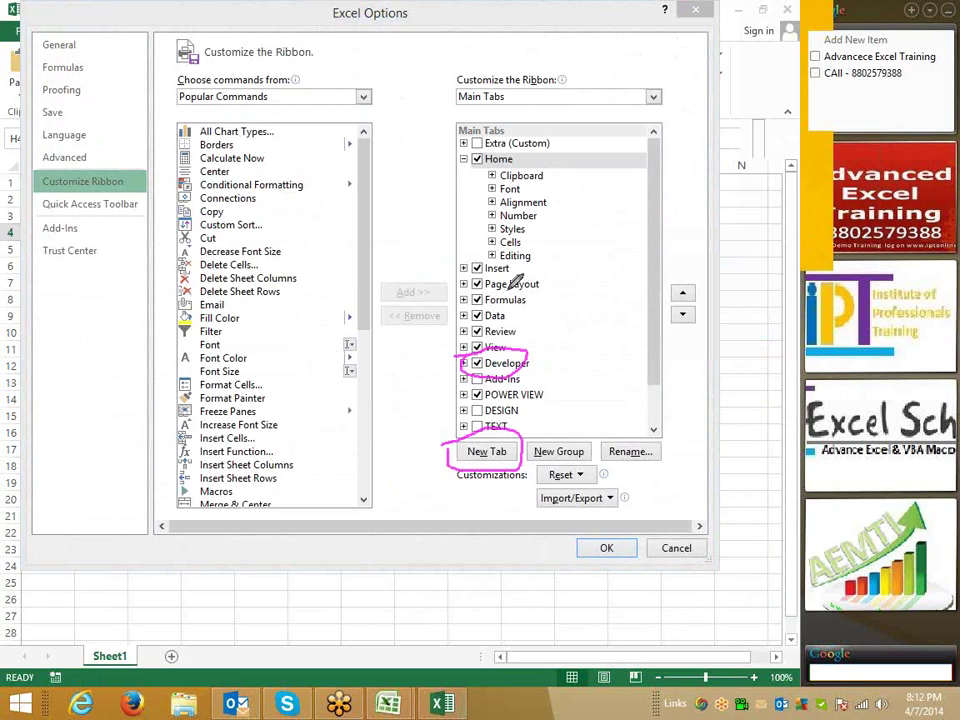
pyautogui.moveTo(298, 123)
pyautogui.mouseDown()
pyautogui.moveTo(316, 354)
pyautogui.moveTo(240, 491)
pyautogui.mouseUp()
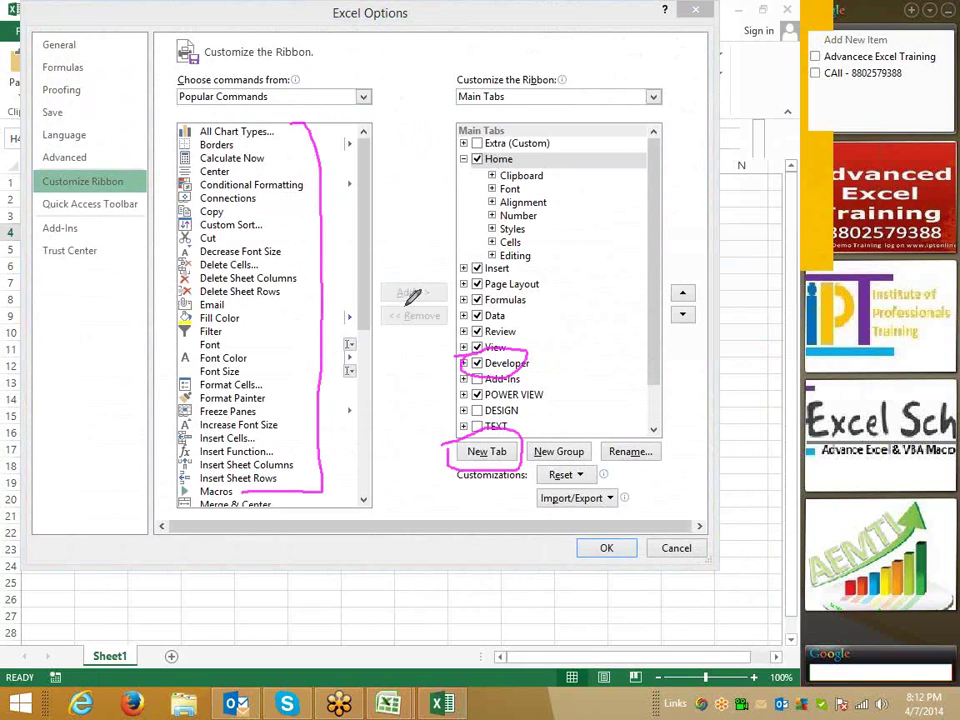
pyautogui.moveTo(392, 268)
pyautogui.mouseDown()
pyautogui.moveTo(385, 274)
pyautogui.moveTo(400, 268)
pyautogui.mouseUp()
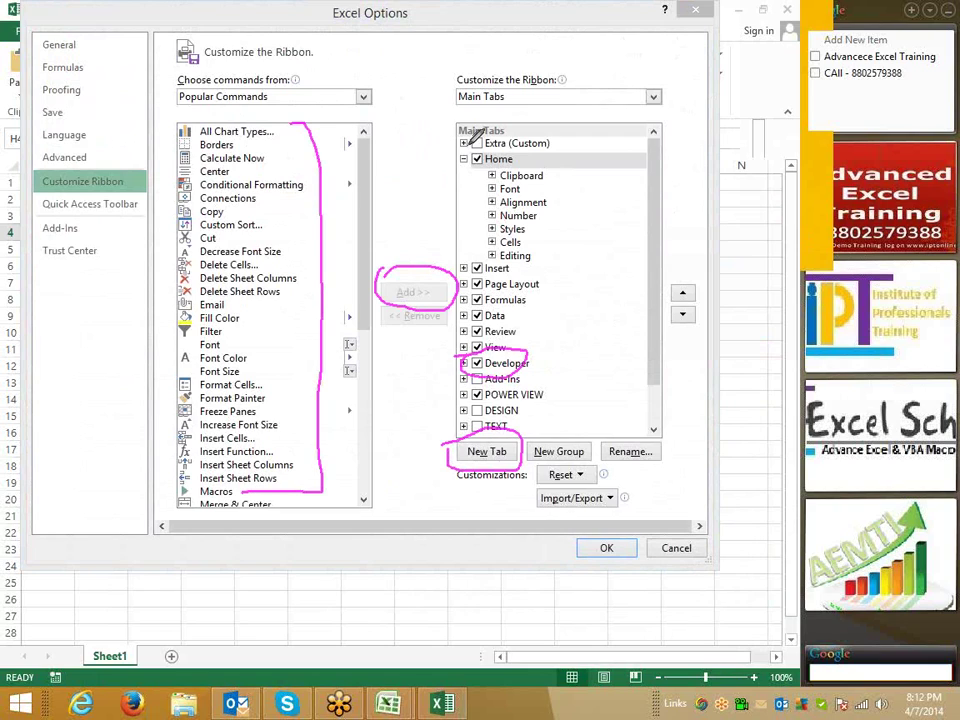
pyautogui.moveTo(453, 137); pyautogui.dragTo(550, 143)
pyautogui.moveTo(490, 121); pyautogui.dragTo(563, 136)
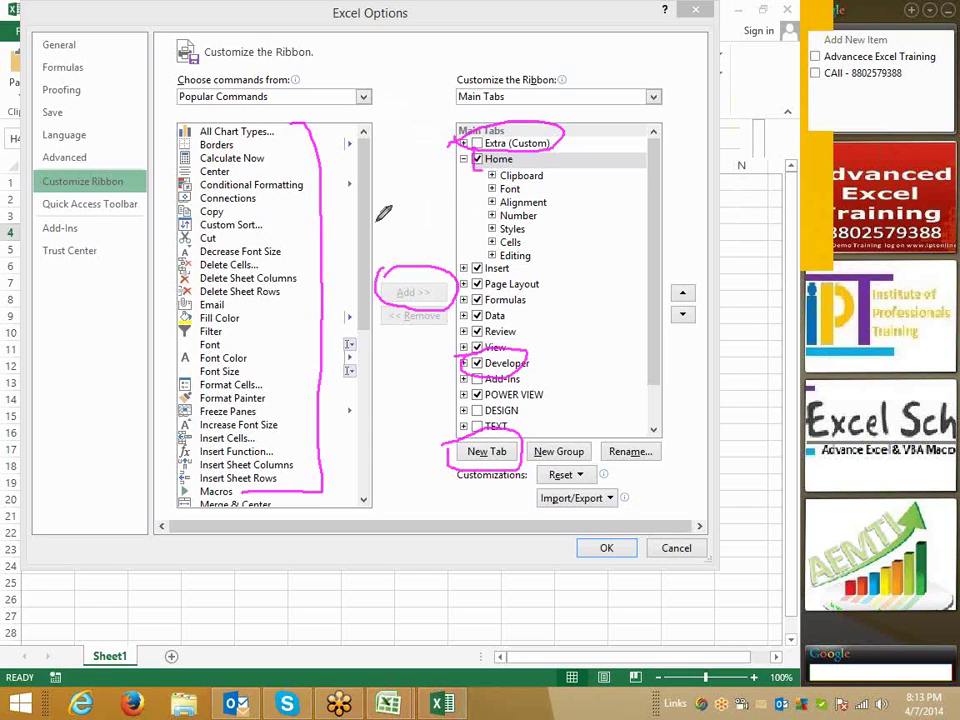
pyautogui.moveTo(443, 180); pyautogui.dragTo(486, 160)
pyautogui.click(474, 250)
pyautogui.moveTo(474, 251); pyautogui.dragTo(478, 276)
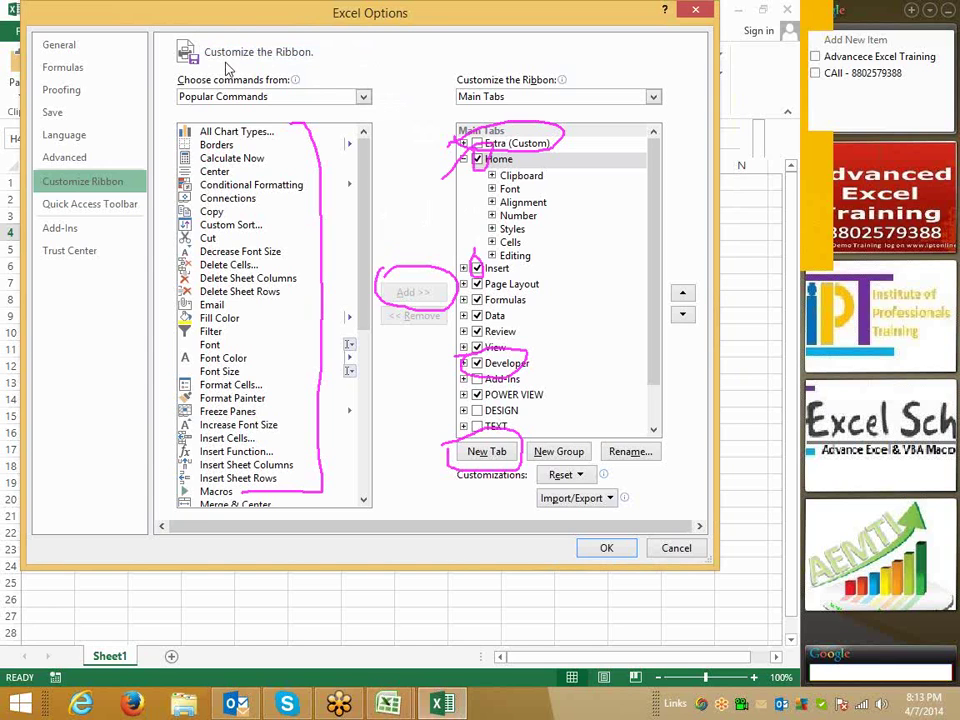
# Move the Options dialog down to reveal the ribbon and clear the pen annotations.
pyautogui.moveTo(221, 26)
pyautogui.mouseDown()
pyautogui.moveTo(222, 80)
pyautogui.moveTo(214, 22)
pyautogui.moveTo(240, 29)
pyautogui.mouseUp()
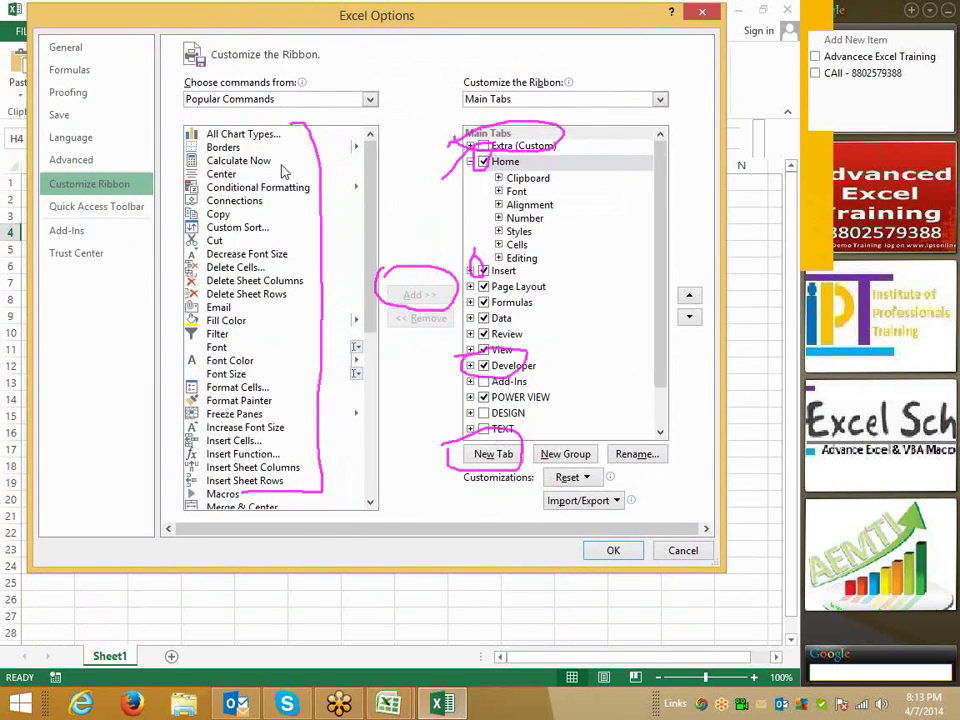
pyautogui.click(802, 222)
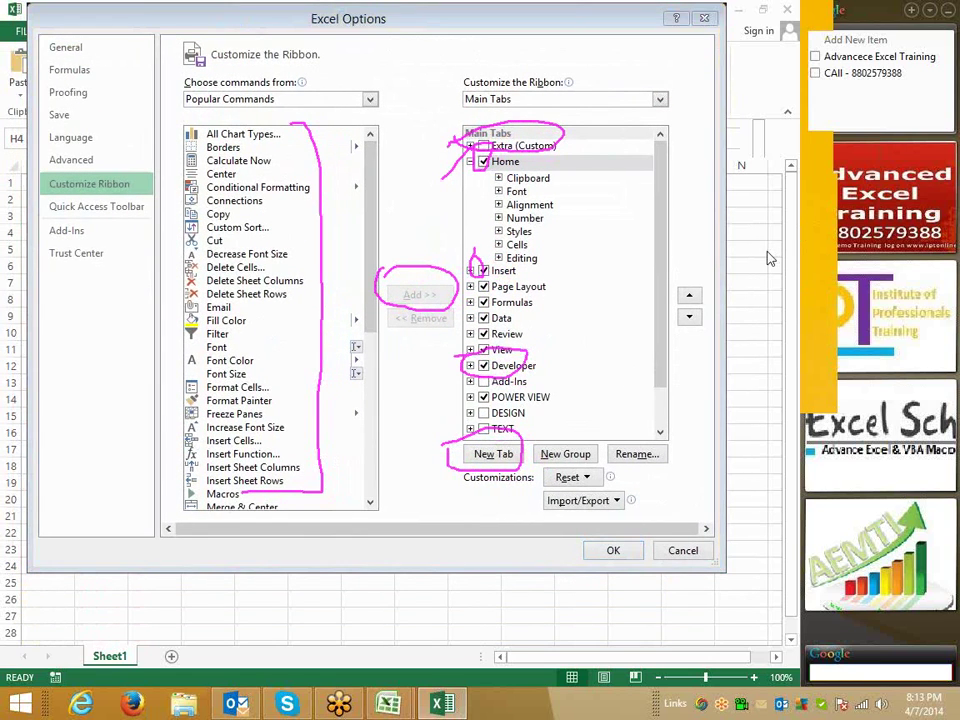
pyautogui.click(721, 316)
# Close Excel 2013 Options, switch to Class_File1, and keep the Blue colour scheme.
pyautogui.click(683, 551)
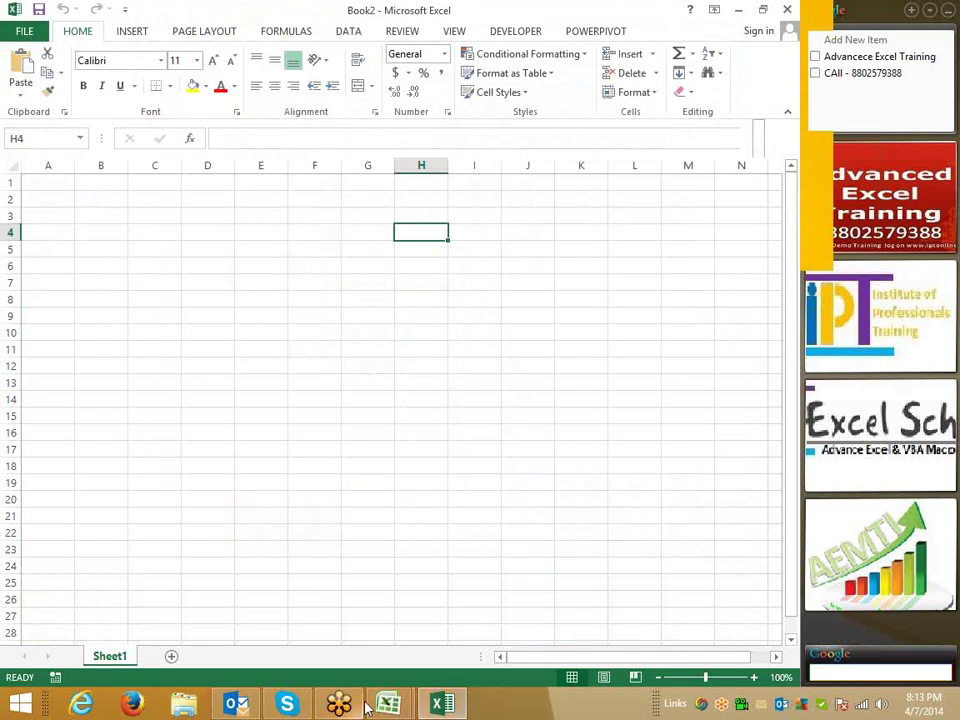
pyautogui.moveTo(413, 693)
pyautogui.click(426, 645)
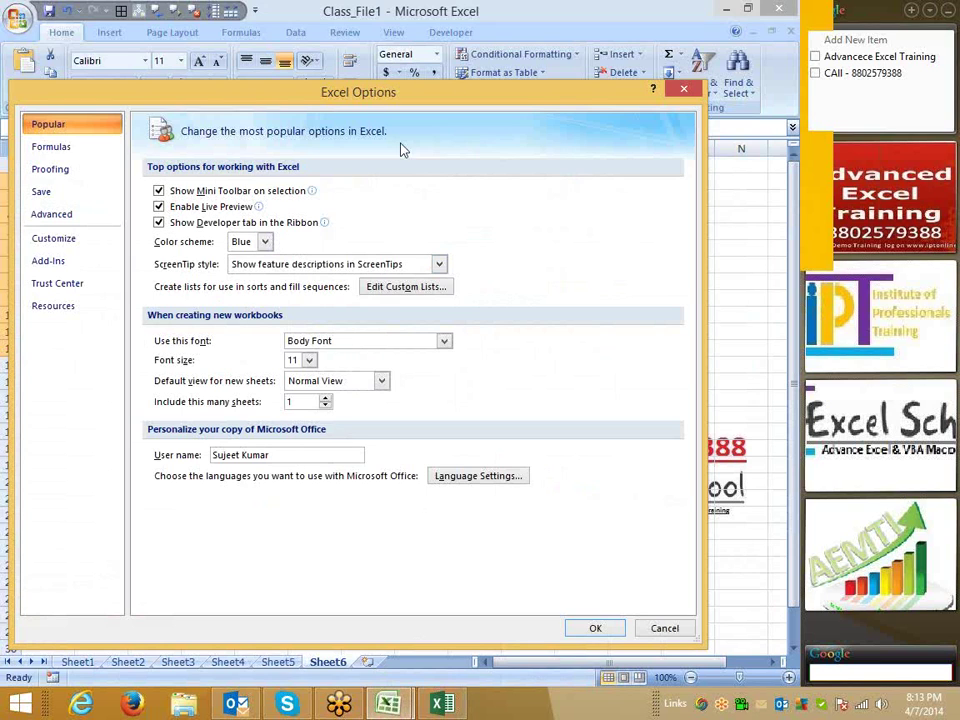
pyautogui.moveTo(392, 92); pyautogui.dragTo(372, 64)
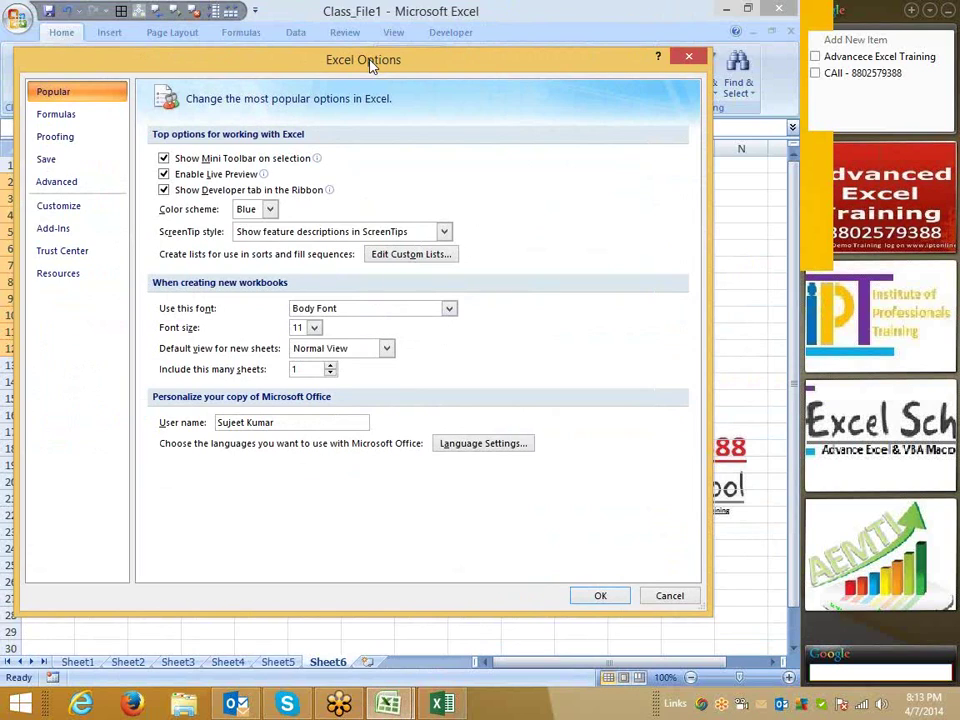
pyautogui.click(252, 209)
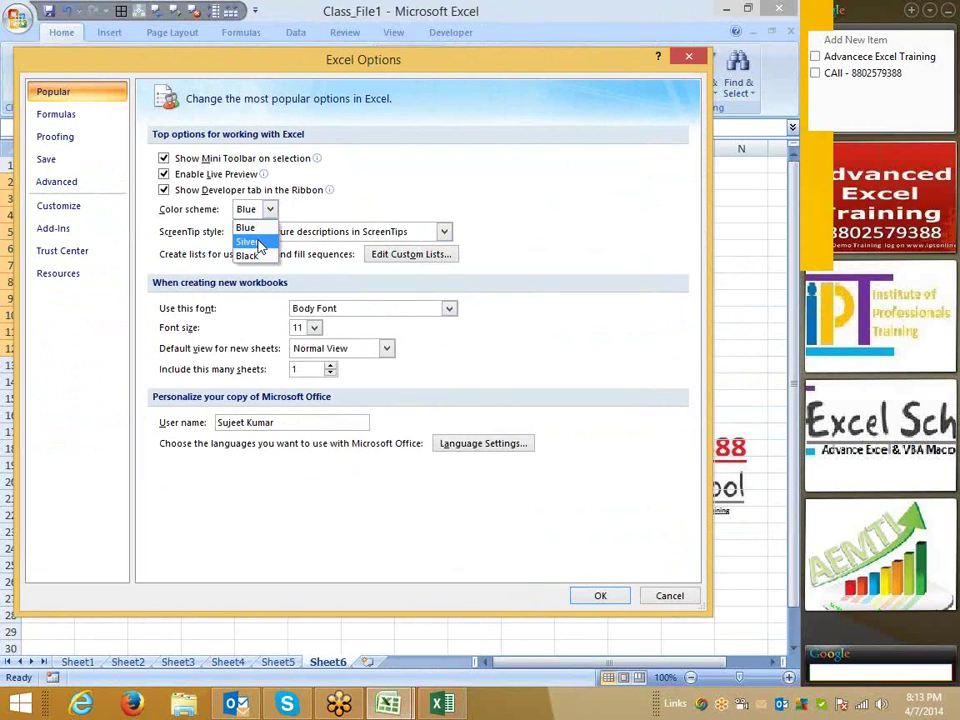
pyautogui.click(427, 214)
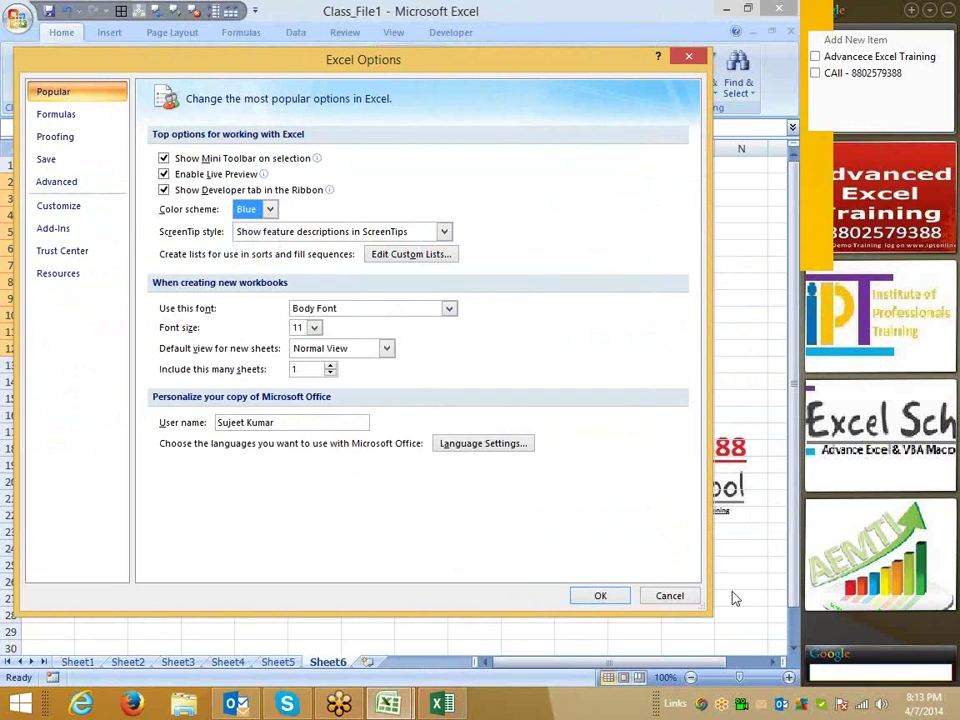
# Cancel Excel Options and select the range H3:K12 on Sheet6.
pyautogui.click(686, 598)
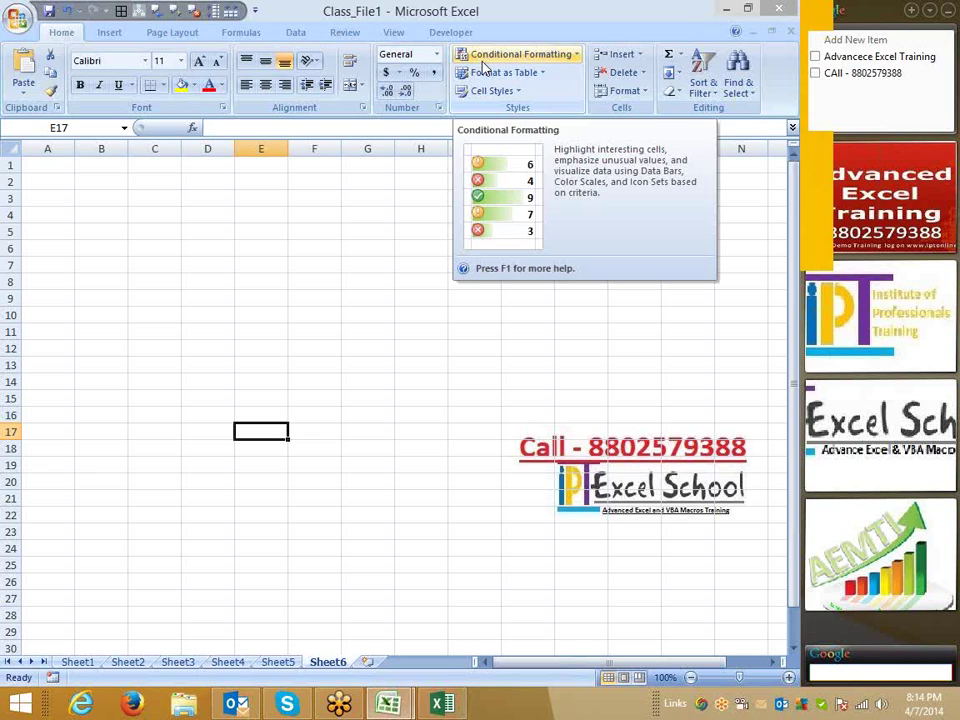
pyautogui.click(257, 332)
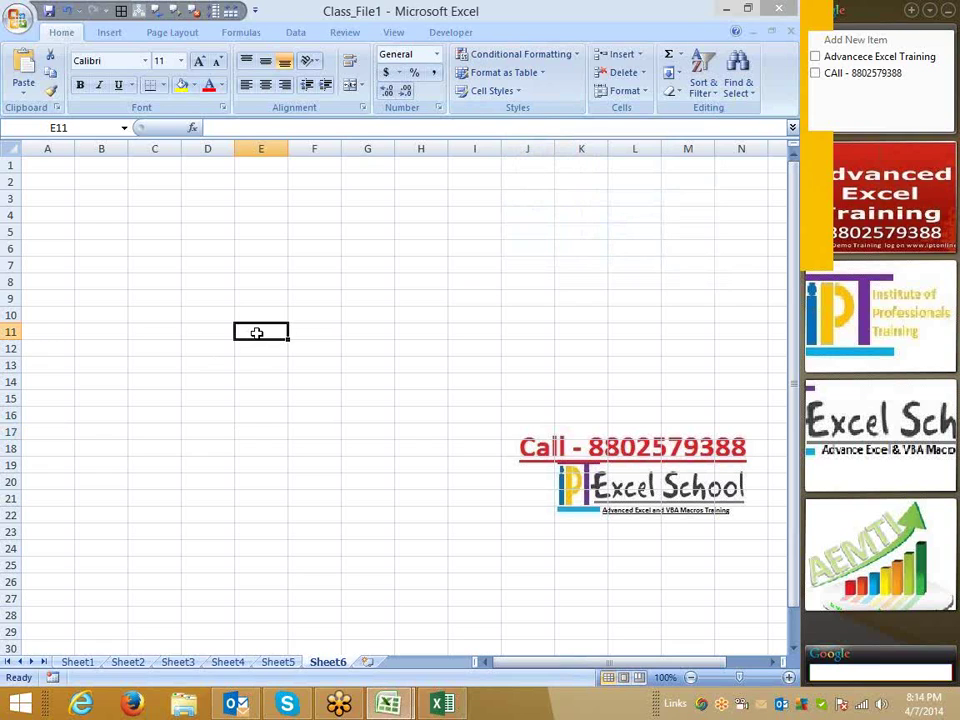
pyautogui.moveTo(410, 197); pyautogui.dragTo(576, 351)
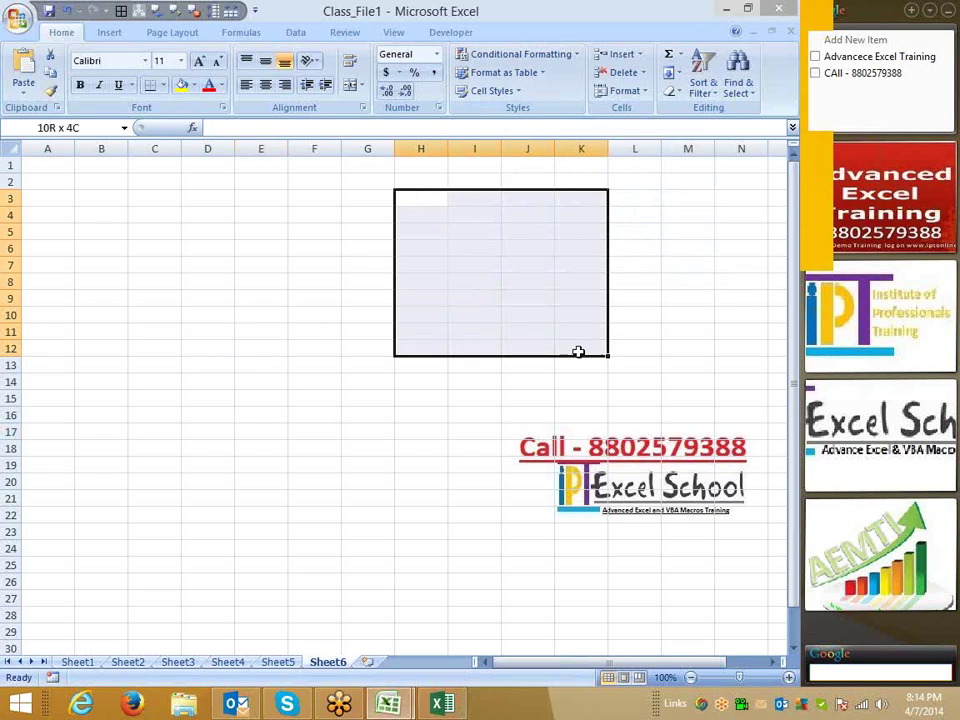
# Give H3:K12 a yellow fill, then select B5 and open the Office menu.
pyautogui.click(193, 85)
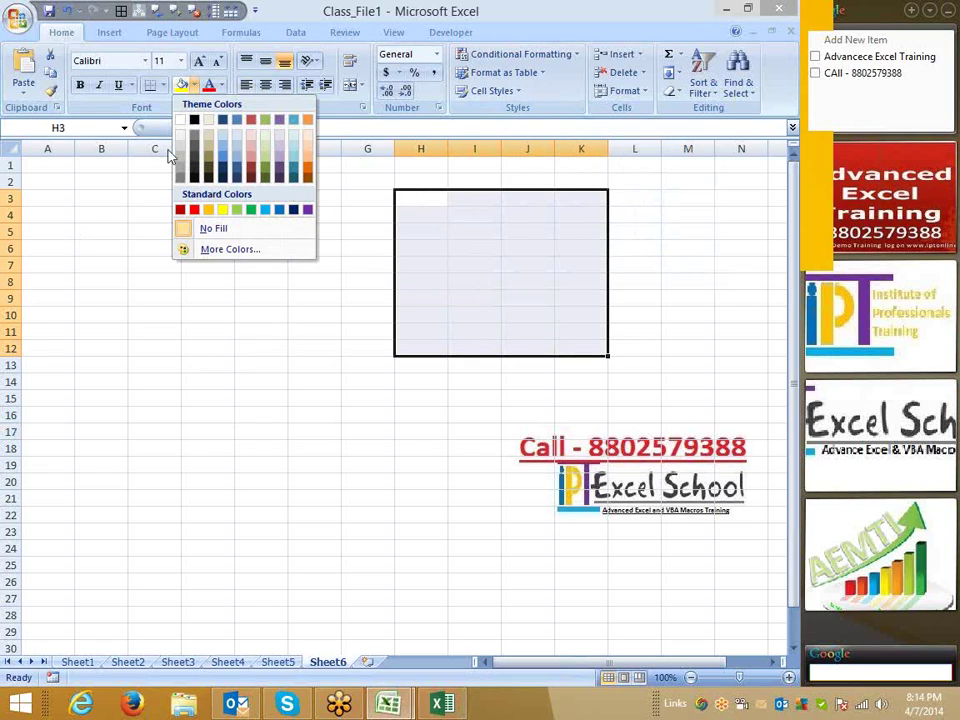
pyautogui.click(225, 212)
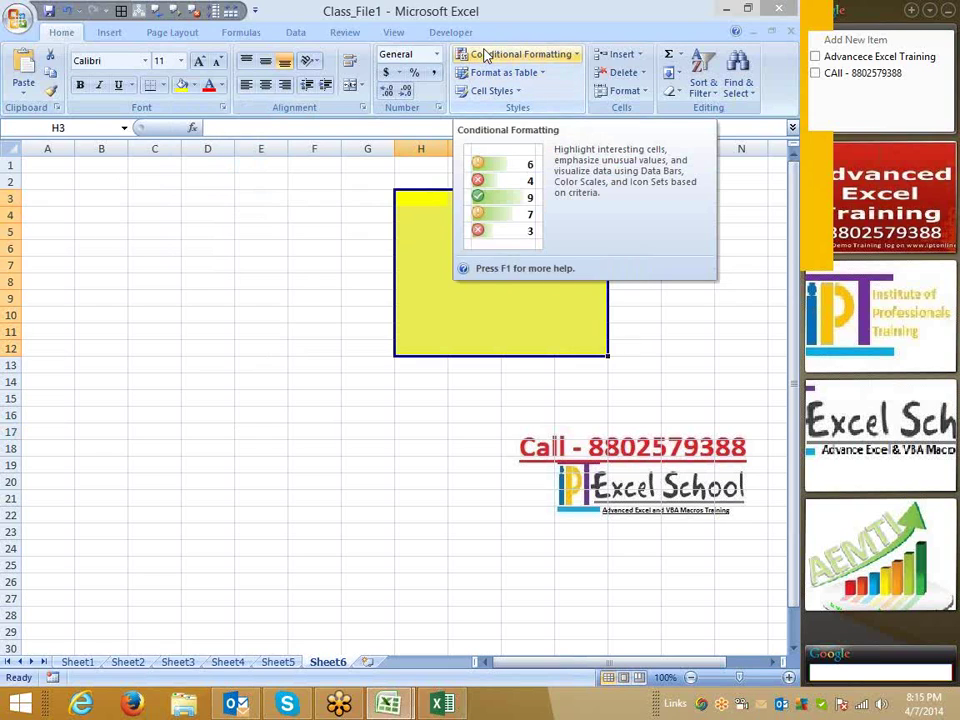
pyautogui.click(93, 240)
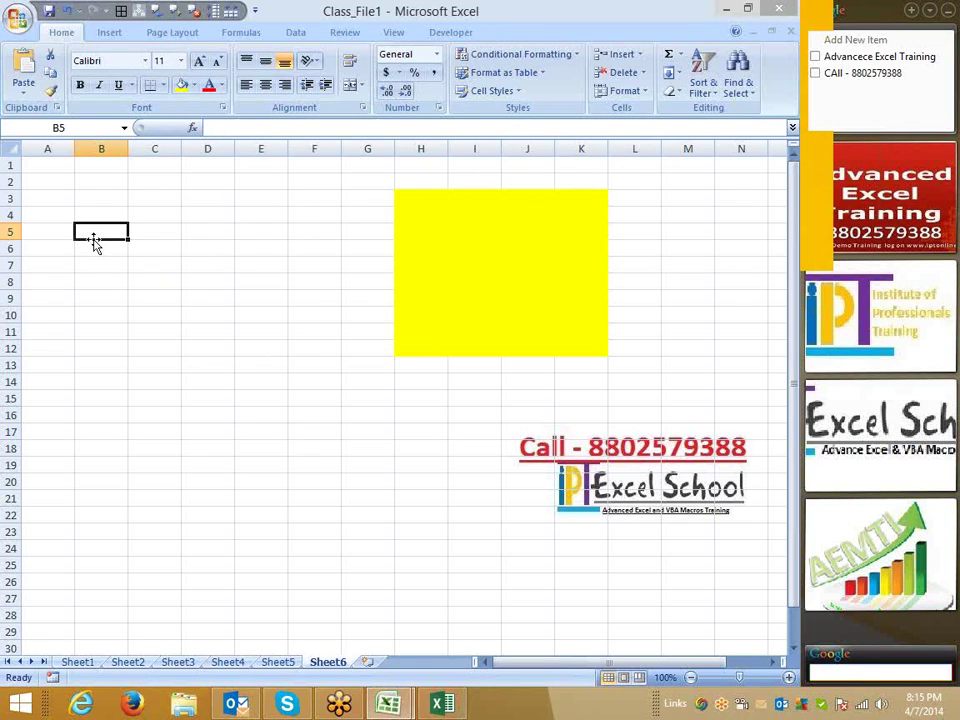
pyautogui.click(17, 19)
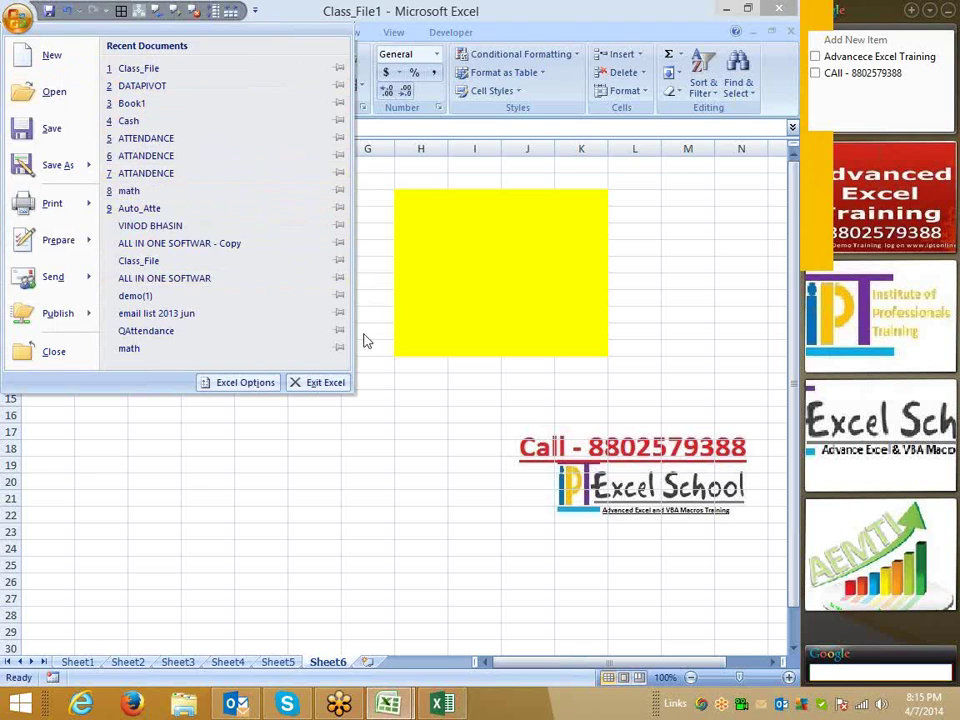
# Open Excel Options, view the ScreenTip style choices, and cancel without changes.
pyautogui.click(258, 383)
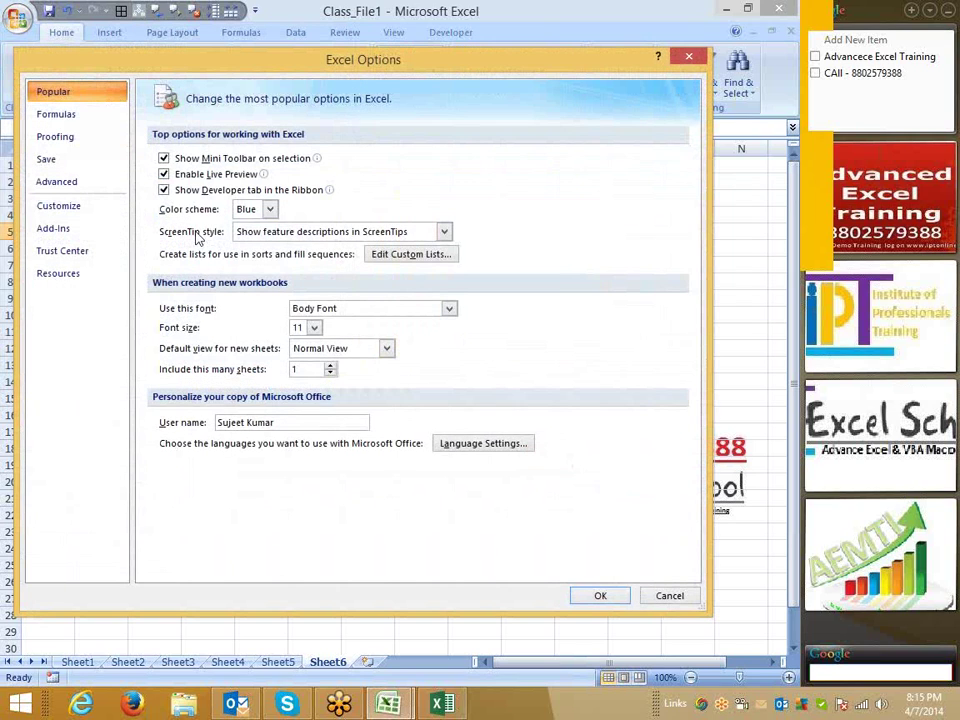
pyautogui.click(264, 233)
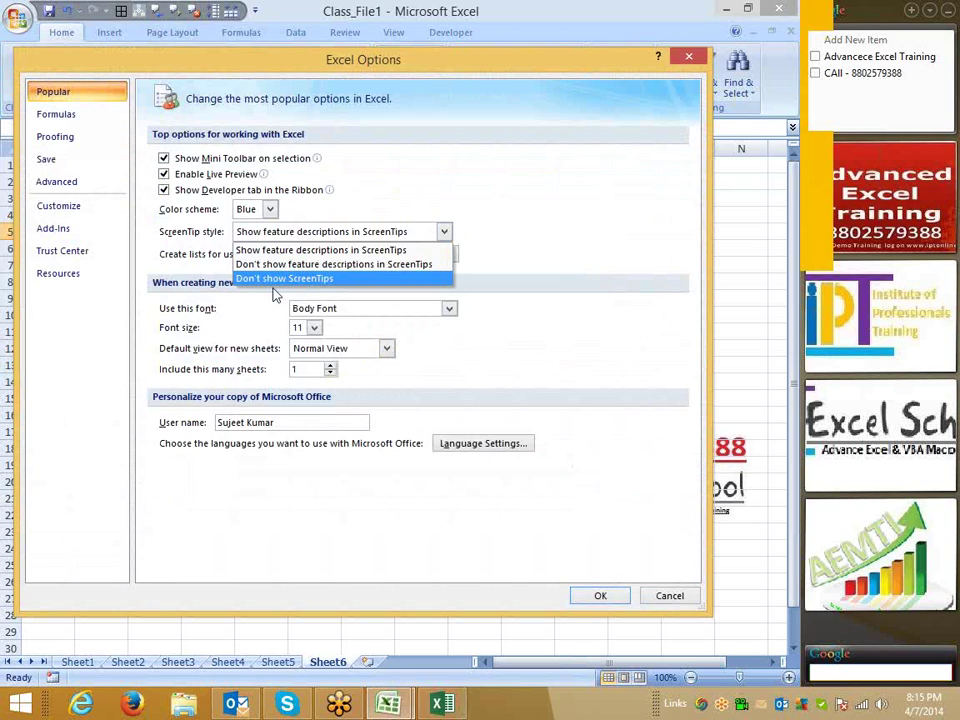
pyautogui.click(549, 199)
pyautogui.click(669, 596)
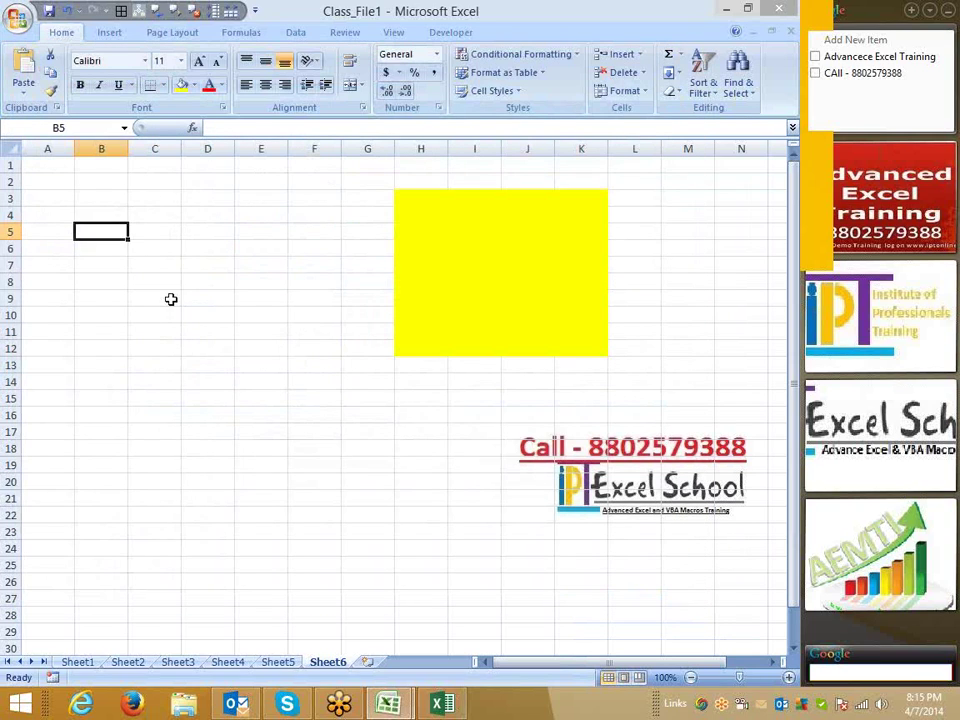
# Enter Jan in A1 and fill the month series down to A15.
pyautogui.click(101, 264)
pyautogui.click(60, 217)
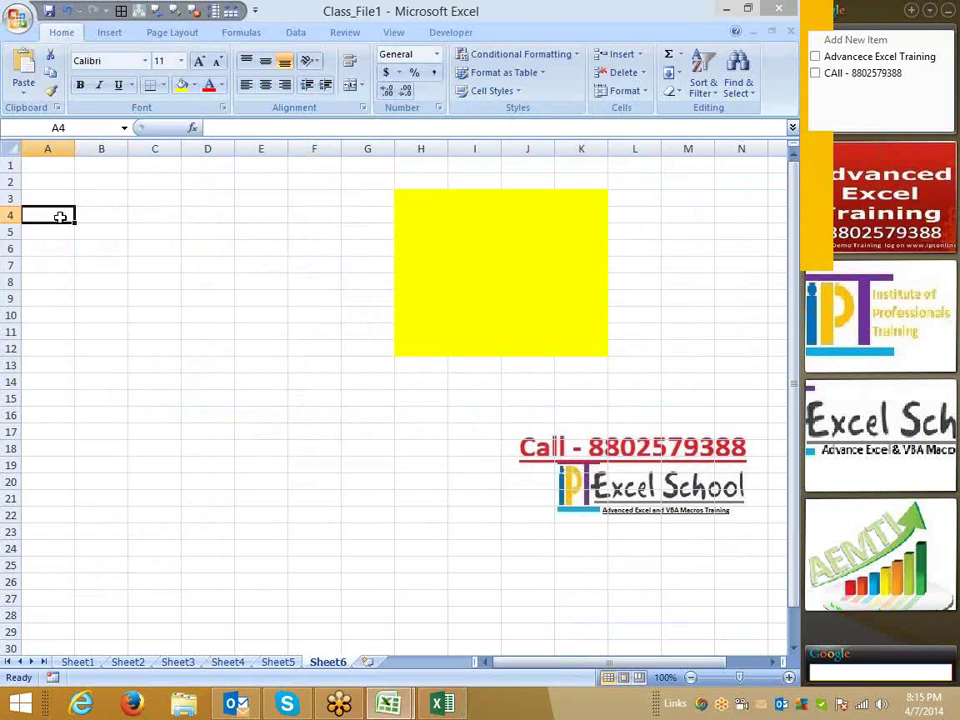
pyautogui.hotkey('ctrl', 'Home')
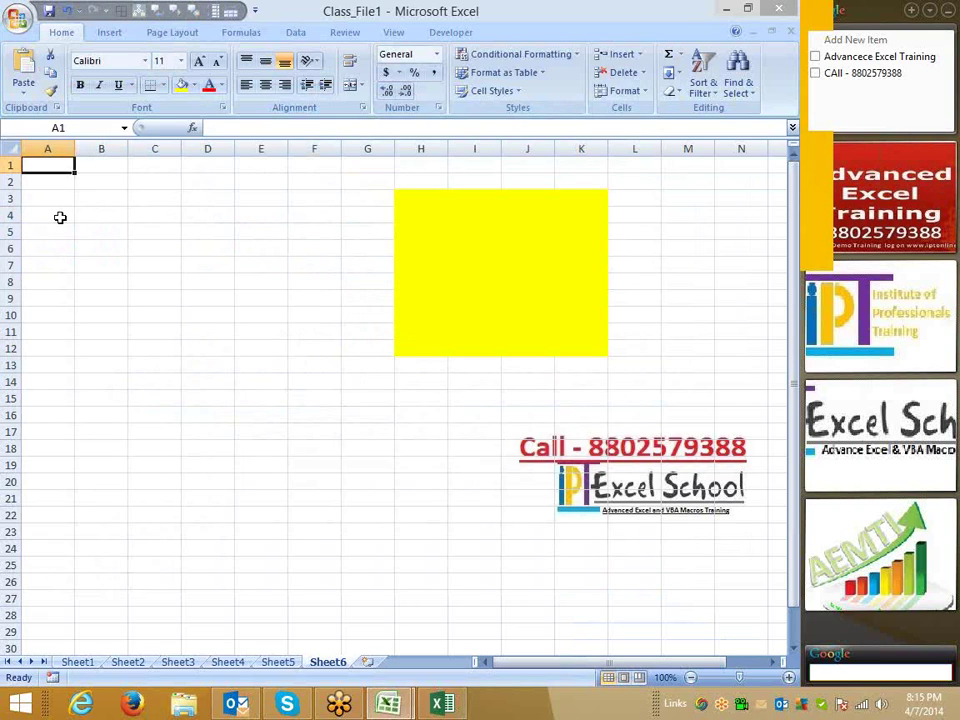
pyautogui.write('Jan')
pyautogui.press('Return')
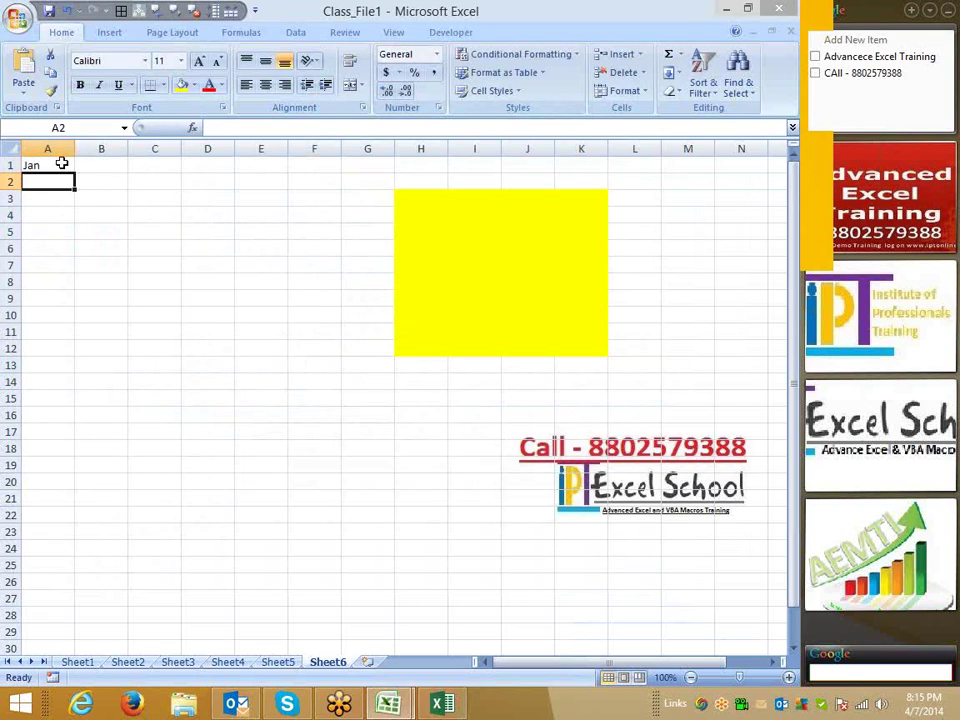
pyautogui.click(61, 163)
pyautogui.moveTo(75, 173); pyautogui.dragTo(77, 395)
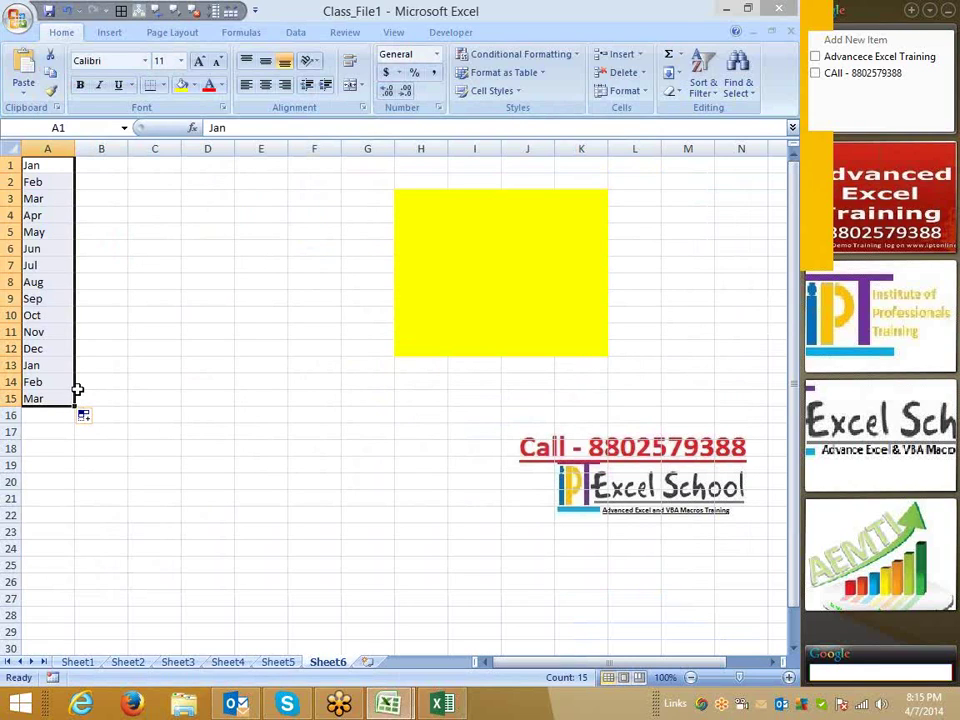
# Enter Sun in B1 and fill the weekday series down to B15.
pyautogui.click(110, 163)
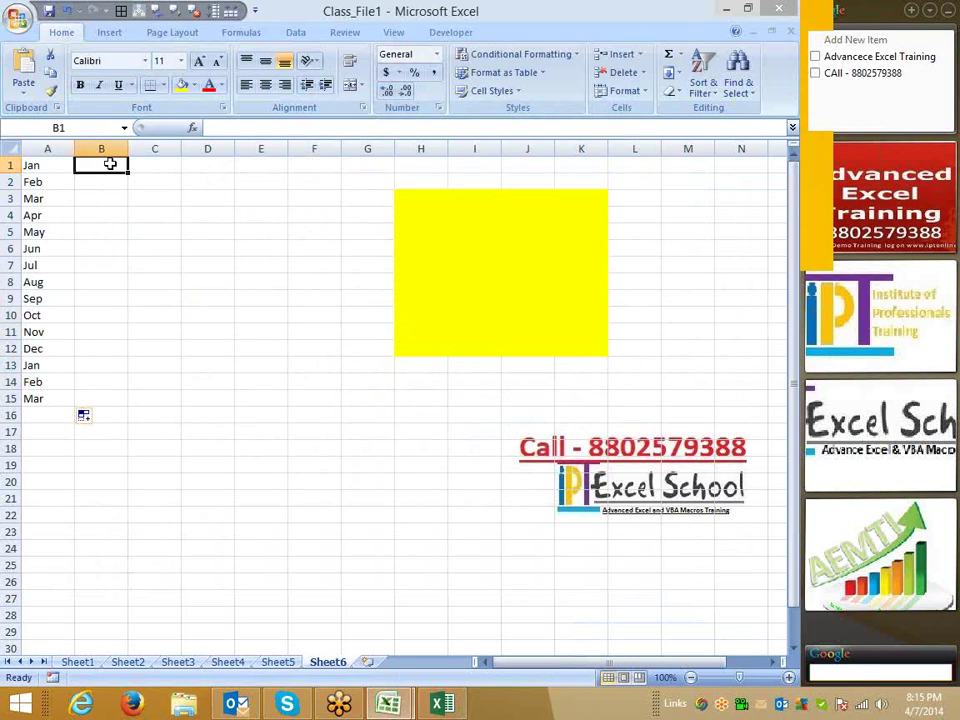
pyautogui.write('Sun')
pyautogui.press('Return')
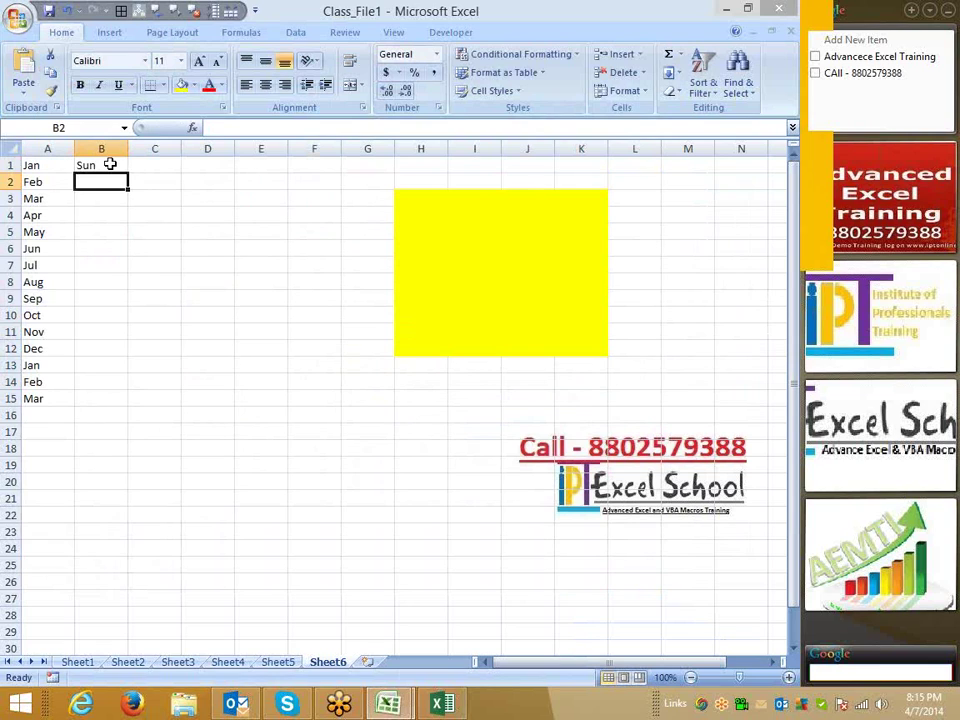
pyautogui.click(110, 163)
pyautogui.moveTo(130, 172); pyautogui.dragTo(136, 412)
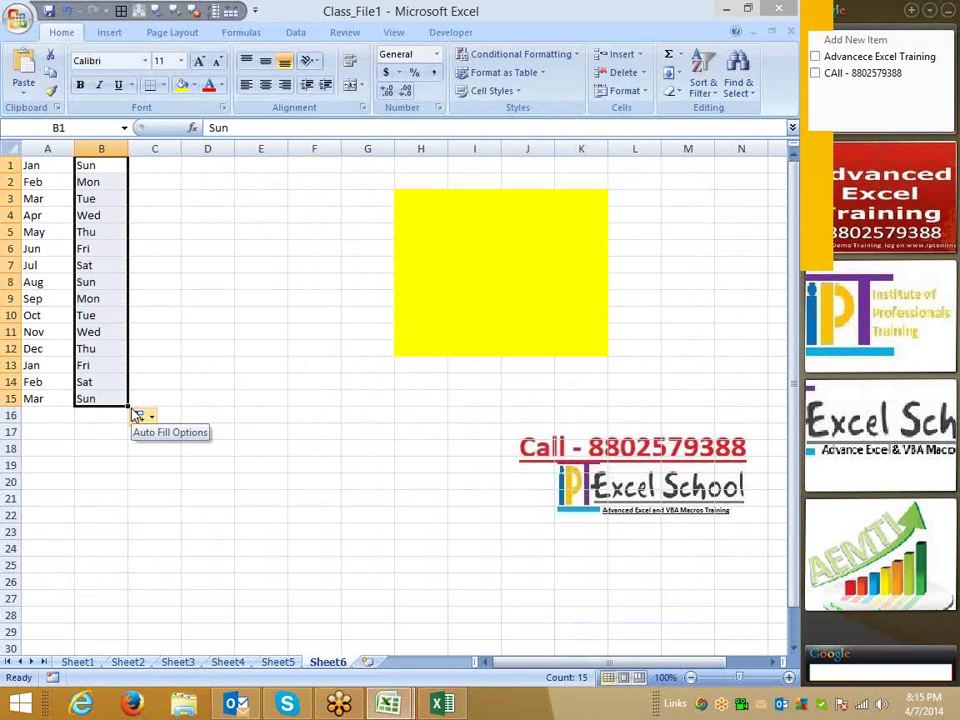
# Enter a name in C1, drag it down, and undo the accidental move.
pyautogui.click(158, 172)
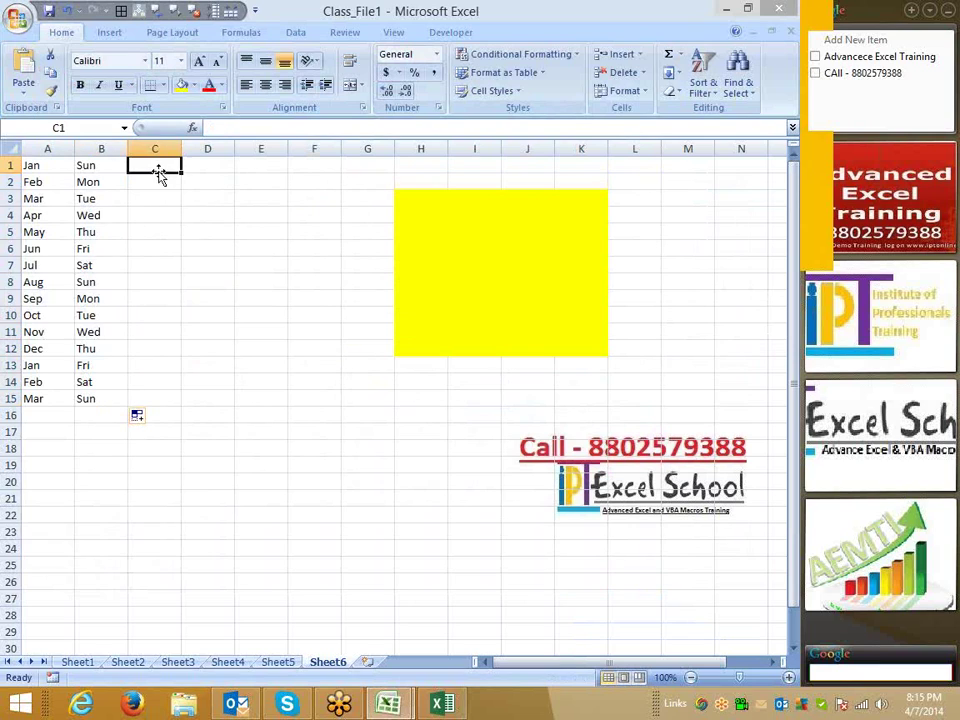
pyautogui.write('Puee')
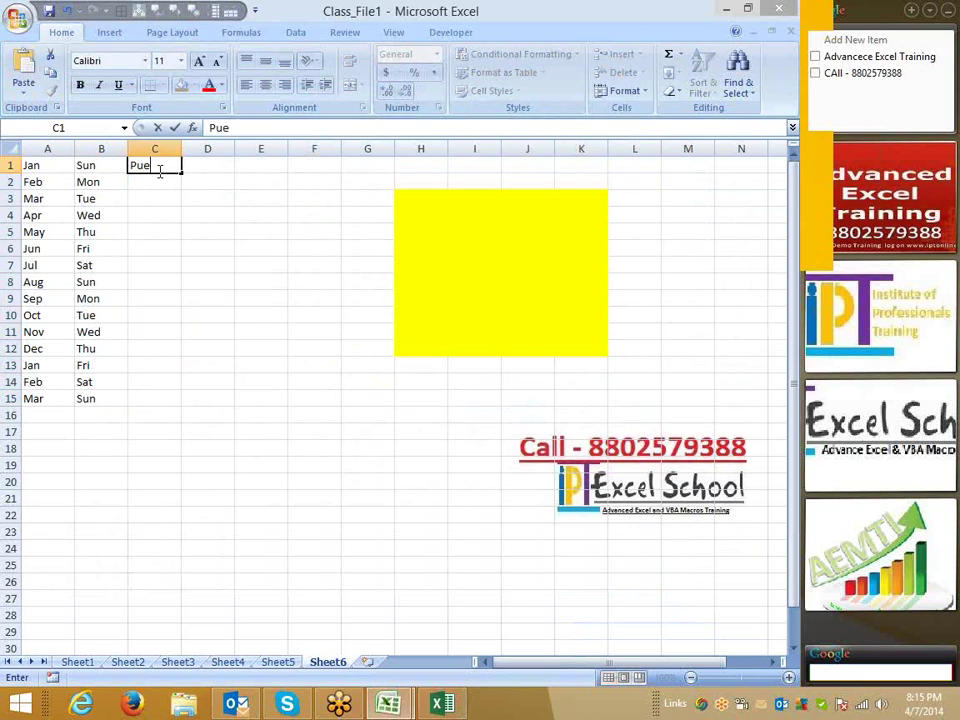
pyautogui.press('BackSpace')
pyautogui.press('BackSpace')
pyautogui.write('neet')
pyautogui.press('Return')
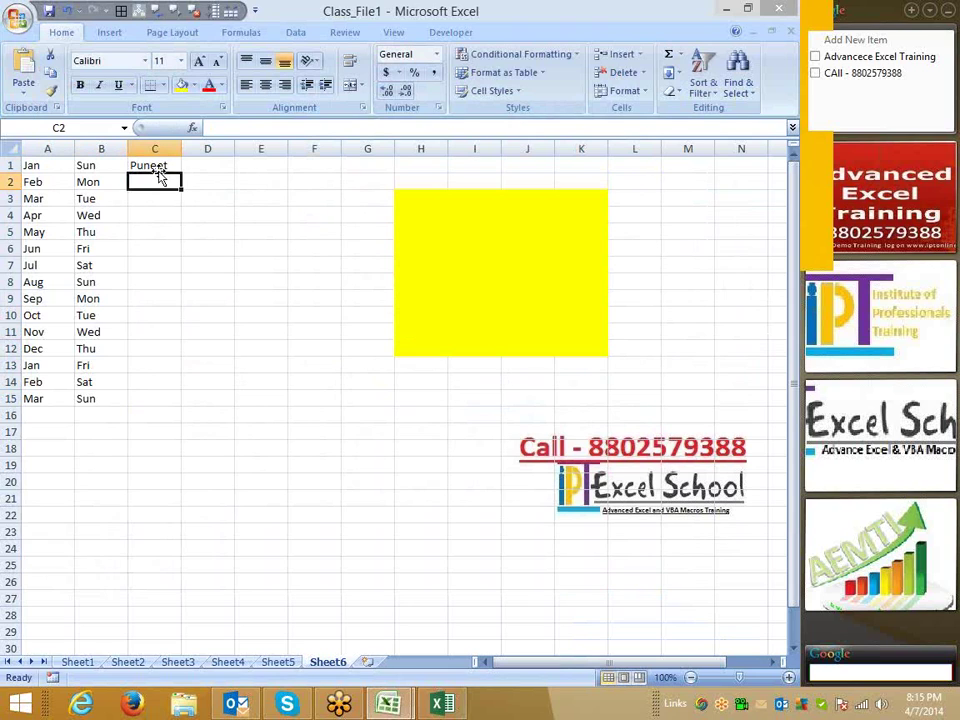
pyautogui.click(155, 165)
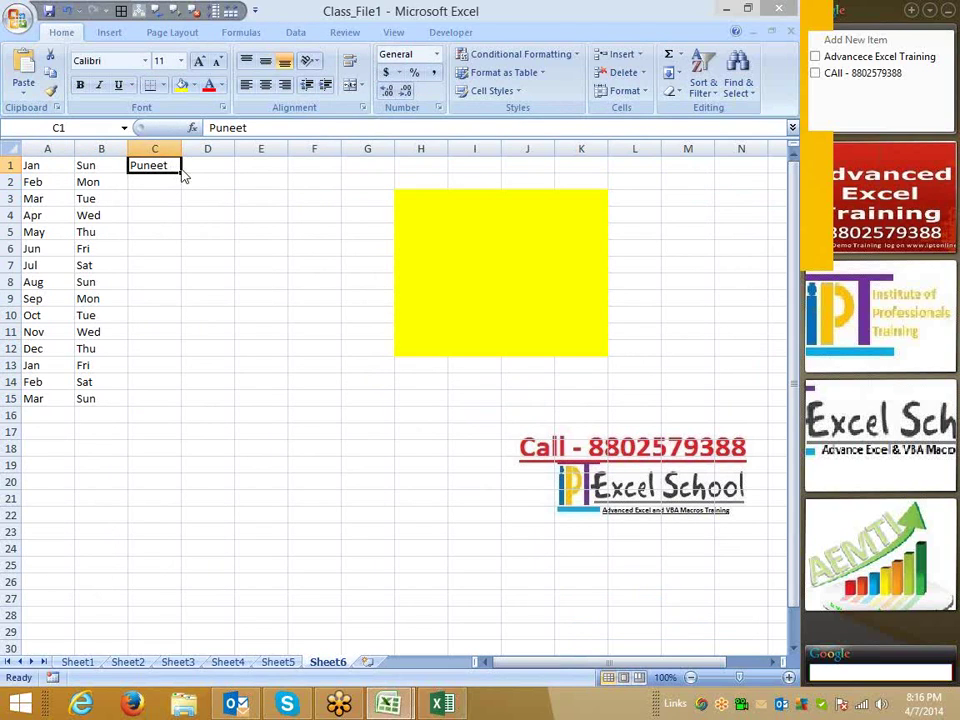
pyautogui.moveTo(182, 176); pyautogui.dragTo(182, 405)
pyautogui.hotkey('ctrl', 'z')
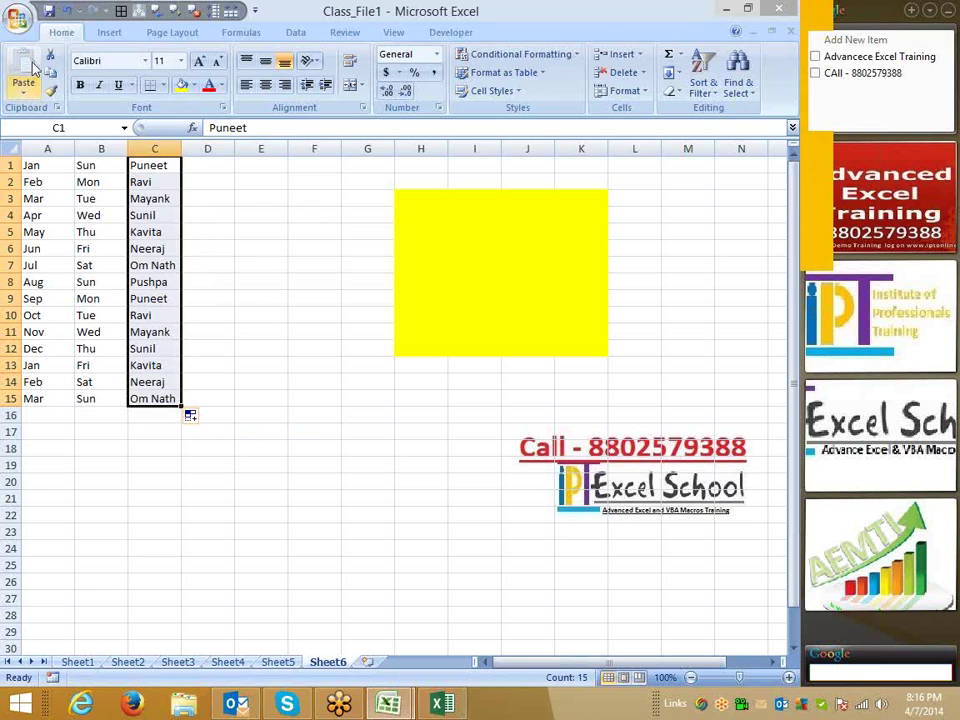
# Open Edit Custom Lists from Excel Options and move the dialog aside to reveal column C.
pyautogui.click(17, 35)
pyautogui.click(232, 386)
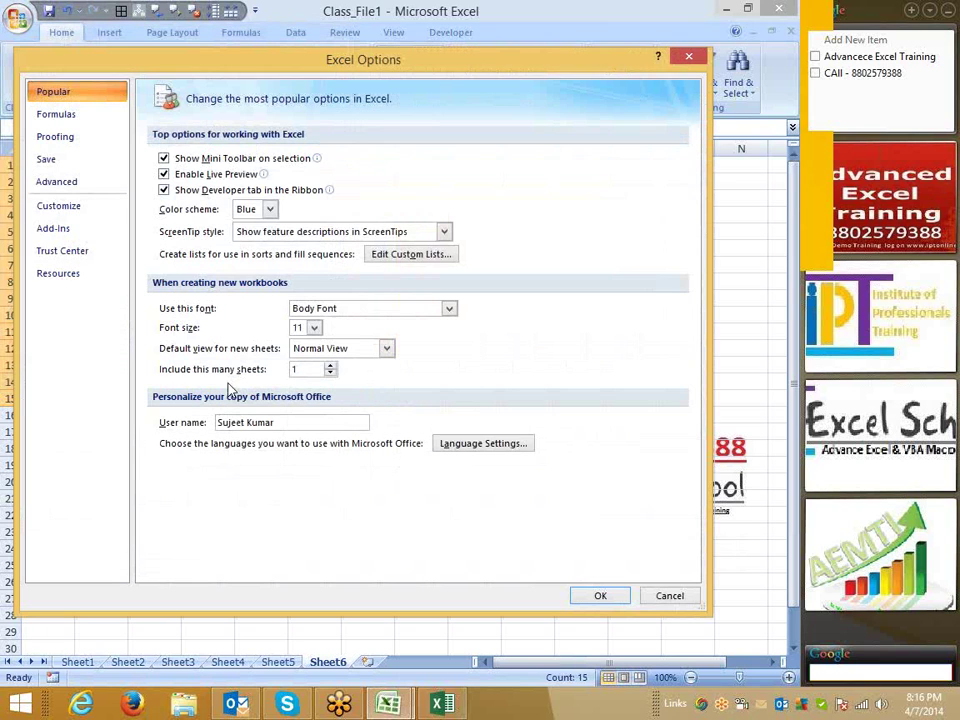
pyautogui.click(390, 256)
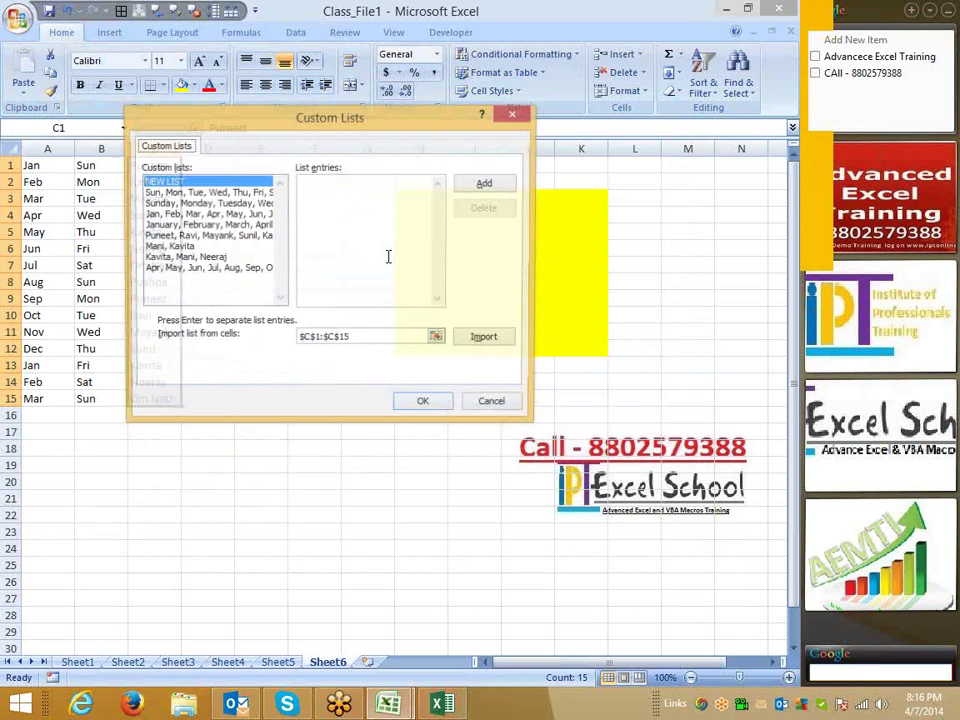
pyautogui.moveTo(408, 130); pyautogui.dragTo(564, 115)
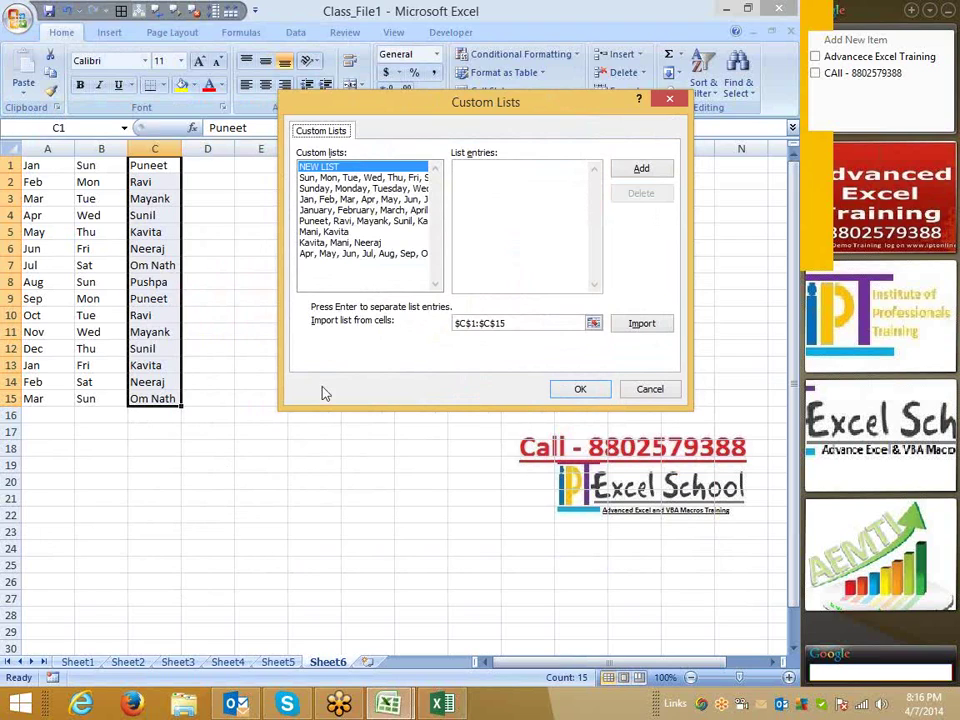
# Browse the names and month custom lists, ending on an empty NEW LIST entry.
pyautogui.click(330, 221)
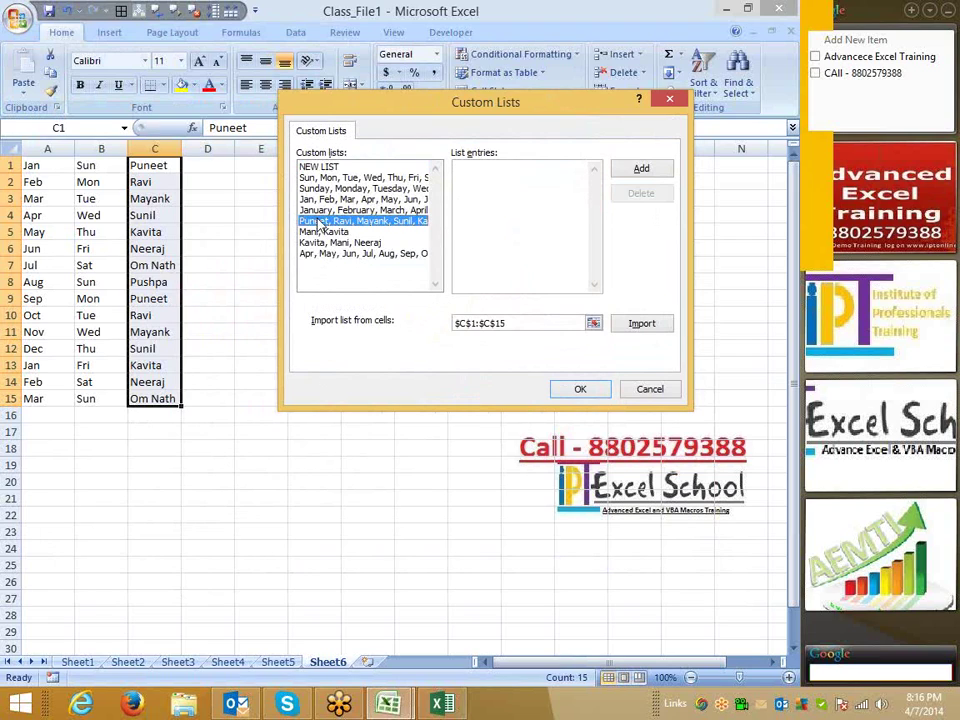
pyautogui.click(318, 243)
pyautogui.click(318, 254)
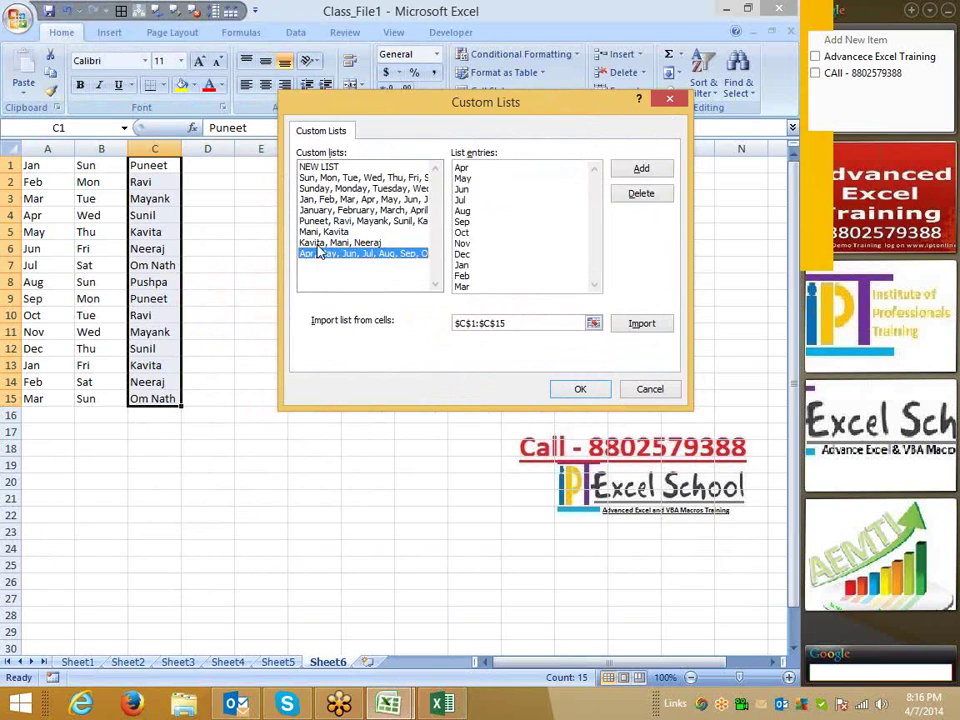
pyautogui.click(318, 244)
pyautogui.click(318, 254)
pyautogui.click(320, 166)
pyautogui.click(456, 173)
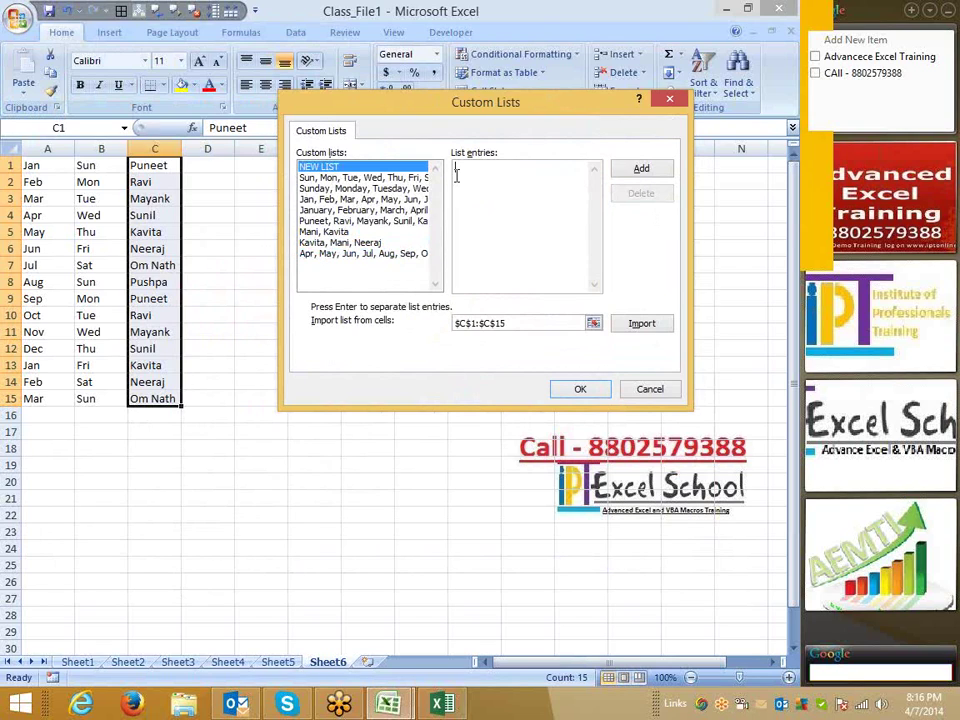
pyautogui.click(383, 255)
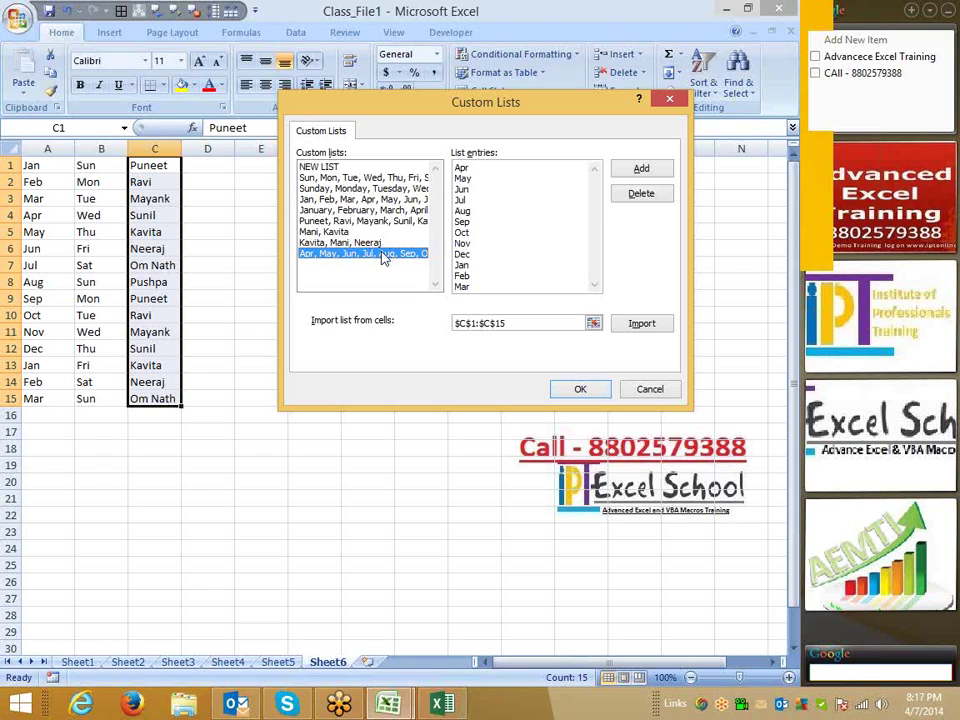
pyautogui.click(326, 166)
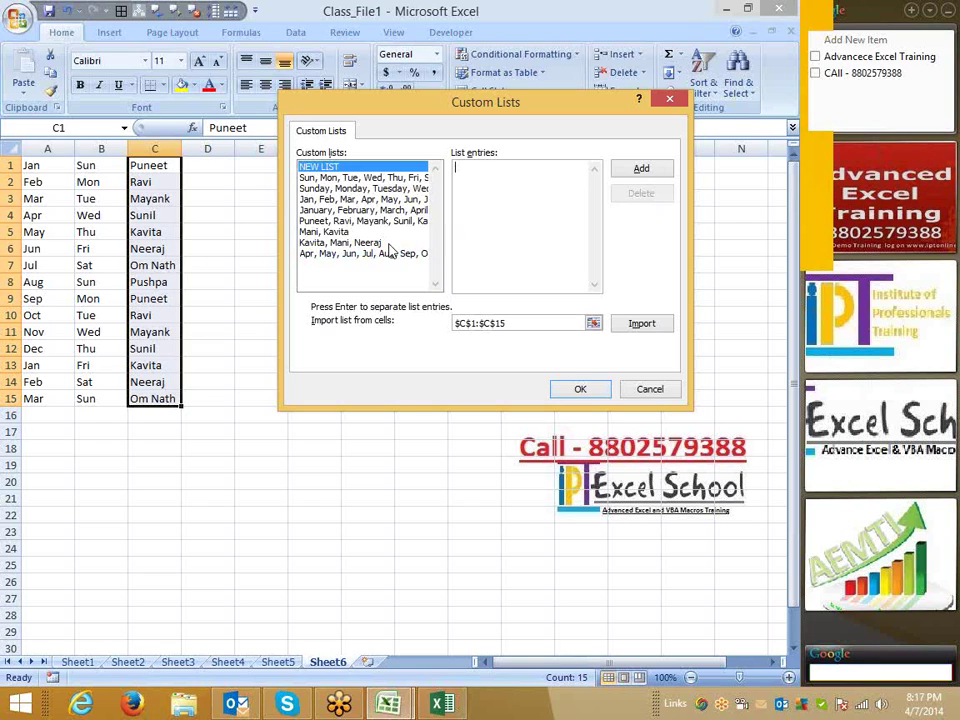
# Confirm the $C$1:$C$15 import range and close Custom Lists with OK.
pyautogui.click(500, 326)
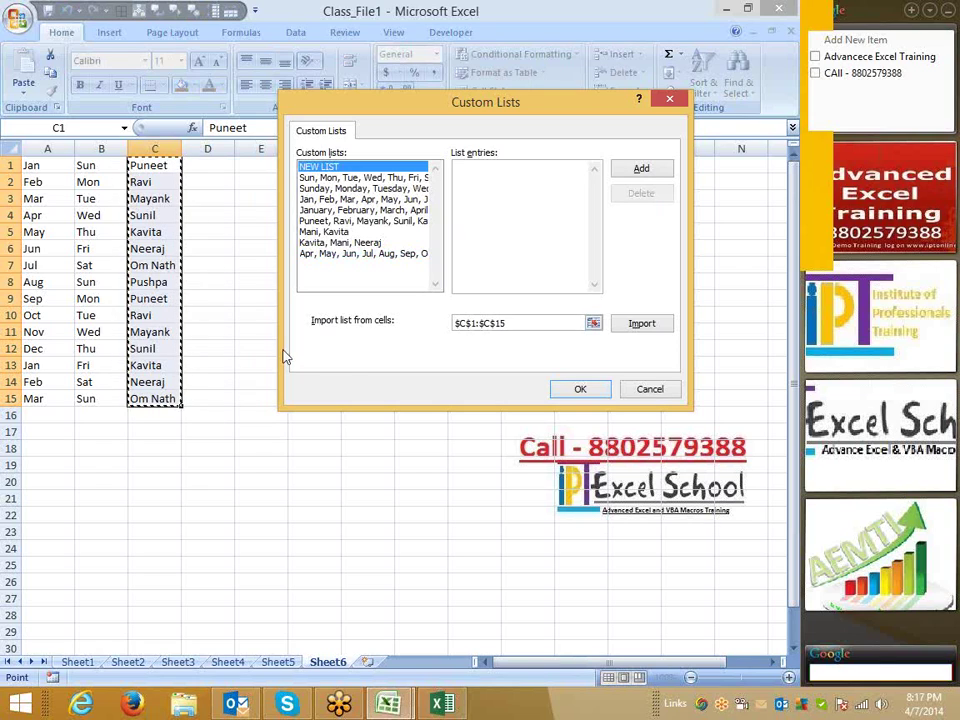
pyautogui.click(604, 389)
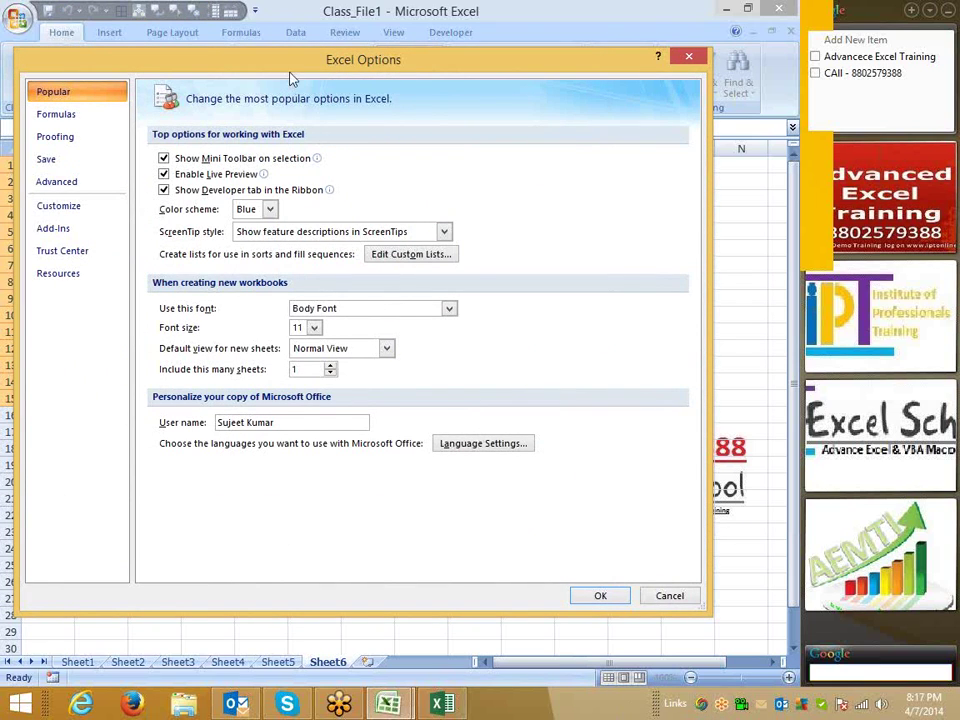
# Move the Excel Options dialog down to reveal the worksheet, then back to the top.
pyautogui.moveTo(290, 75); pyautogui.dragTo(348, 392)
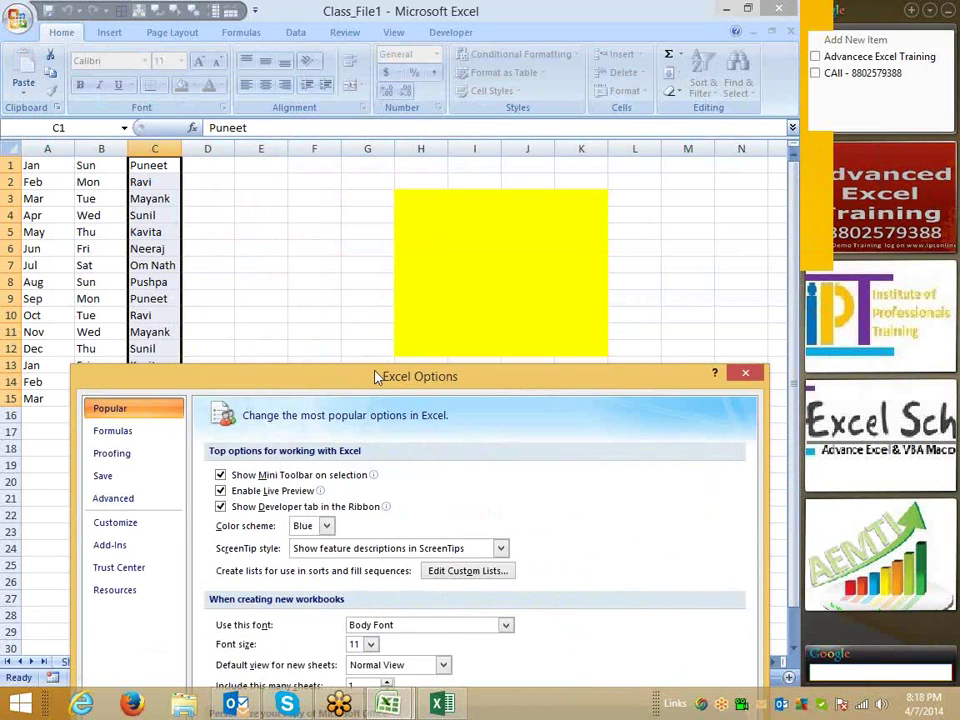
pyautogui.moveTo(378, 377); pyautogui.dragTo(304, 80)
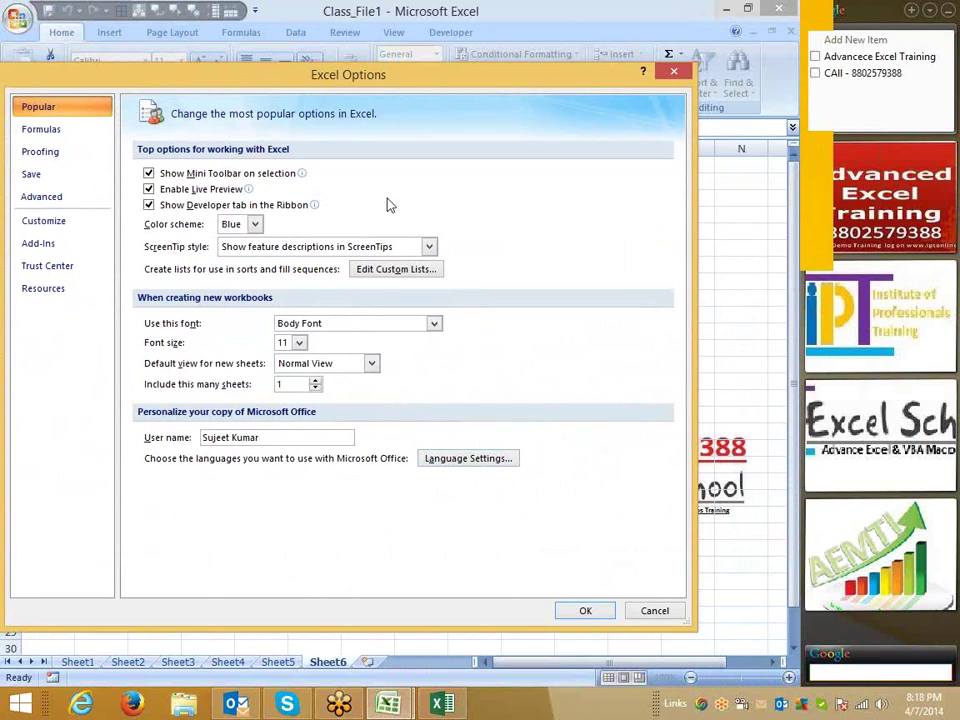
pyautogui.moveTo(330, 76); pyautogui.dragTo(285, 548)
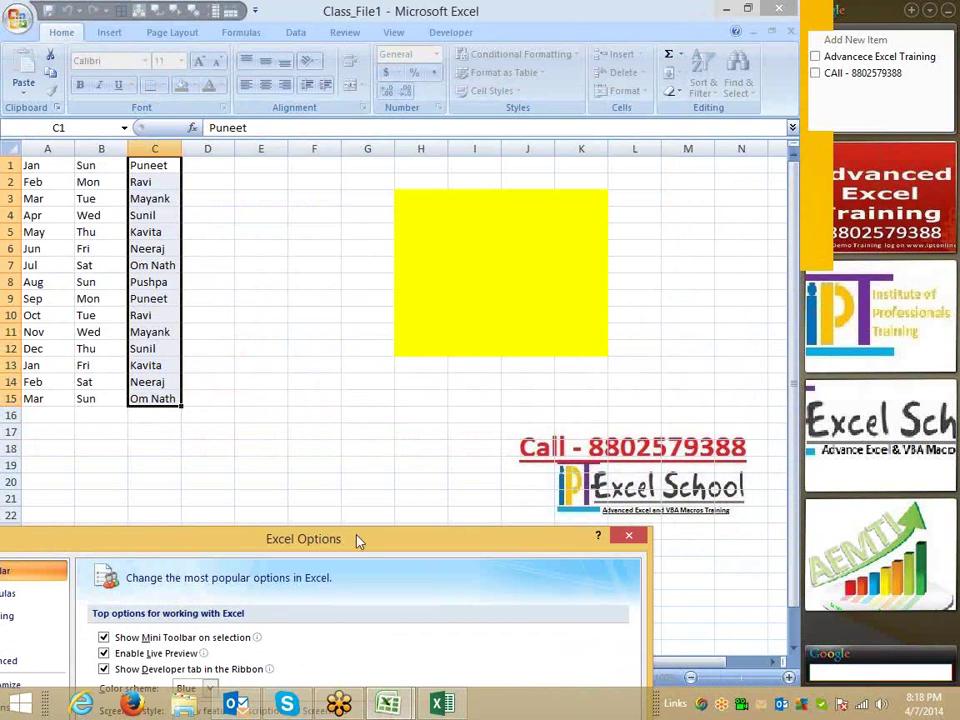
pyautogui.moveTo(345, 537); pyautogui.dragTo(456, 47)
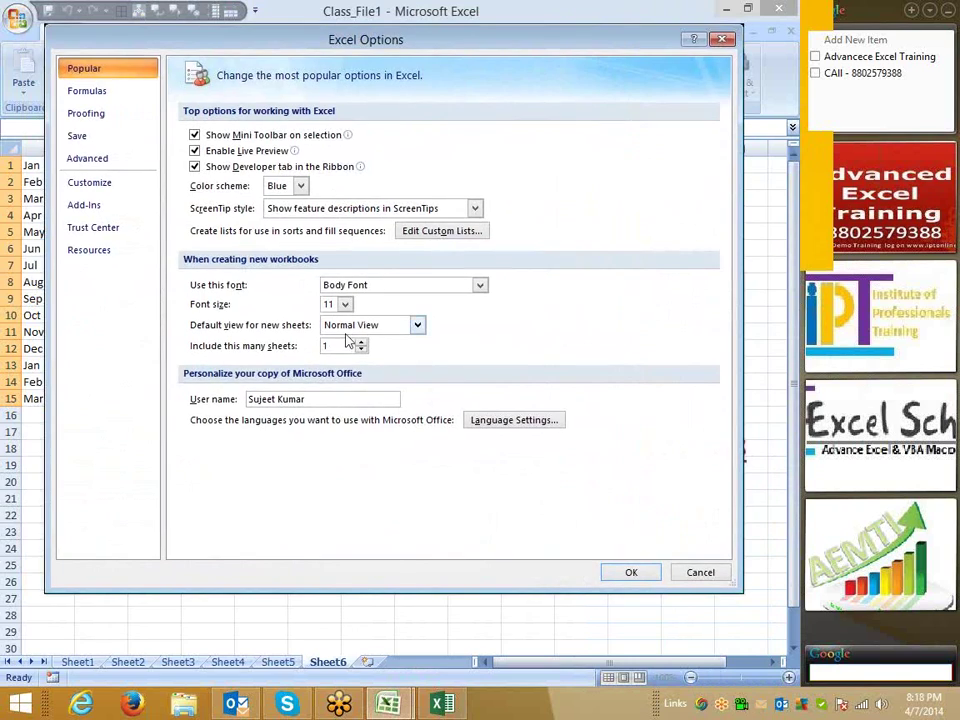
# Review sheet count, Body Font, Normal View and user name, then close Excel Options unchanged.
pyautogui.click(288, 345)
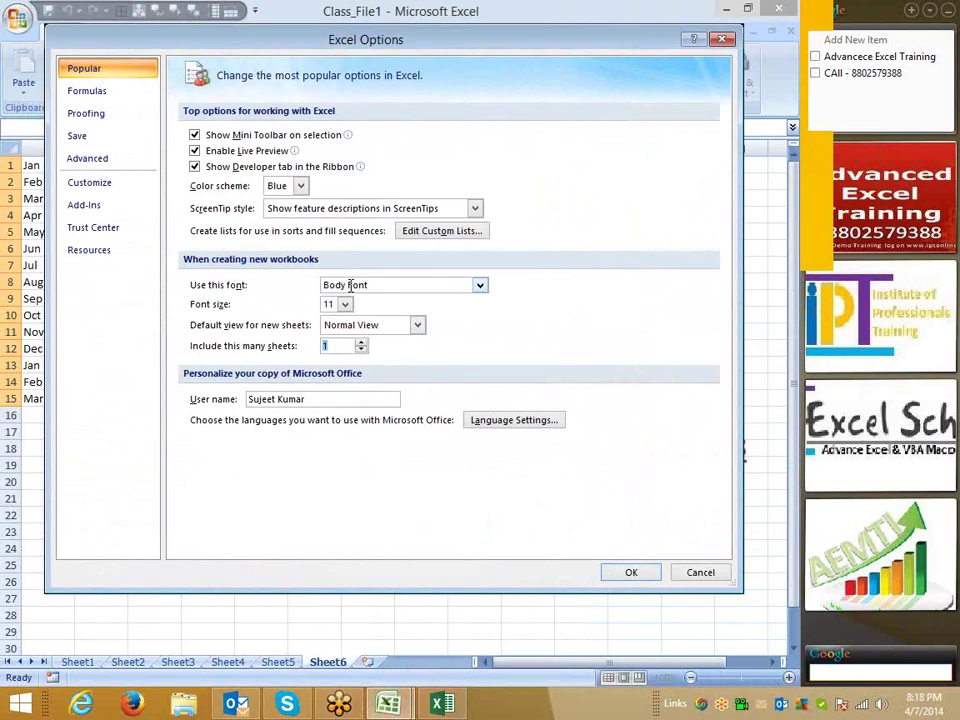
pyautogui.click(480, 287)
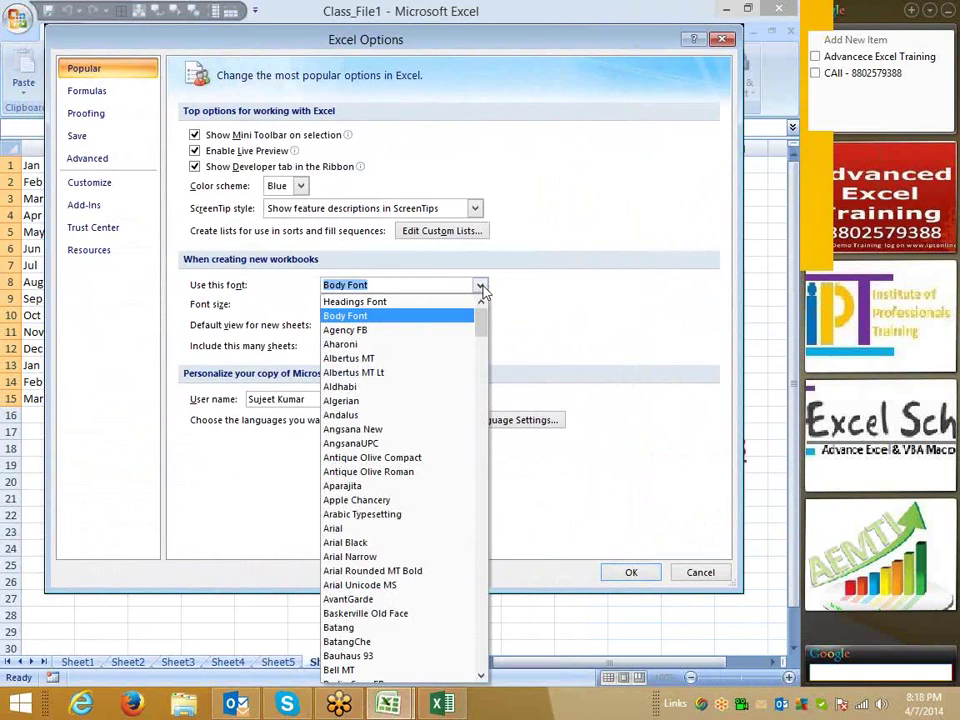
pyautogui.click(563, 315)
pyautogui.press('Tab')
pyautogui.click(418, 326)
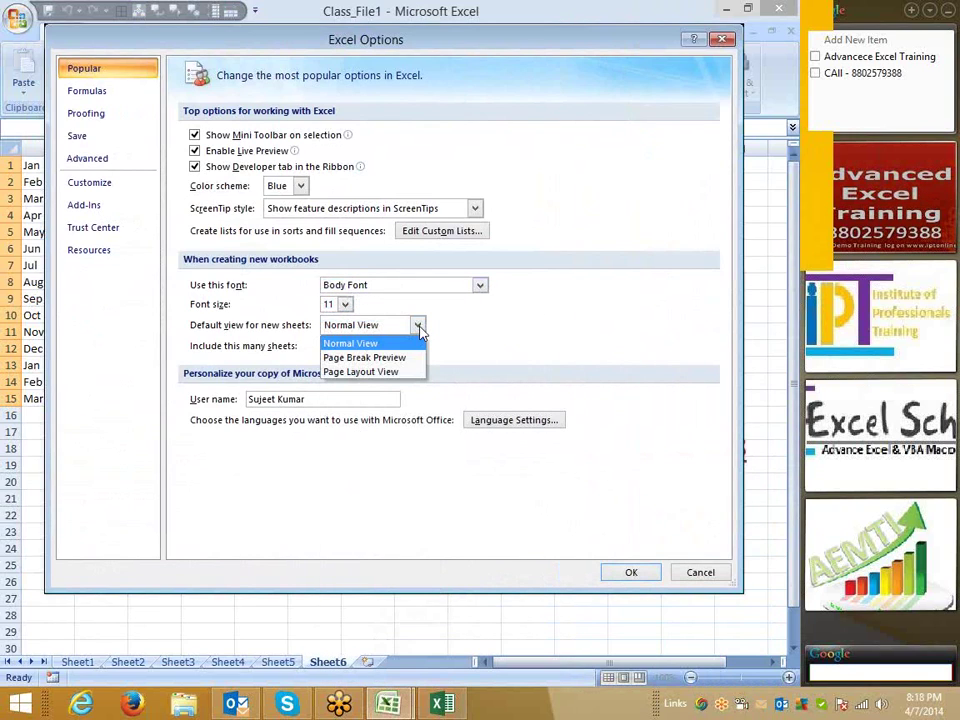
pyautogui.click(351, 343)
pyautogui.press('Tab')
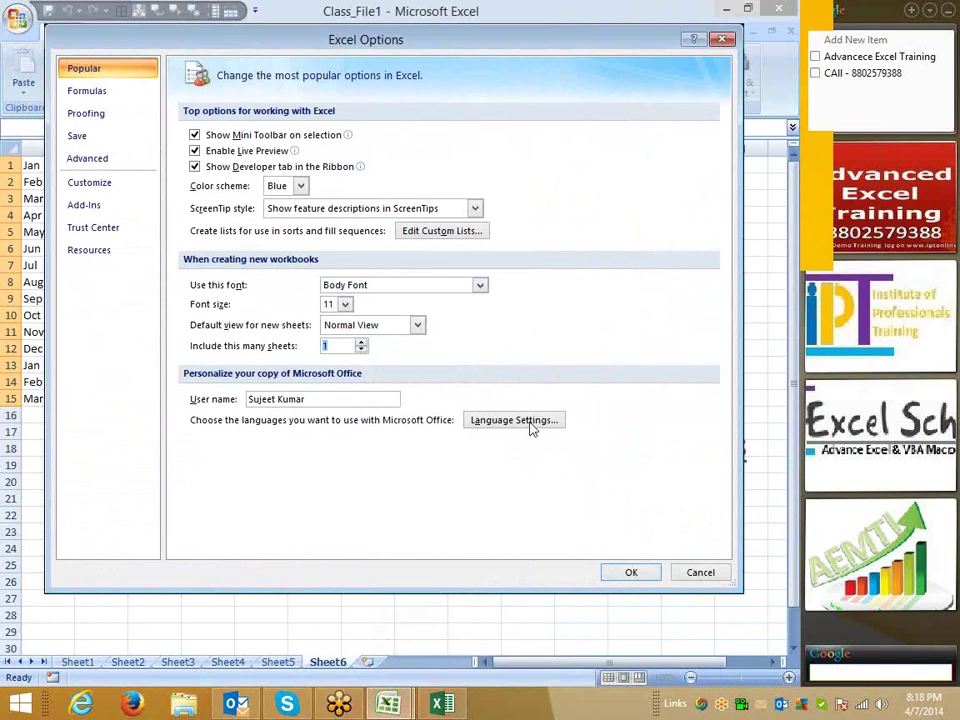
pyautogui.click(304, 399)
pyautogui.moveTo(253, 400); pyautogui.dragTo(266, 420)
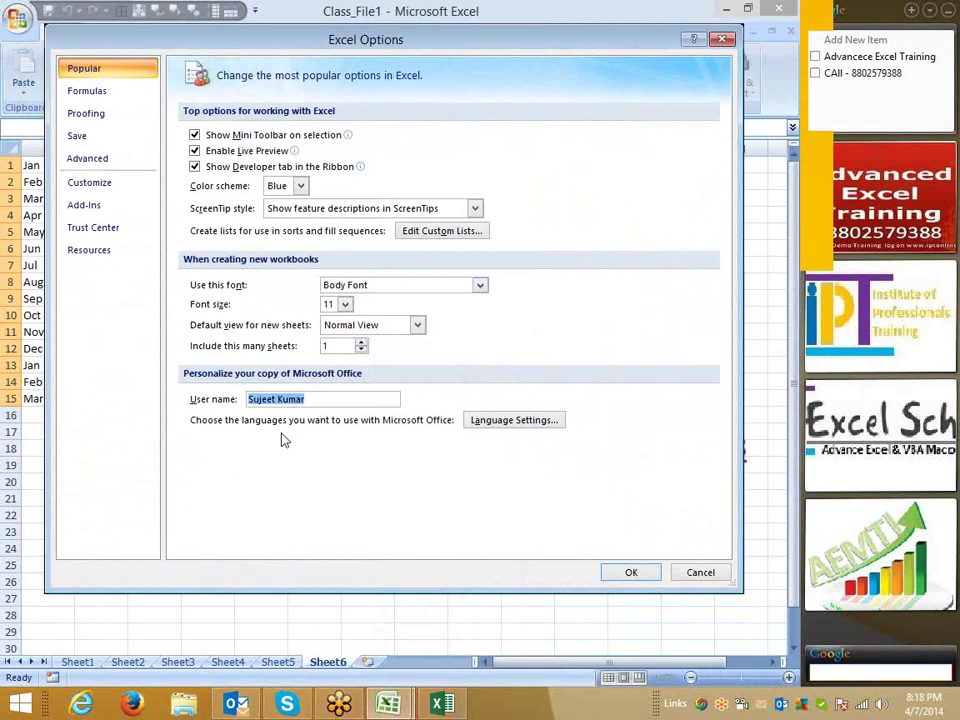
pyautogui.press('Return')
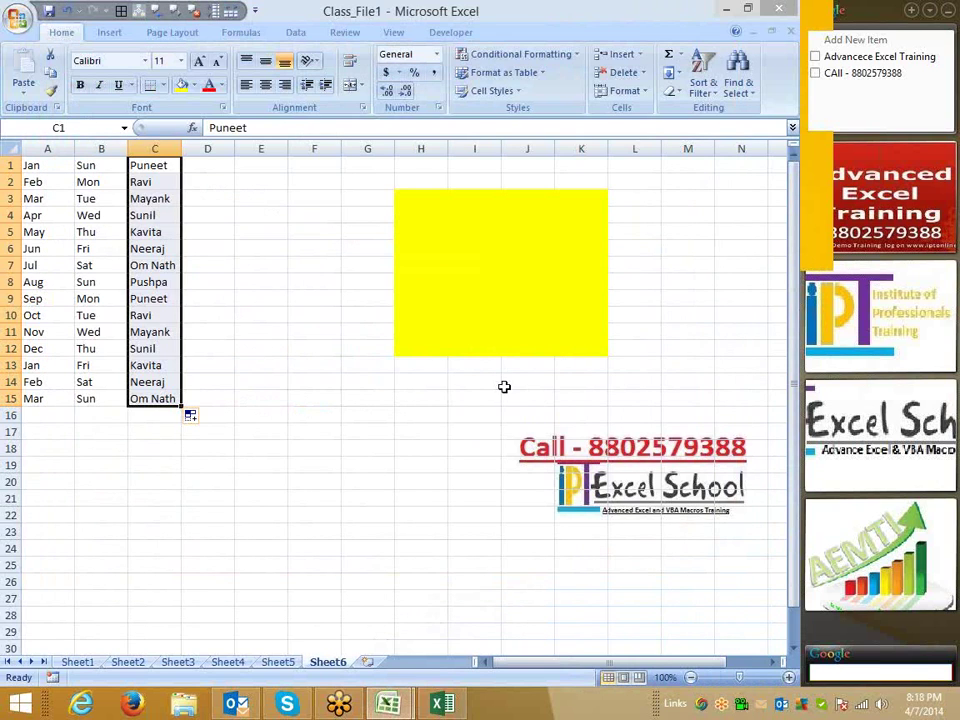
# Show the desktop, restore Class_File1 from the taskbar, select E16 and open the Office menu.
pyautogui.press('super+d')
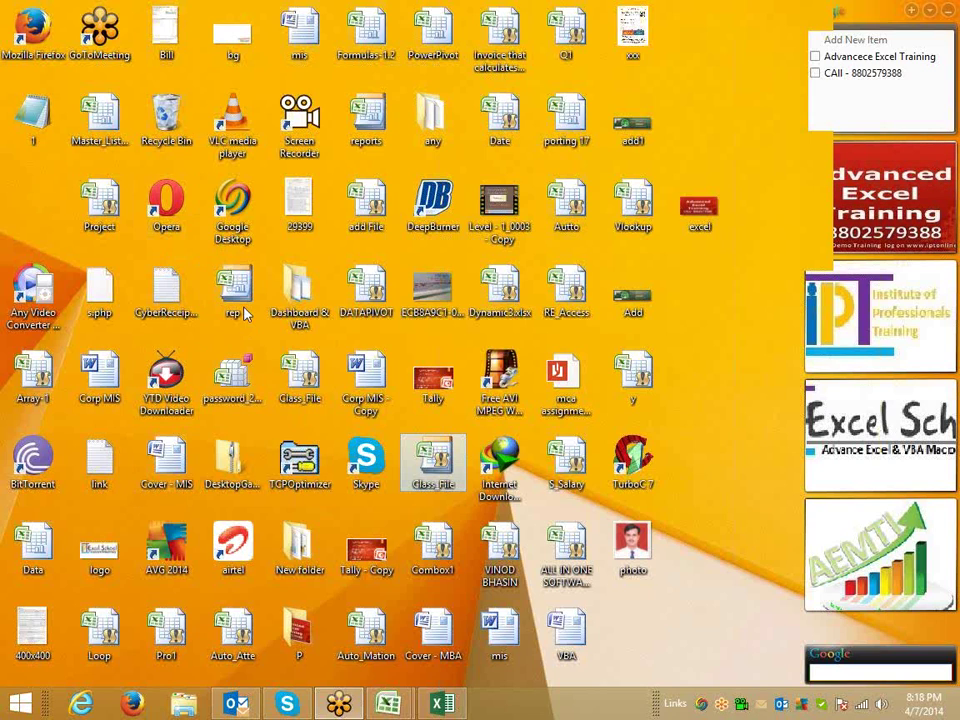
pyautogui.click(236, 302)
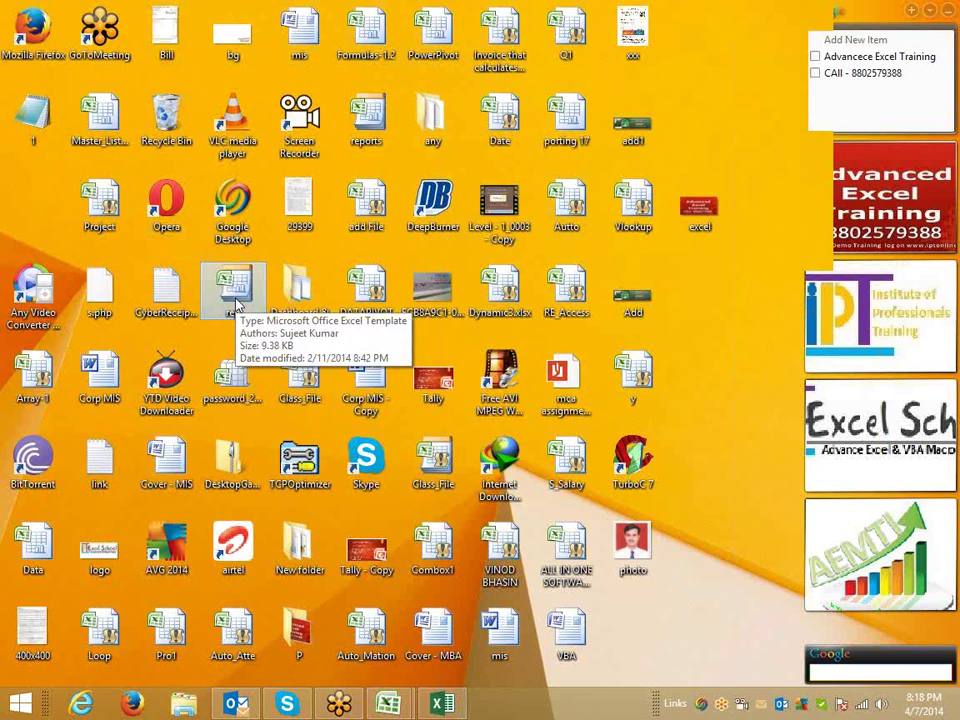
pyautogui.click(400, 706)
pyautogui.click(422, 634)
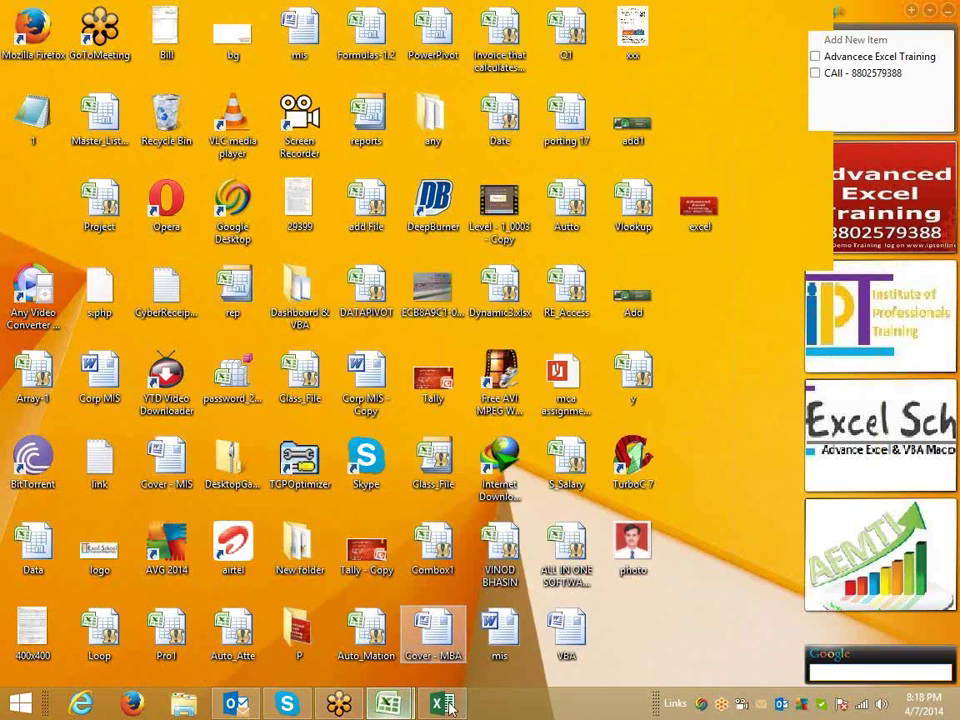
pyautogui.click(264, 419)
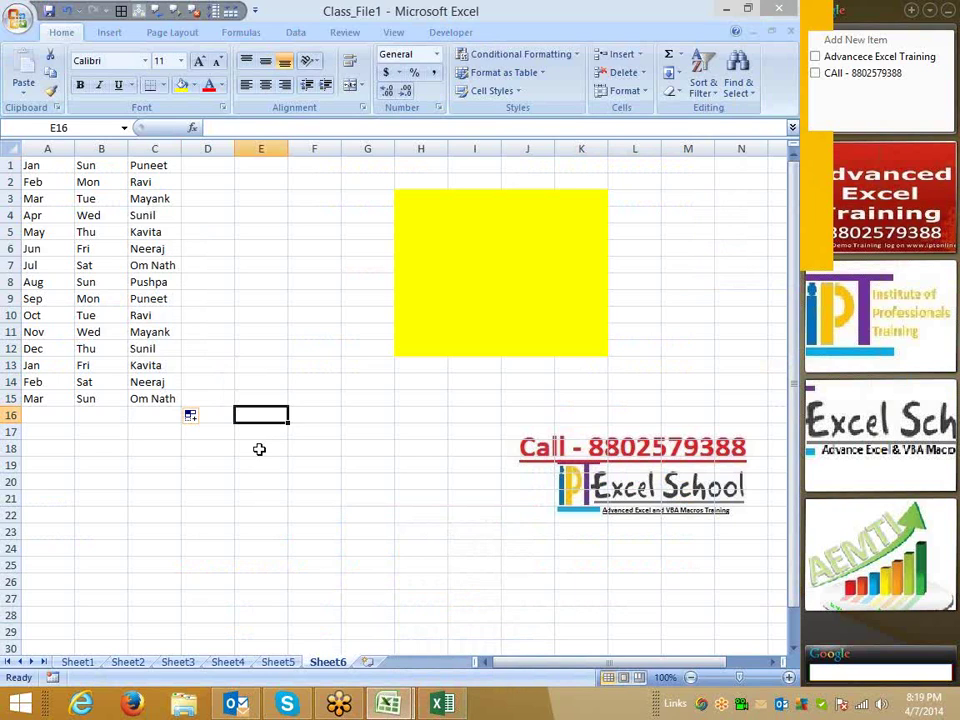
pyautogui.click(17, 17)
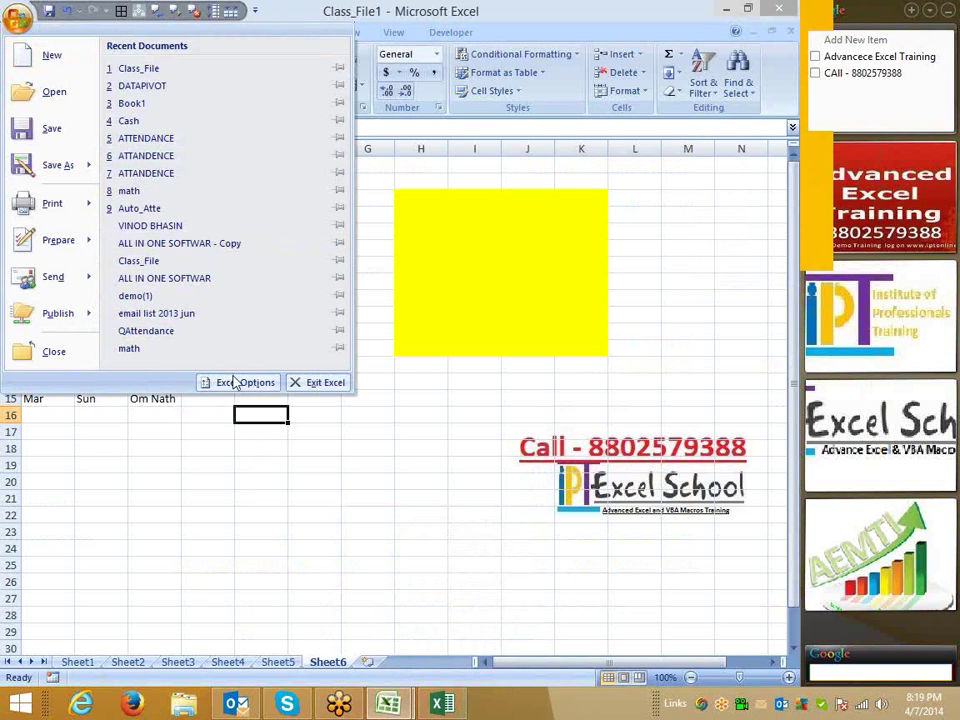
# Turn on R1C1 reference style in Excel Options > Formulas.
pyautogui.click(237, 382)
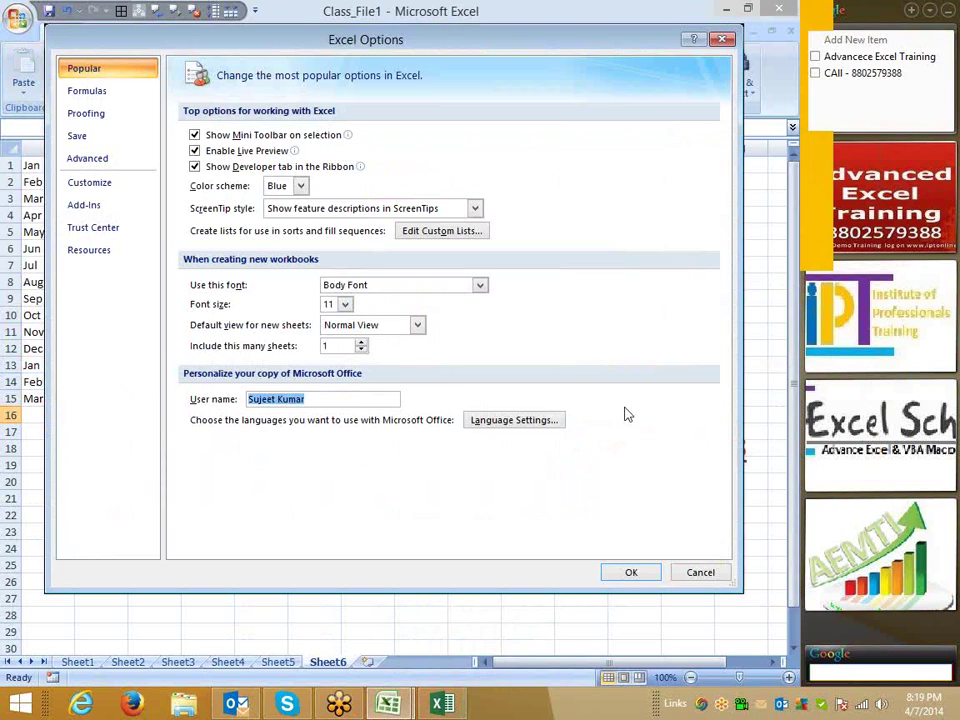
pyautogui.click(77, 98)
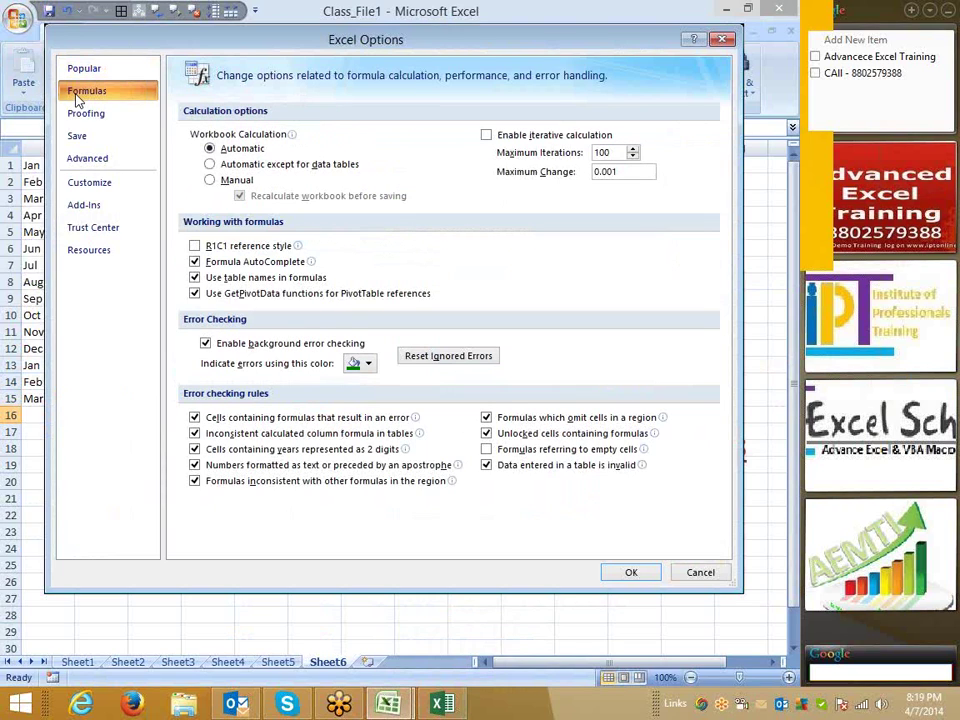
pyautogui.click(268, 246)
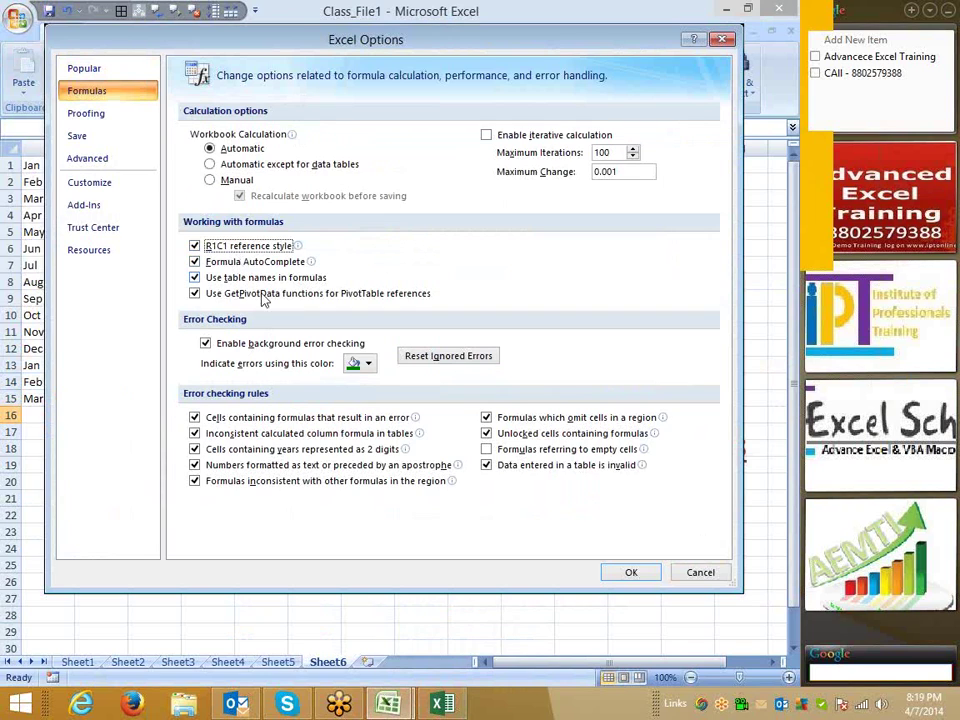
pyautogui.click(631, 573)
# Select columns 1–11 and cells R11C5, R11C7, R24C3 and R13C1 in R1C1 notation.
pyautogui.moveTo(181, 148); pyautogui.dragTo(586, 148)
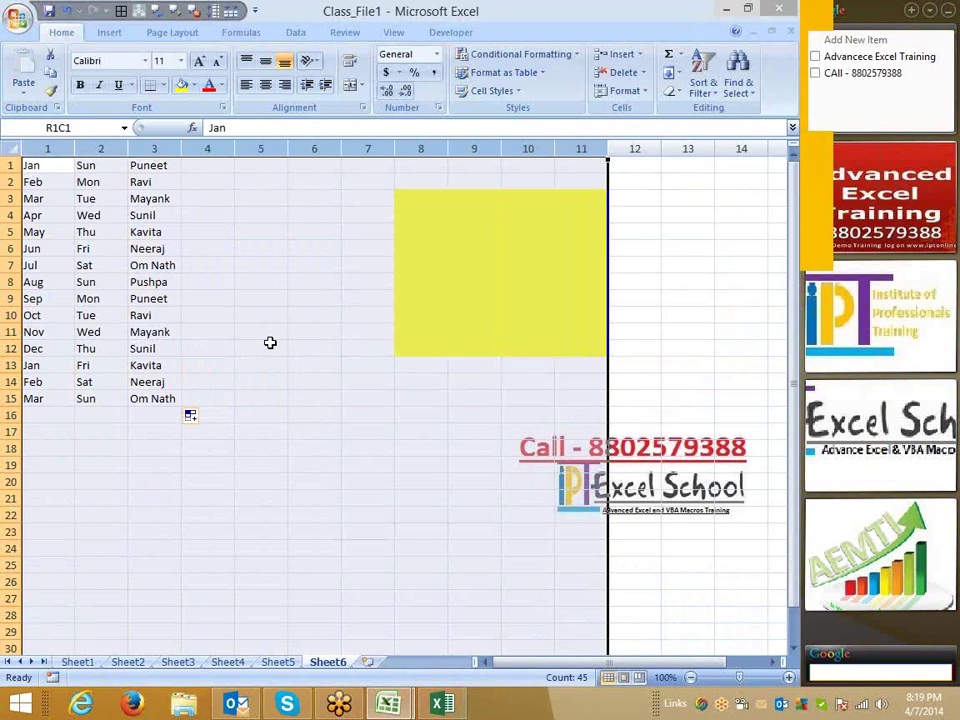
pyautogui.click(268, 336)
pyautogui.moveTo(47, 148); pyautogui.dragTo(597, 152)
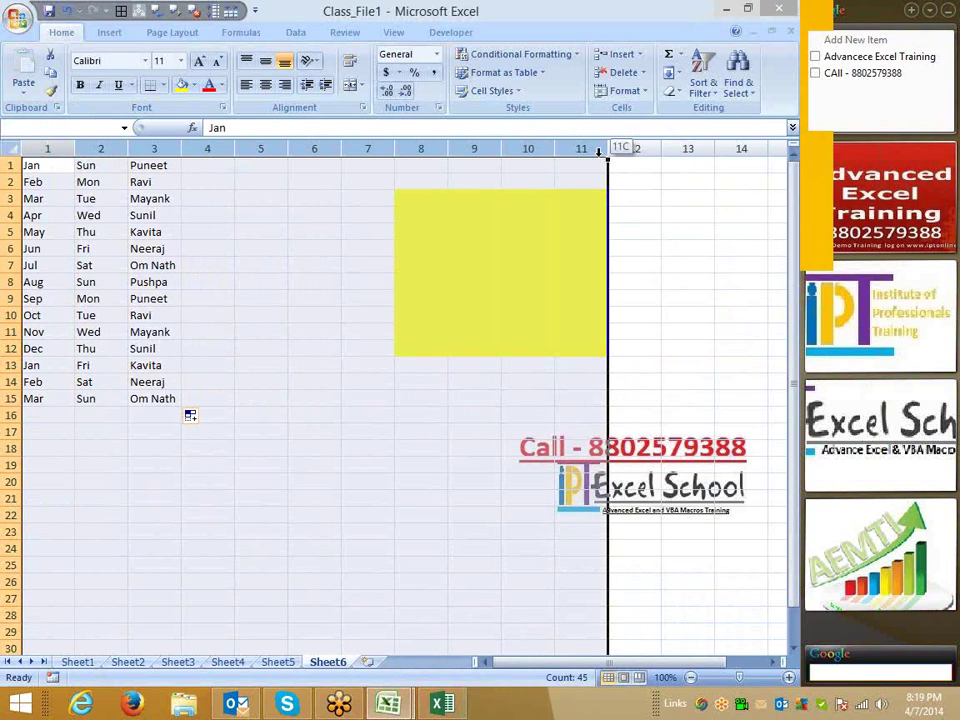
pyautogui.click(368, 332)
pyautogui.click(157, 547)
pyautogui.click(89, 430)
pyautogui.click(48, 366)
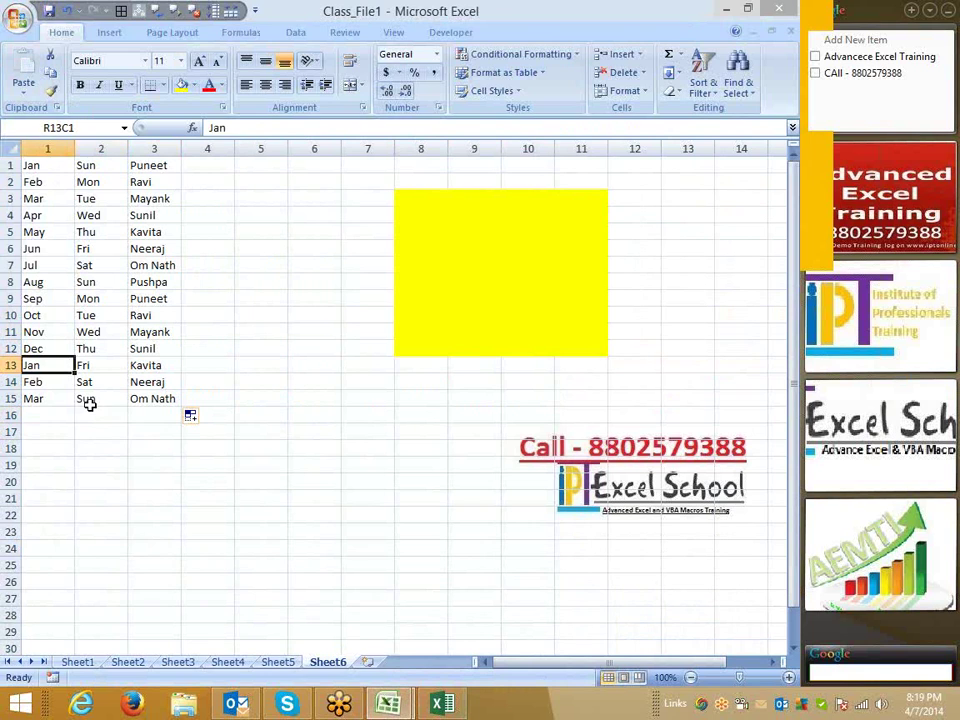
# Turn R1C1 reference style back off, then select G17 and E17.
pyautogui.click(18, 18)
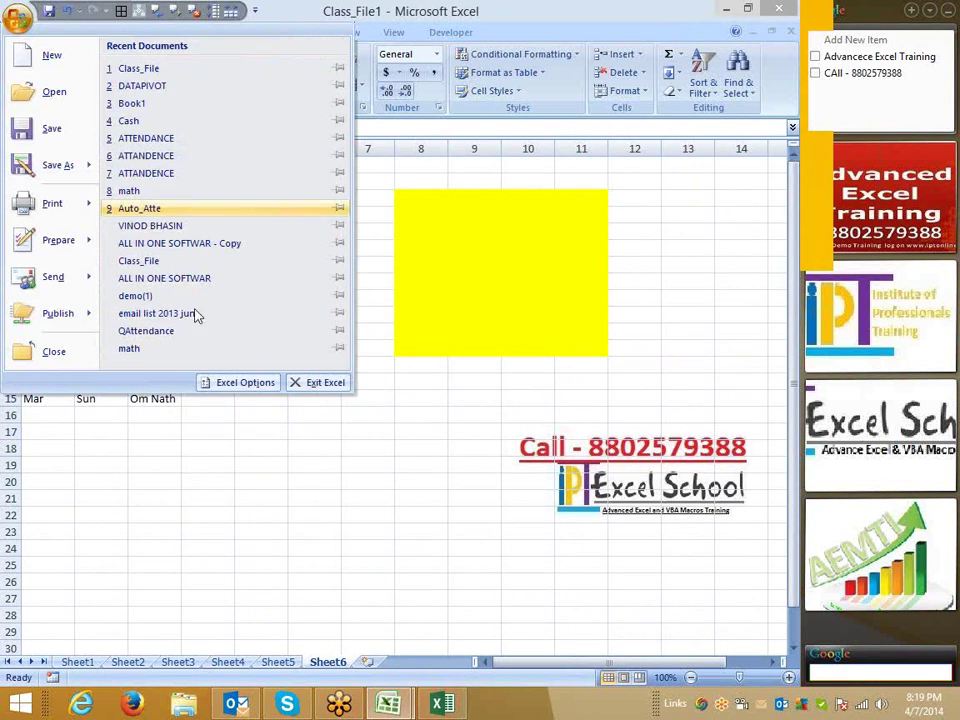
pyautogui.click(262, 383)
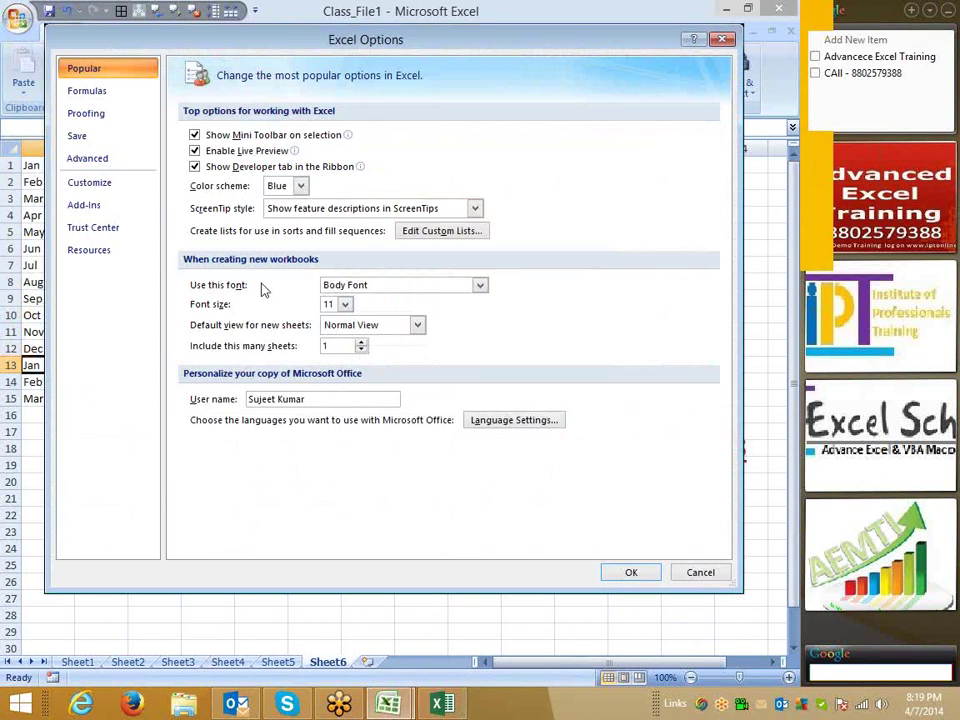
pyautogui.click(80, 114)
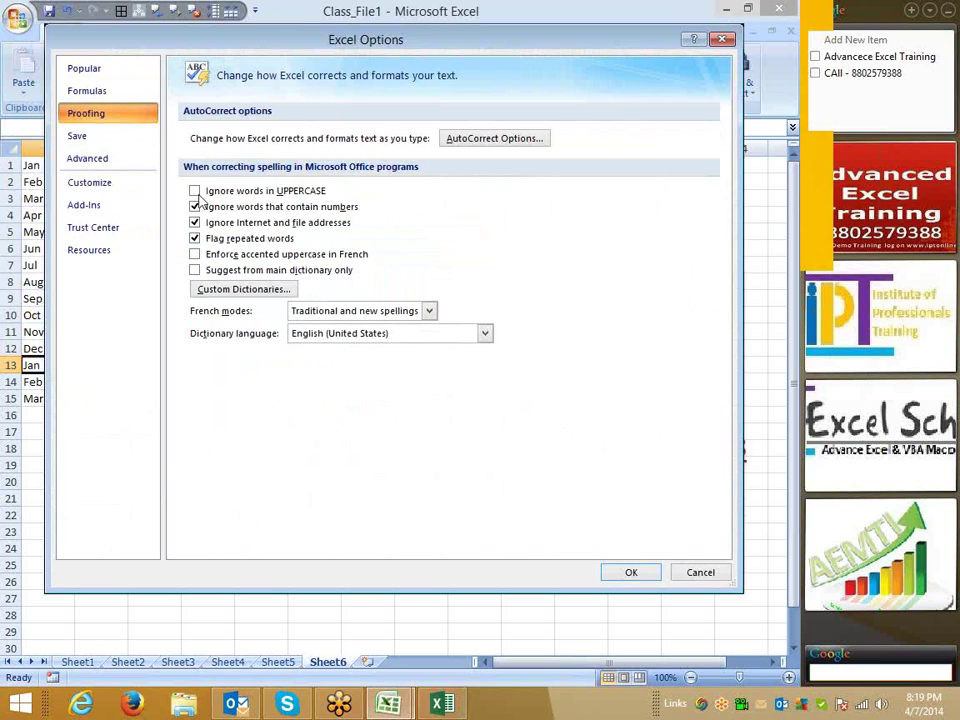
pyautogui.click(95, 91)
pyautogui.click(195, 246)
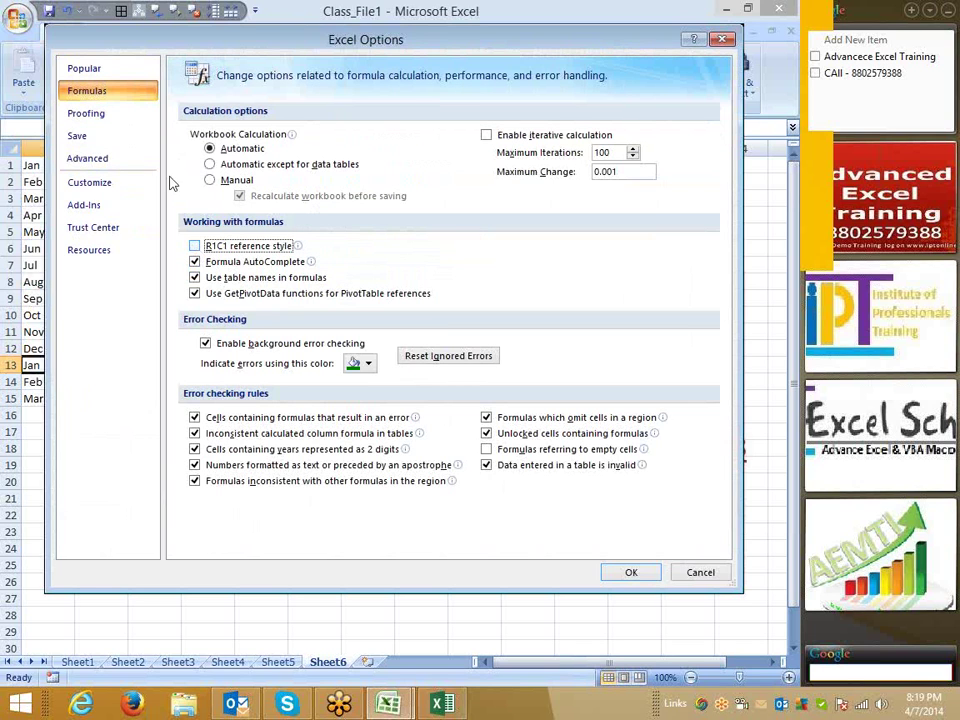
pyautogui.moveTo(208, 47); pyautogui.dragTo(187, 236)
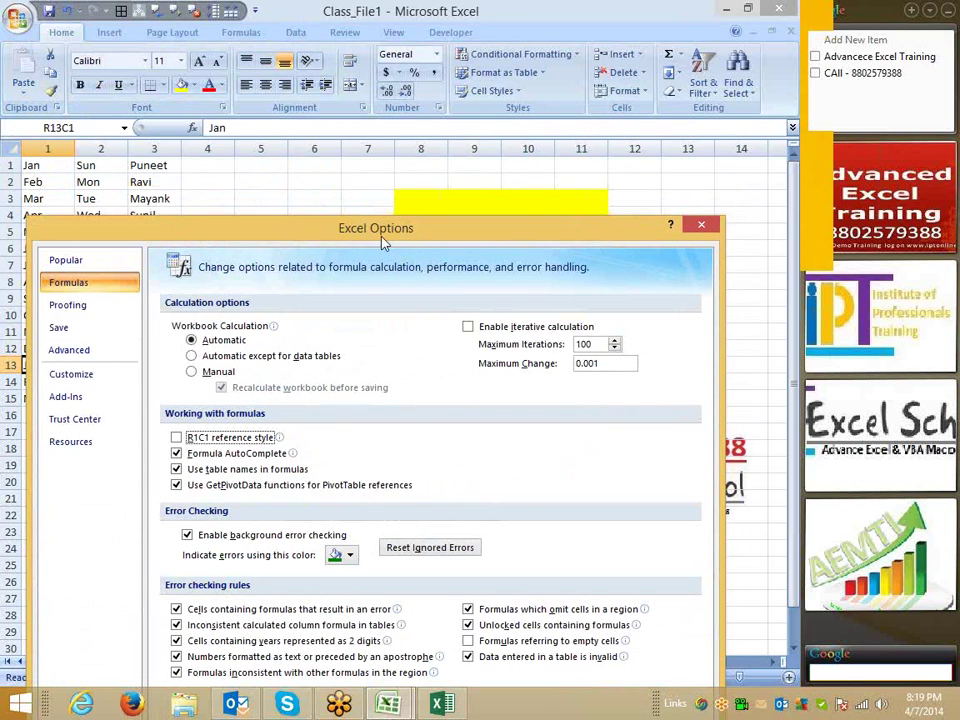
pyautogui.moveTo(383, 243); pyautogui.dragTo(374, 94)
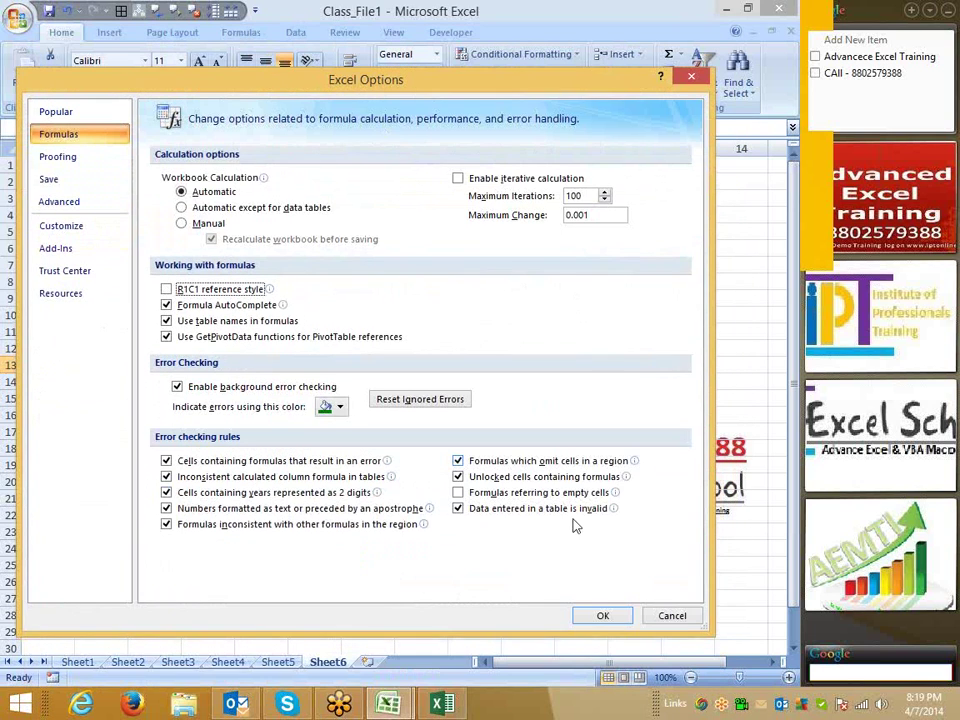
pyautogui.click(600, 615)
pyautogui.click(367, 432)
pyautogui.click(252, 431)
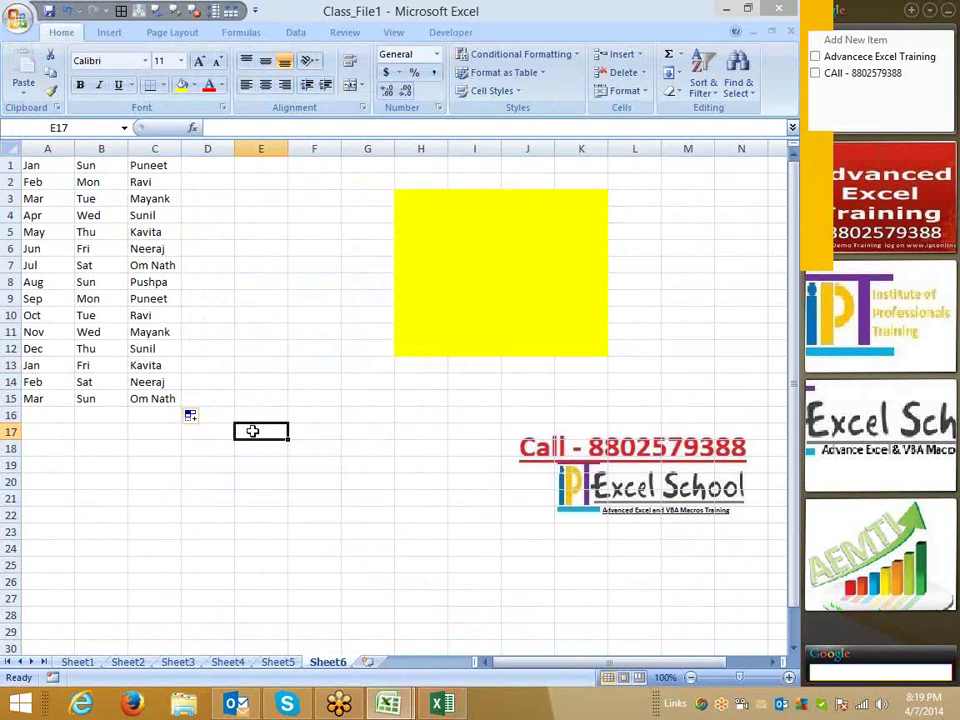
# Enter 00012545 in E17 and '0001542 in E18.
pyautogui.write('00012545')
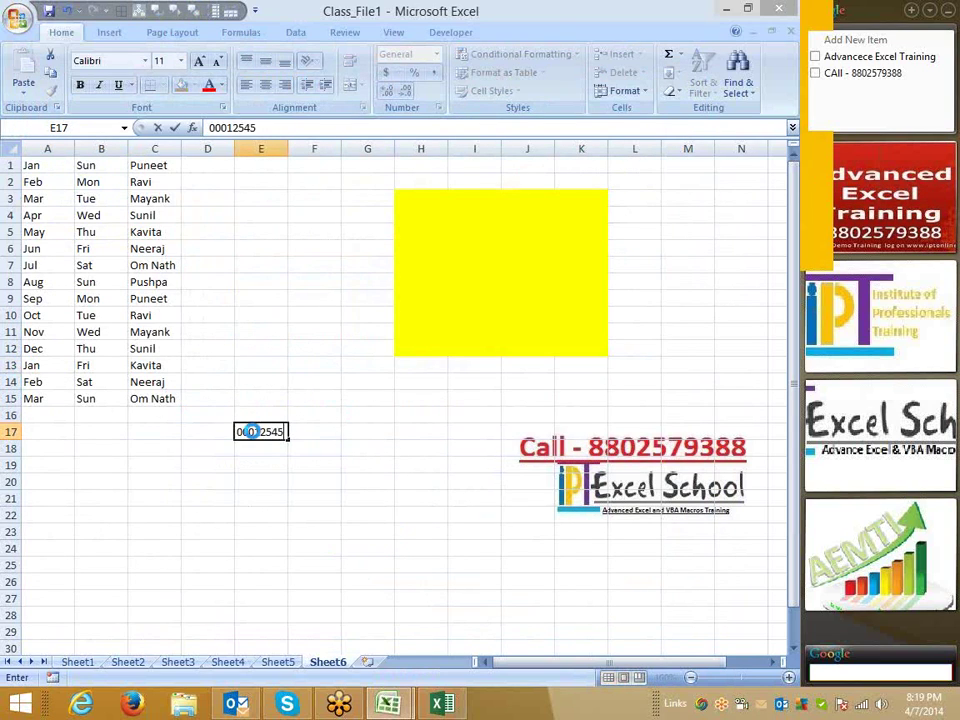
pyautogui.press('Return')
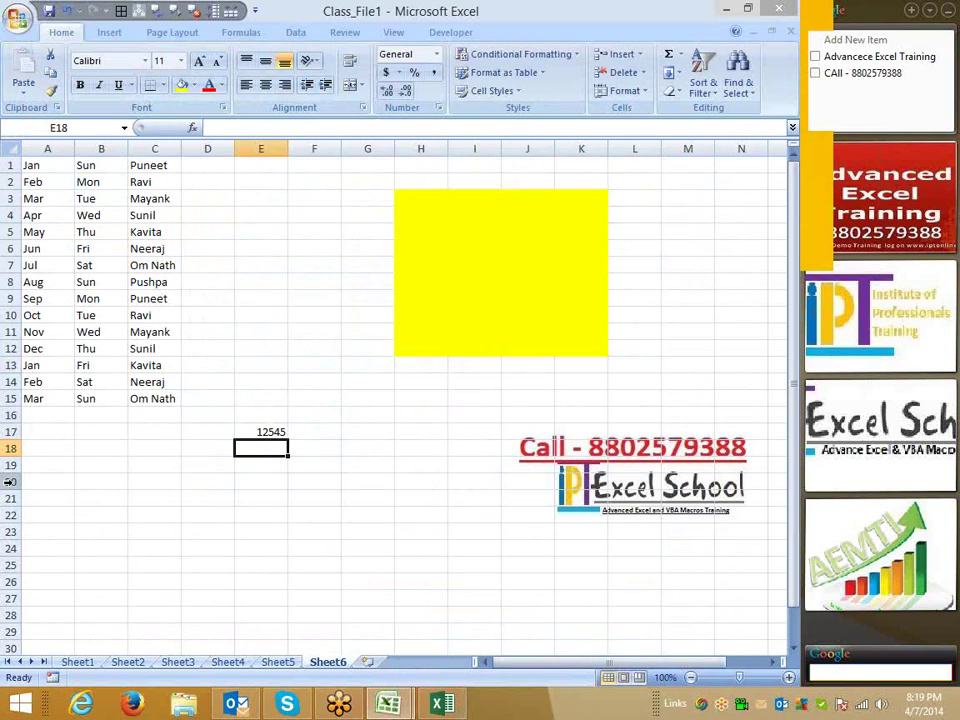
pyautogui.write("'0001542")
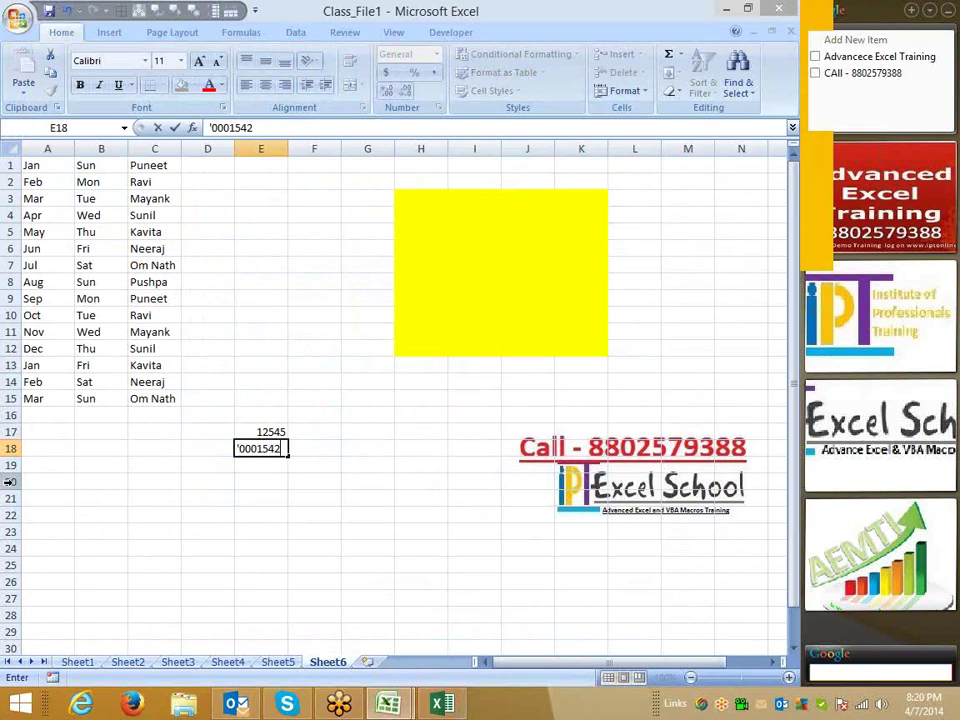
pyautogui.press('Return')
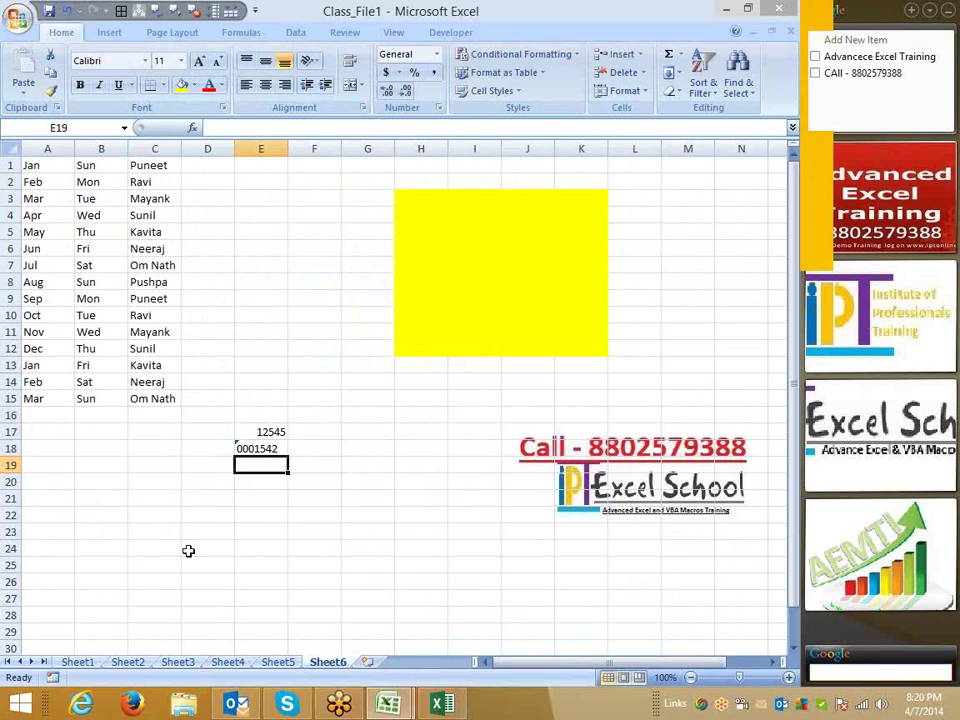
pyautogui.keyDown('ctrl'); pyautogui.scroll(6, 238, 484); pyautogui.keyUp('ctrl')
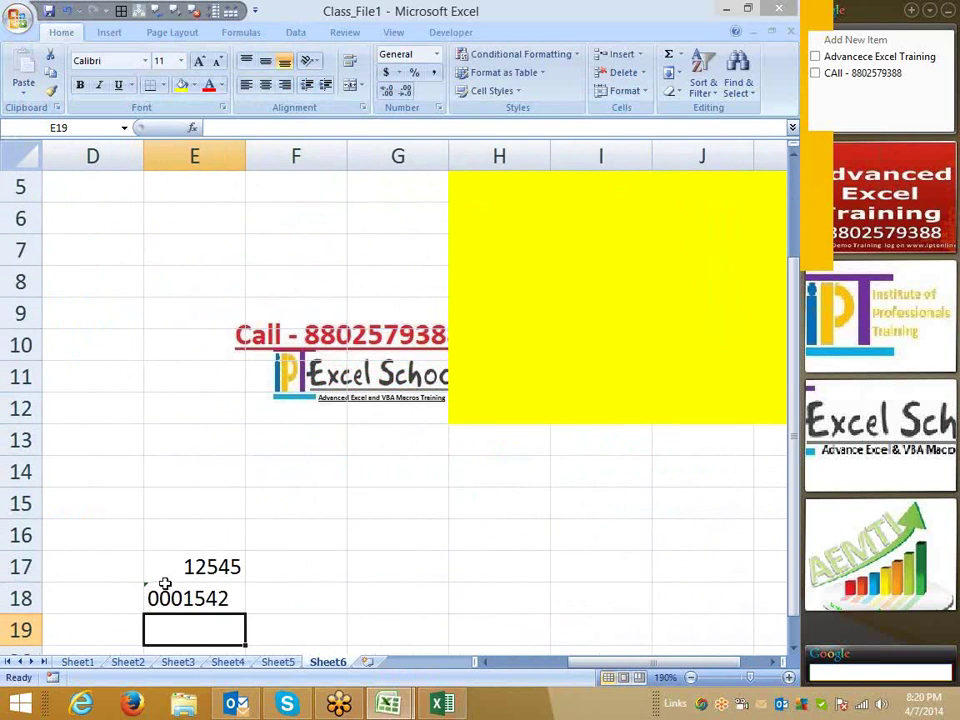
pyautogui.keyDown('ctrl'); pyautogui.scroll(-2, 169, 574); pyautogui.keyUp('ctrl')
pyautogui.keyDown('ctrl'); pyautogui.scroll(-4, 170, 573); pyautogui.keyUp('ctrl')
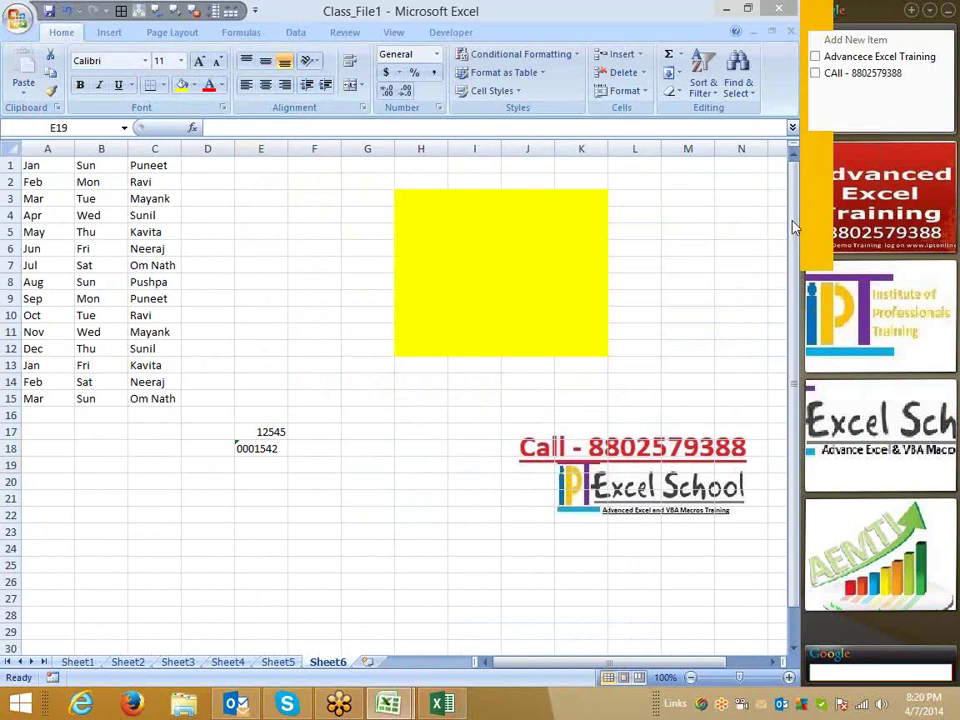
# Circle the E17 and E18 entries with the on-screen annotation pen.
pyautogui.rightClick(735, 257)
pyautogui.click(728, 252)
pyautogui.moveTo(222, 416)
pyautogui.mouseDown()
pyautogui.moveTo(230, 428)
pyautogui.moveTo(240, 420)
pyautogui.mouseUp()
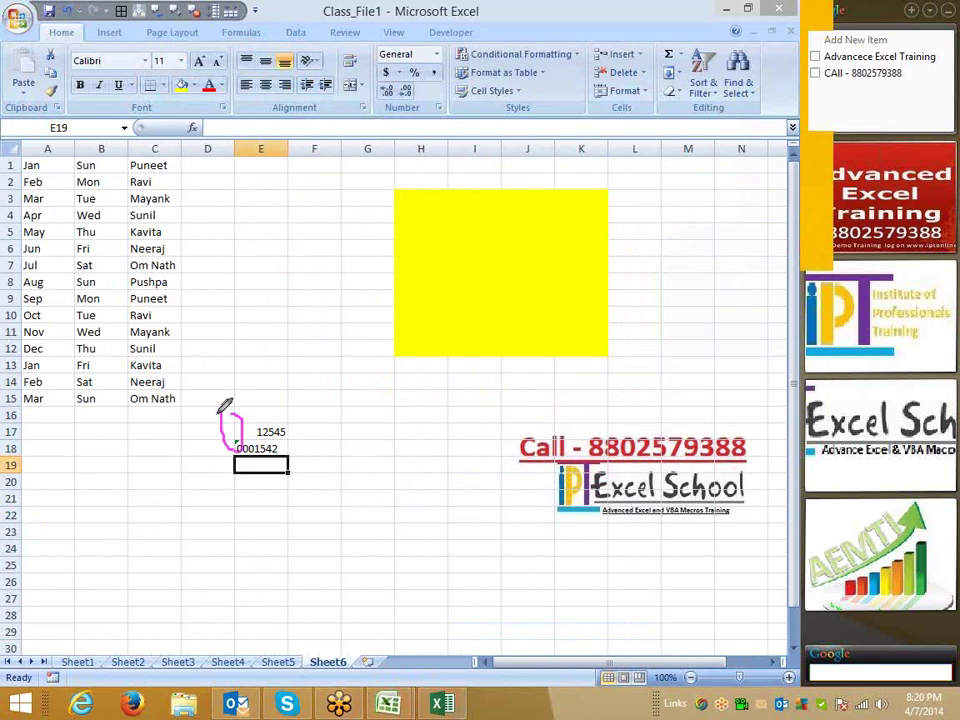
pyautogui.rightClick(349, 394)
pyautogui.click(410, 420)
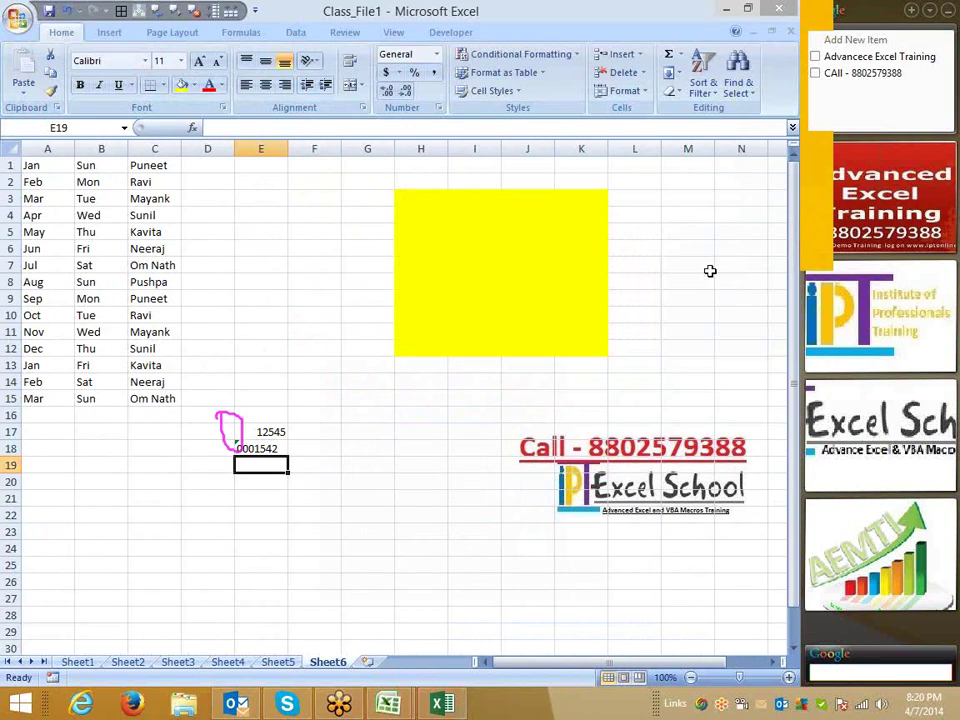
# Set E18's number-stored-as-text warning to Ignore Error, then select E22, E18 and E11.
pyautogui.click(258, 447)
pyautogui.click(214, 448)
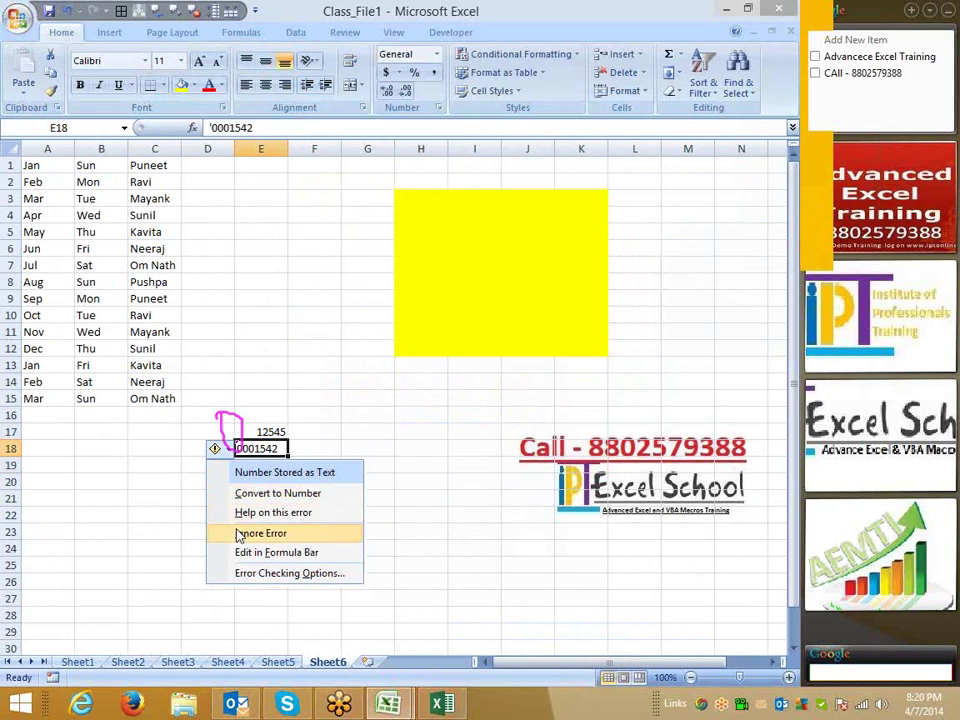
pyautogui.click(259, 529)
pyautogui.click(265, 515)
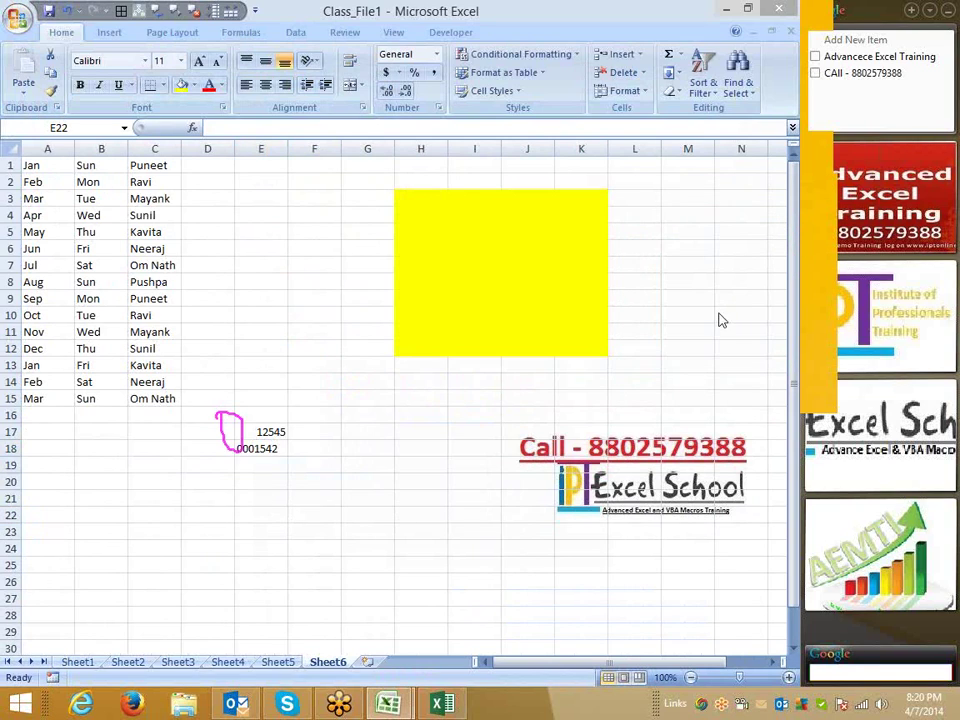
pyautogui.click(244, 447)
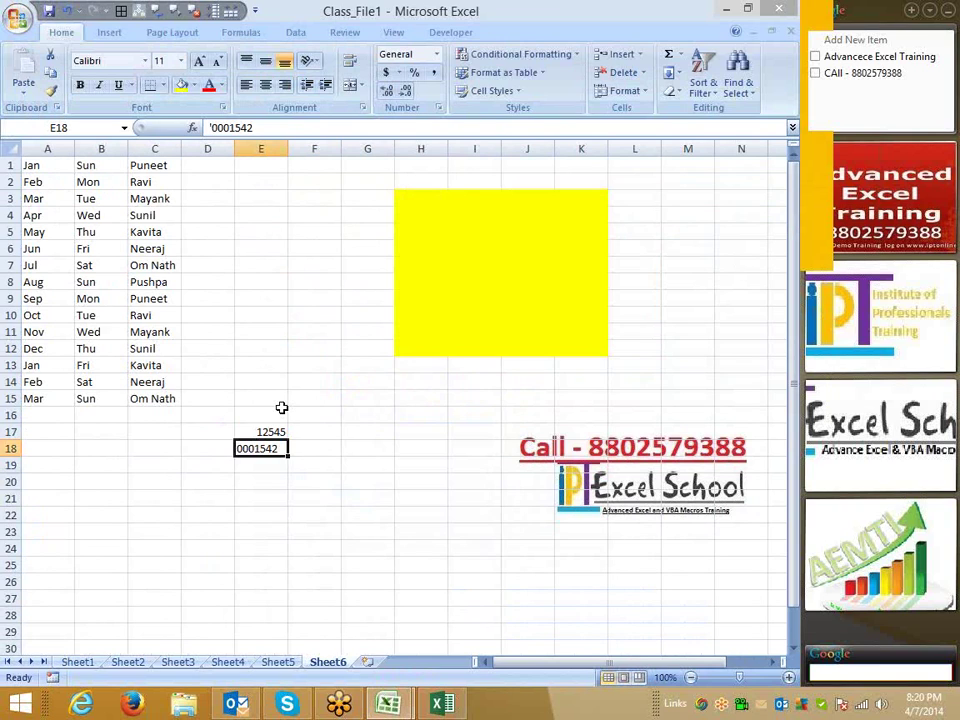
pyautogui.click(253, 330)
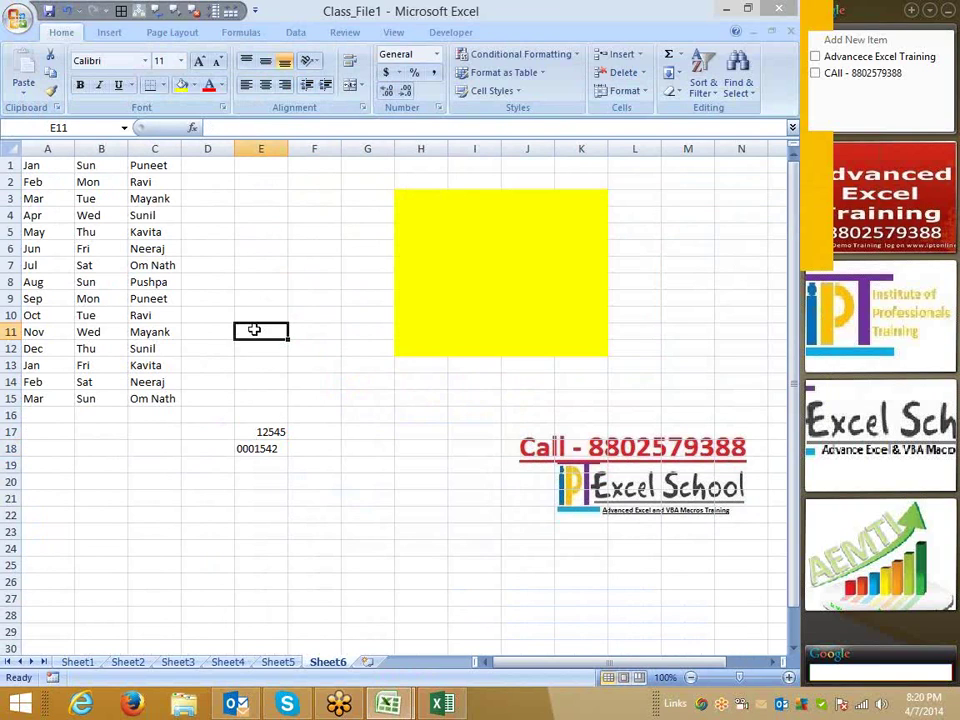
# In Excel Options, view the Formulas error-indicator colours unchanged, then go to Proofing.
pyautogui.click(20, 14)
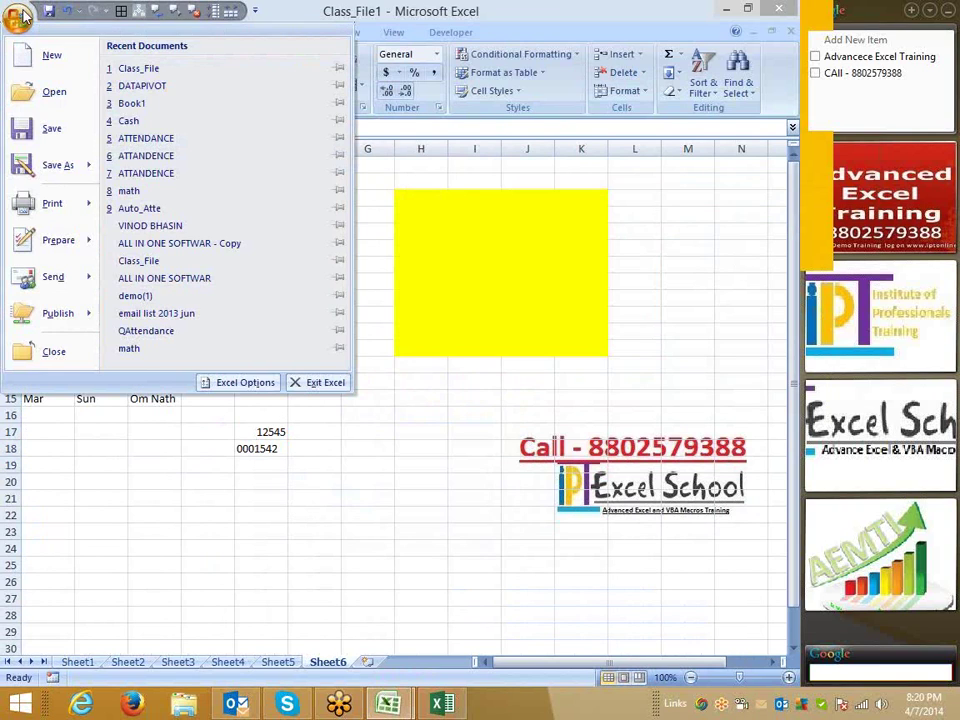
pyautogui.click(236, 385)
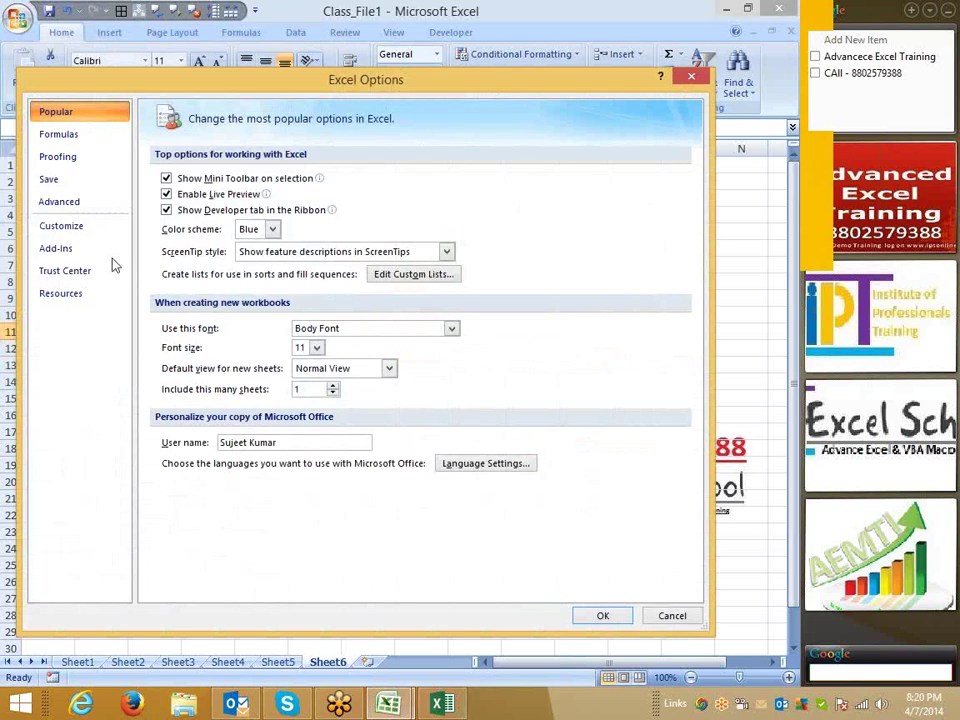
pyautogui.click(88, 137)
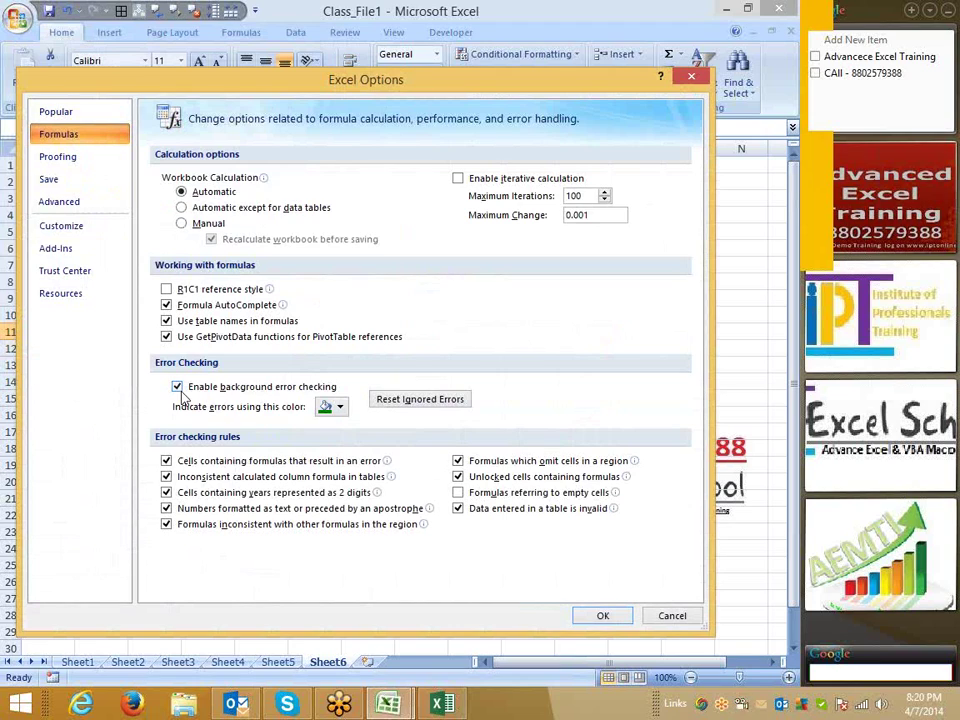
pyautogui.click(340, 408)
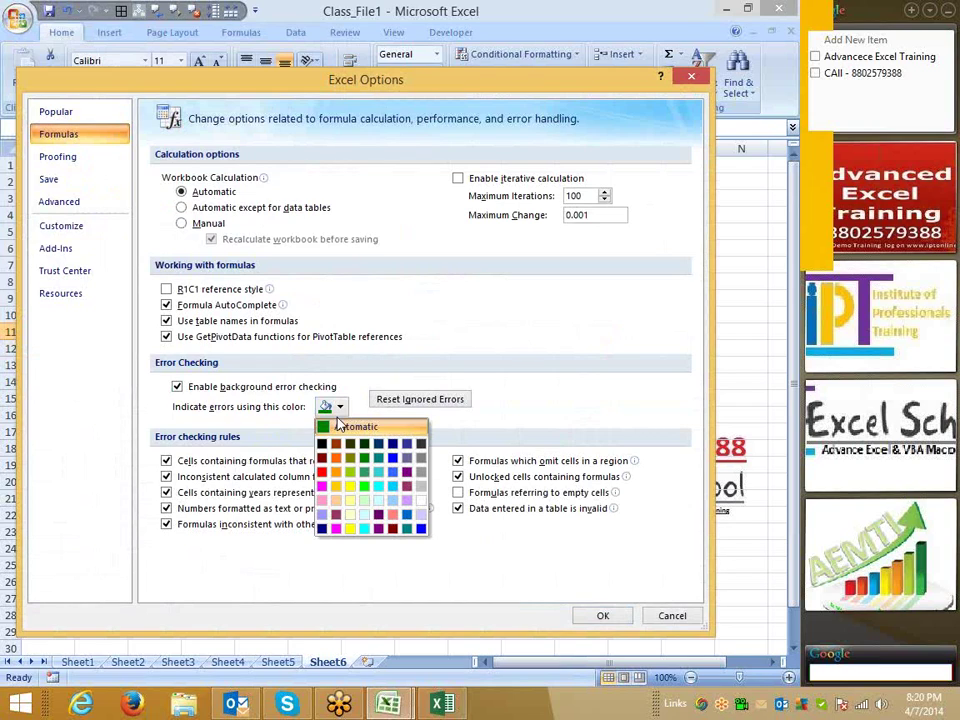
pyautogui.click(537, 379)
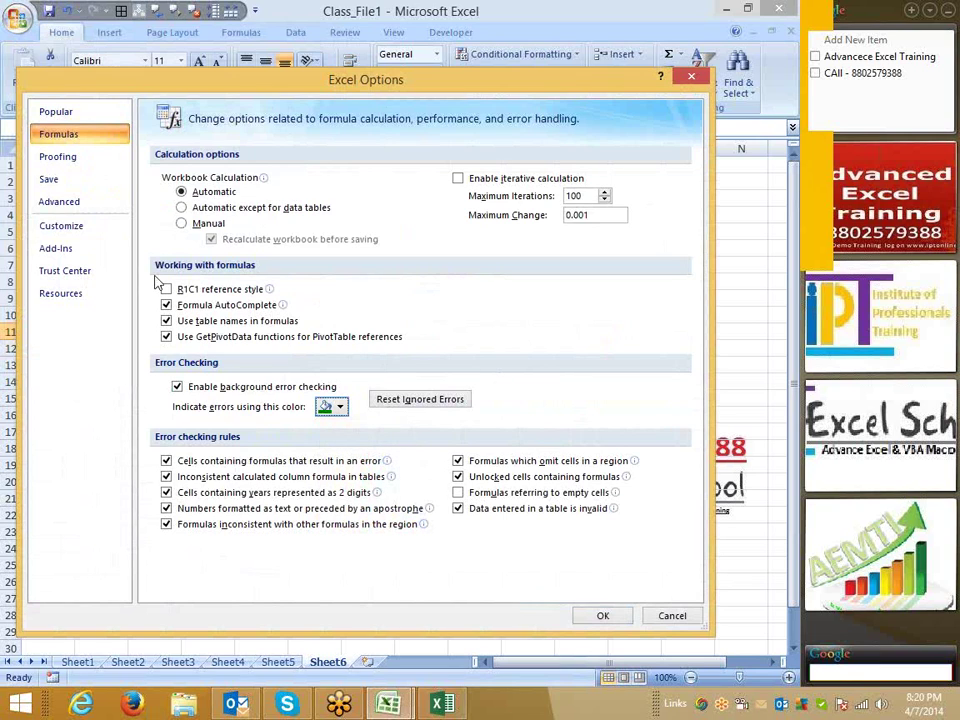
pyautogui.click(60, 157)
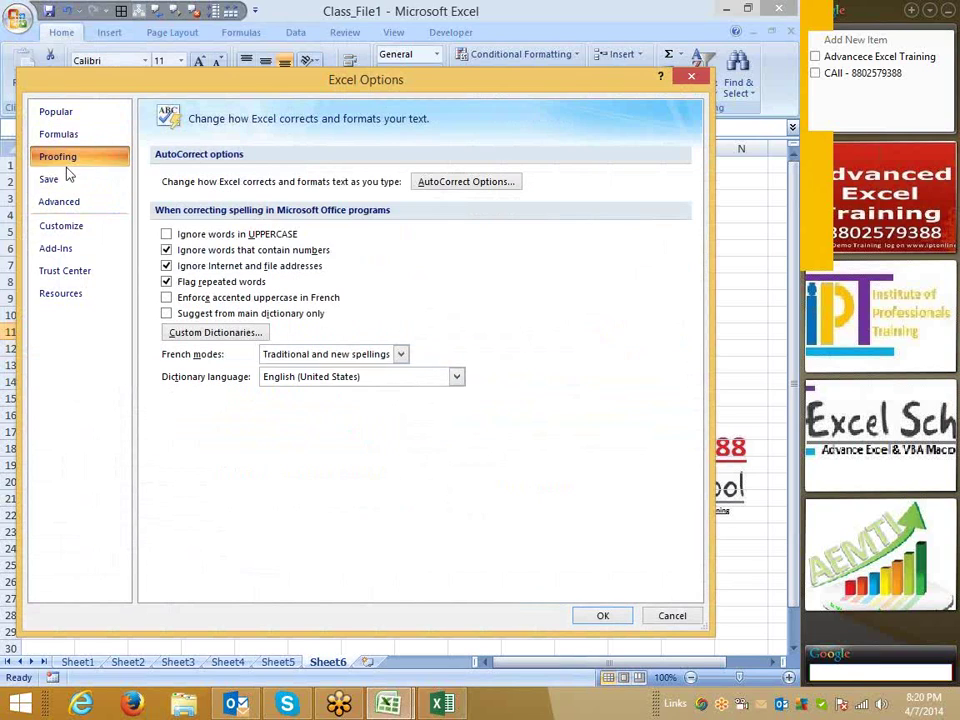
# Find the ds → Daily Sales Report AutoCorrect entry, view AutoFormat As You Type, then cancel both dialogs.
pyautogui.click(444, 185)
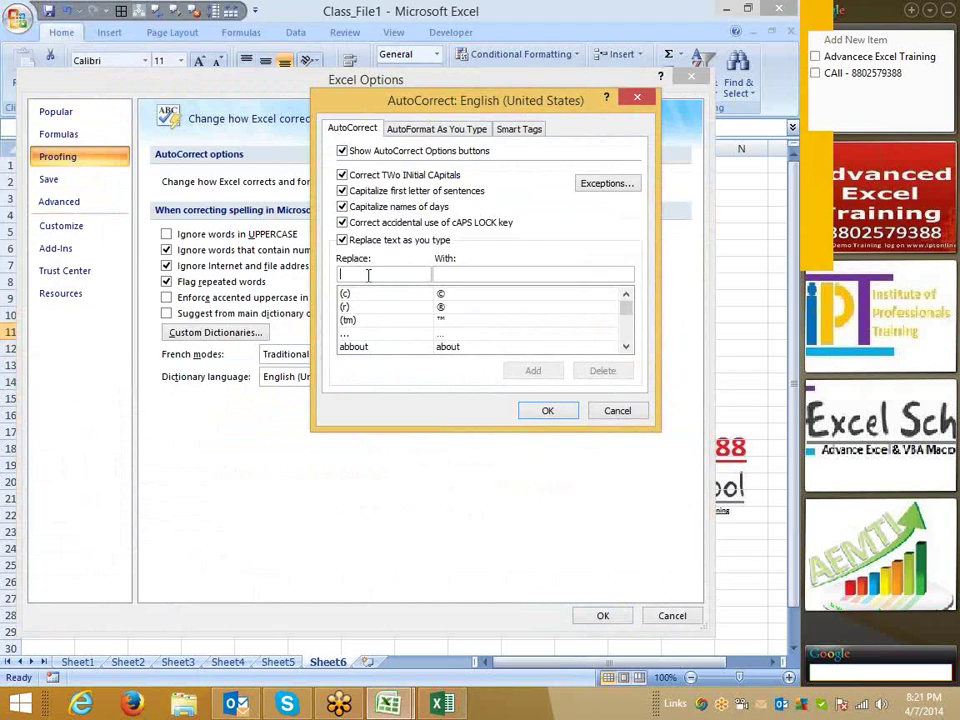
pyautogui.write('ds')
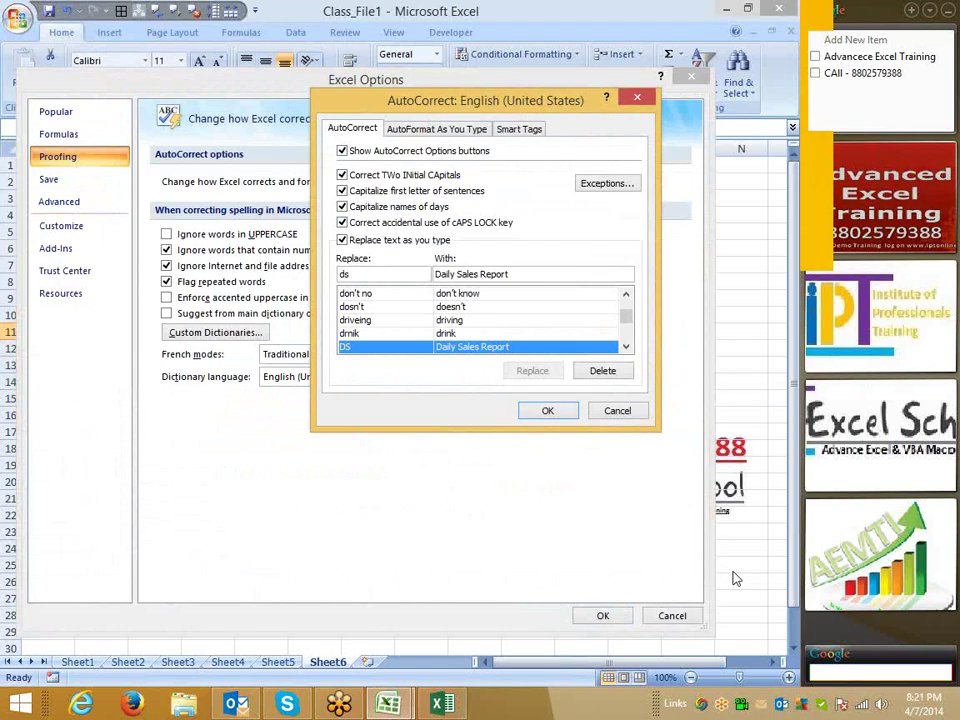
pyautogui.doubleClick(361, 270)
pyautogui.press('BackSpace')
pyautogui.moveTo(523, 274); pyautogui.dragTo(436, 280)
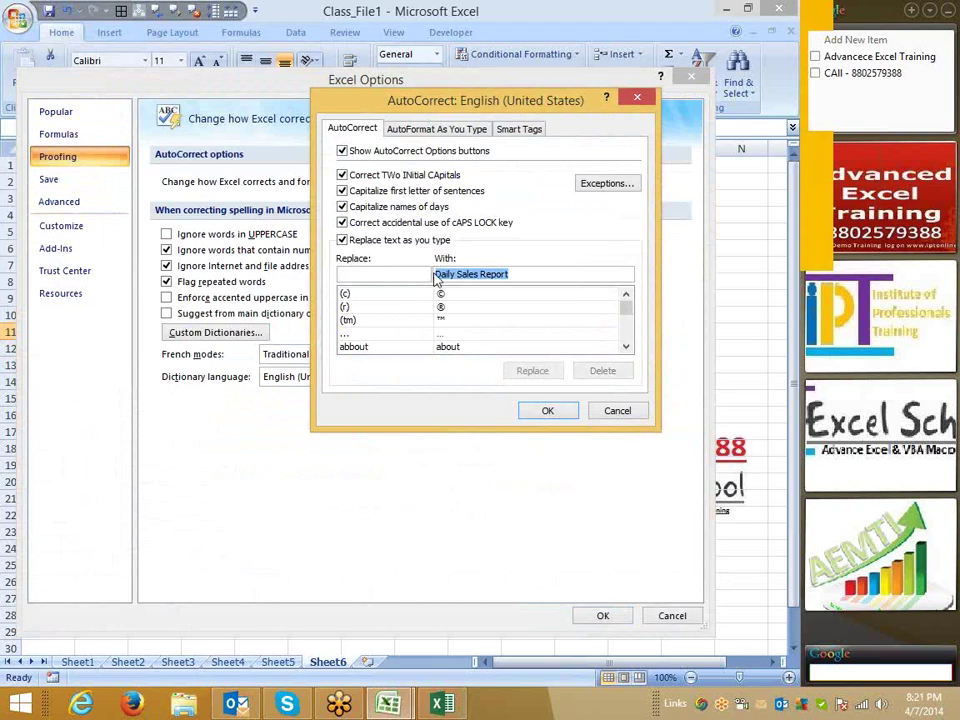
pyautogui.press('BackSpace')
pyautogui.click(430, 133)
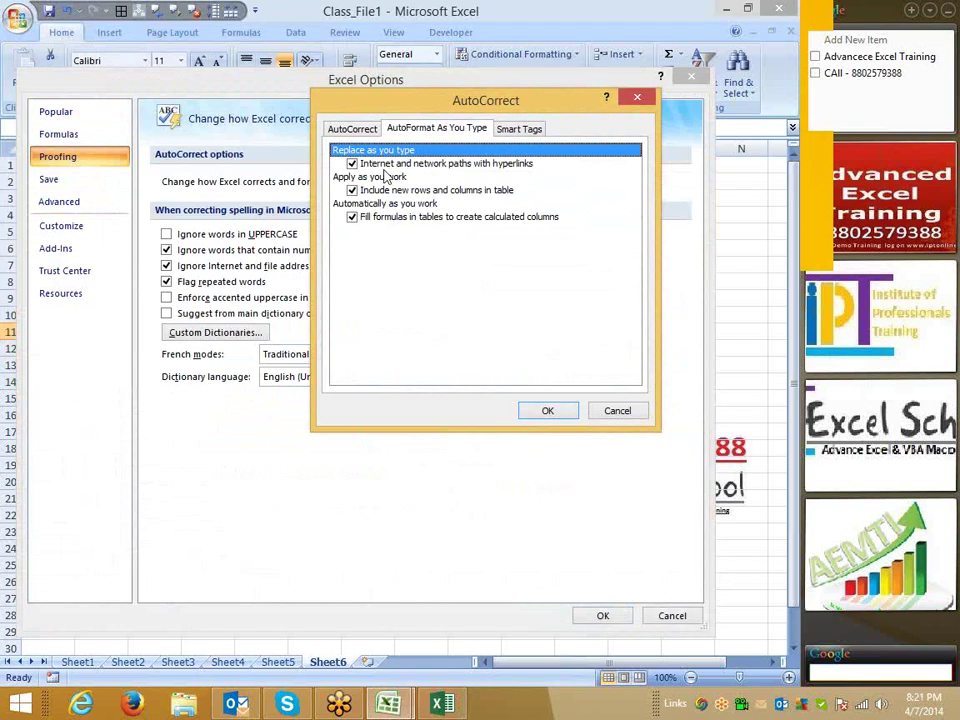
pyautogui.click(618, 411)
pyautogui.click(694, 616)
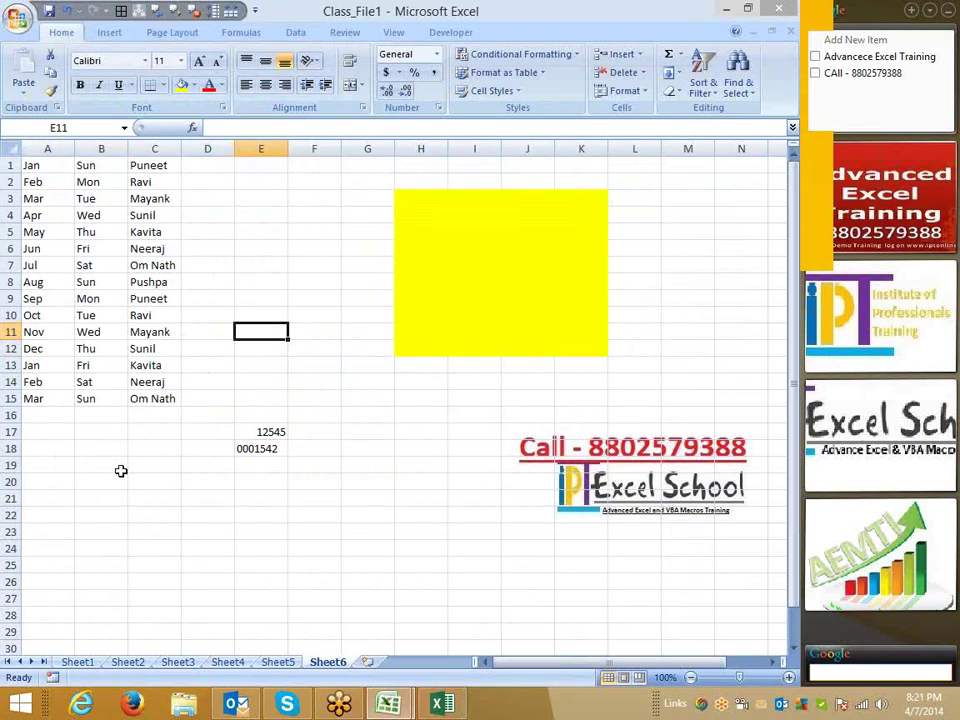
pyautogui.click(118, 470)
pyautogui.click(117, 474)
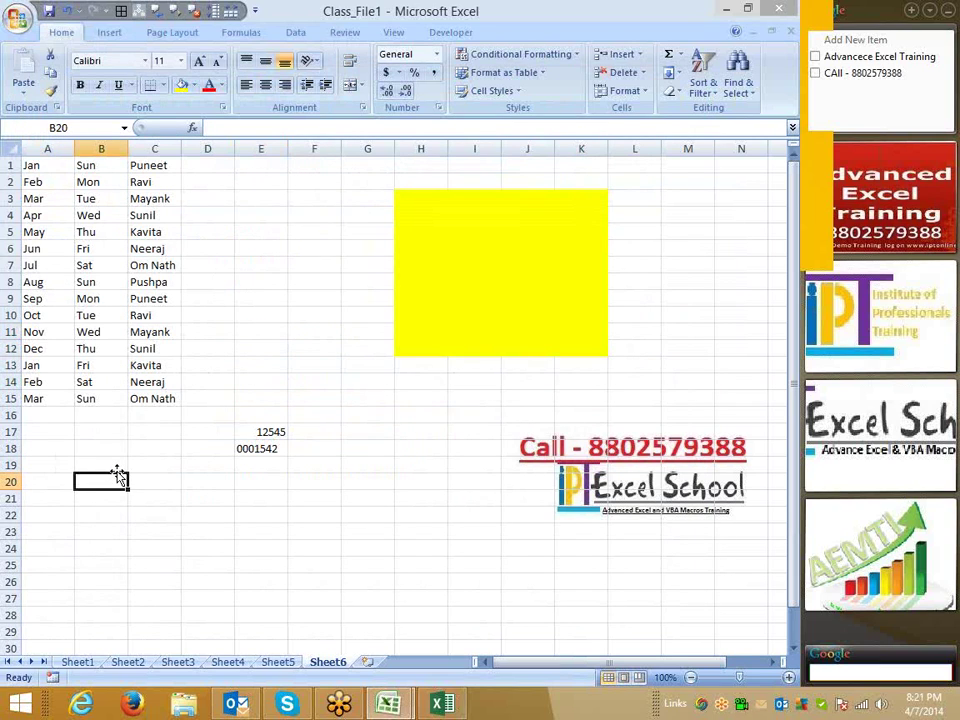
pyautogui.write('www.g')
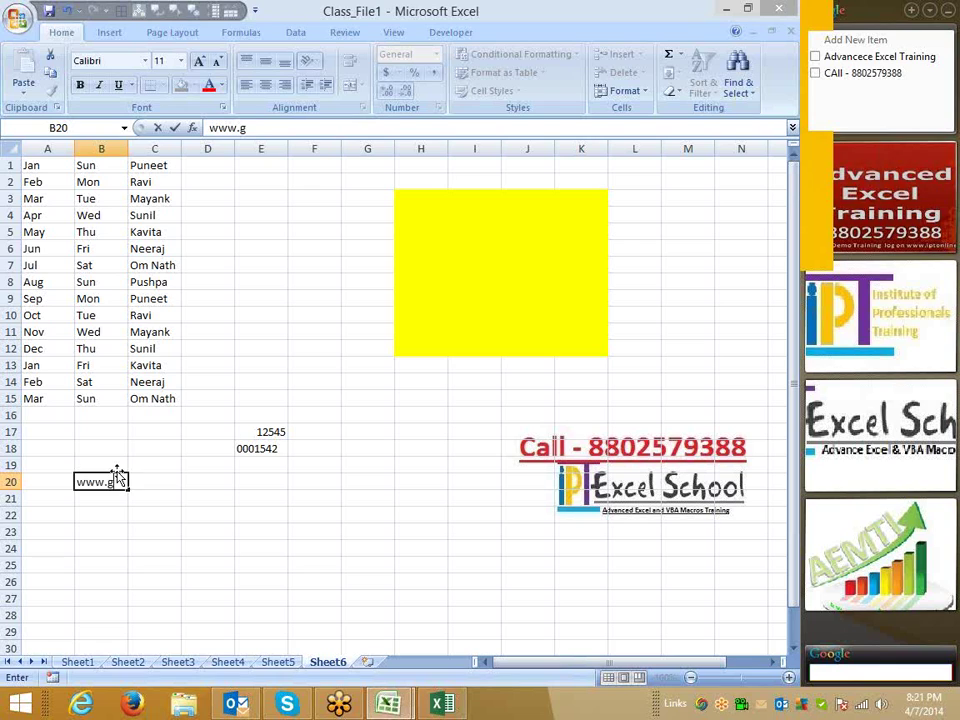
pyautogui.write('oogle.')
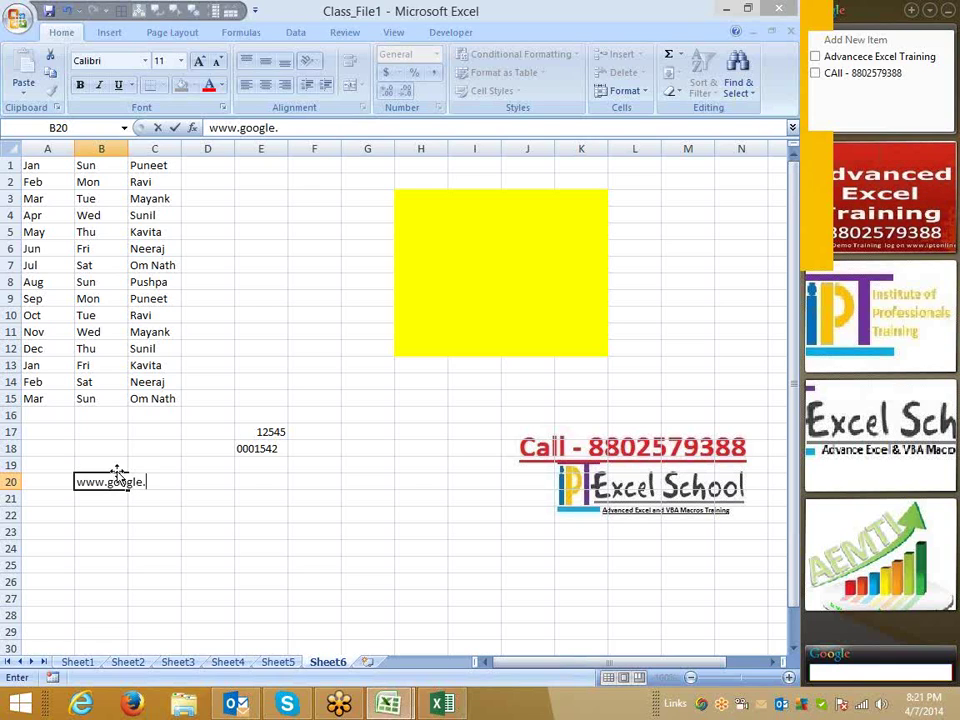
pyautogui.write('com')
pyautogui.press('Return')
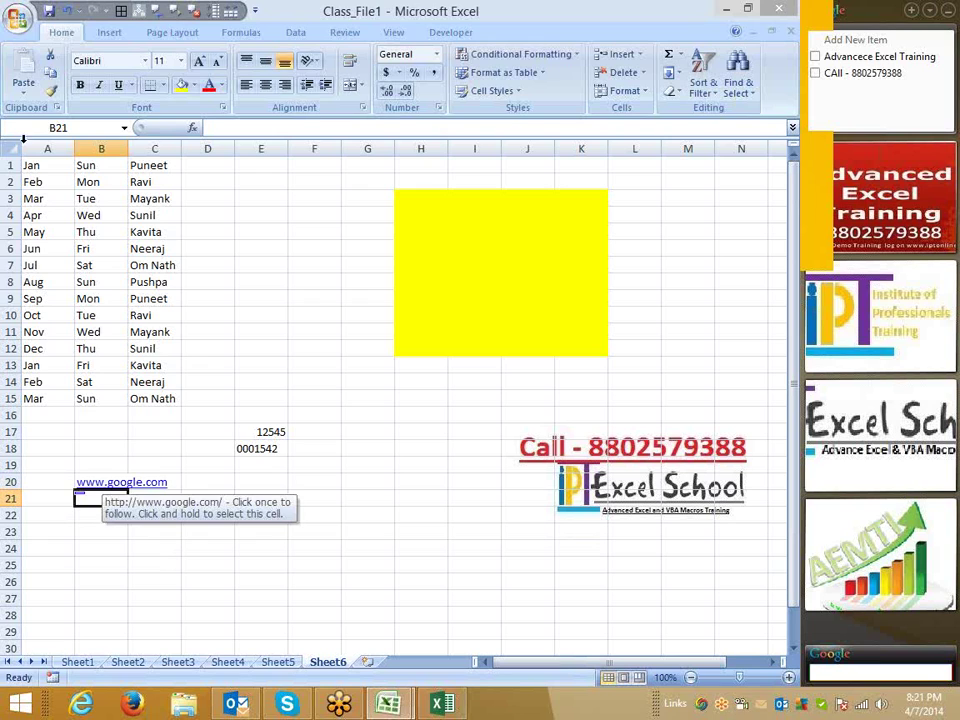
# Untick Internet and network paths with hyperlinks under AutoCorrect's AutoFormat As You Type.
pyautogui.click(17, 17)
pyautogui.click(246, 384)
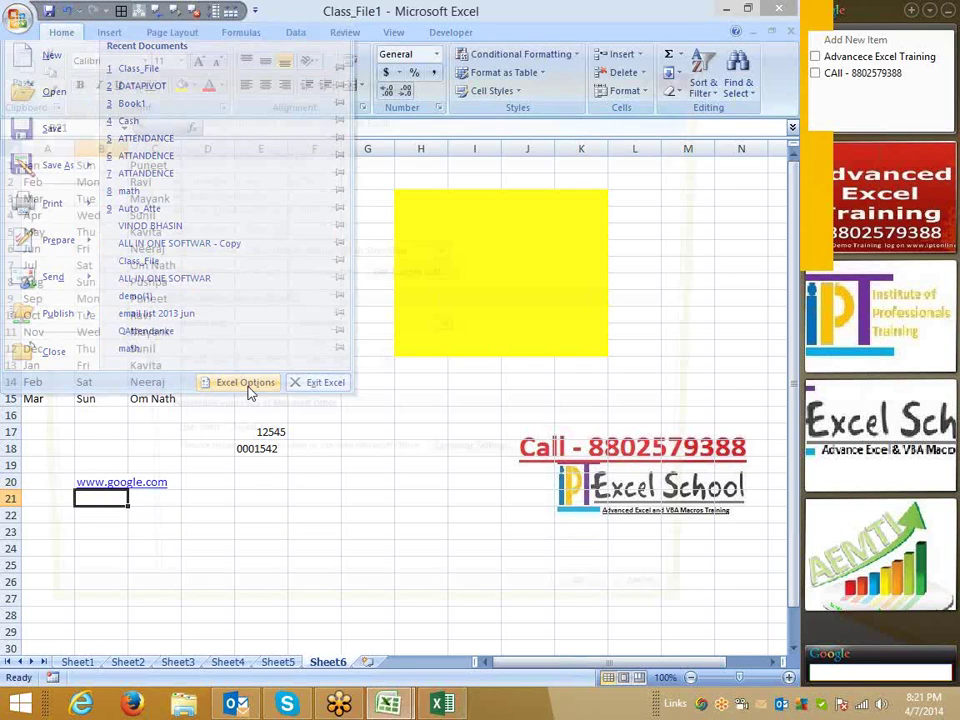
pyautogui.click(85, 160)
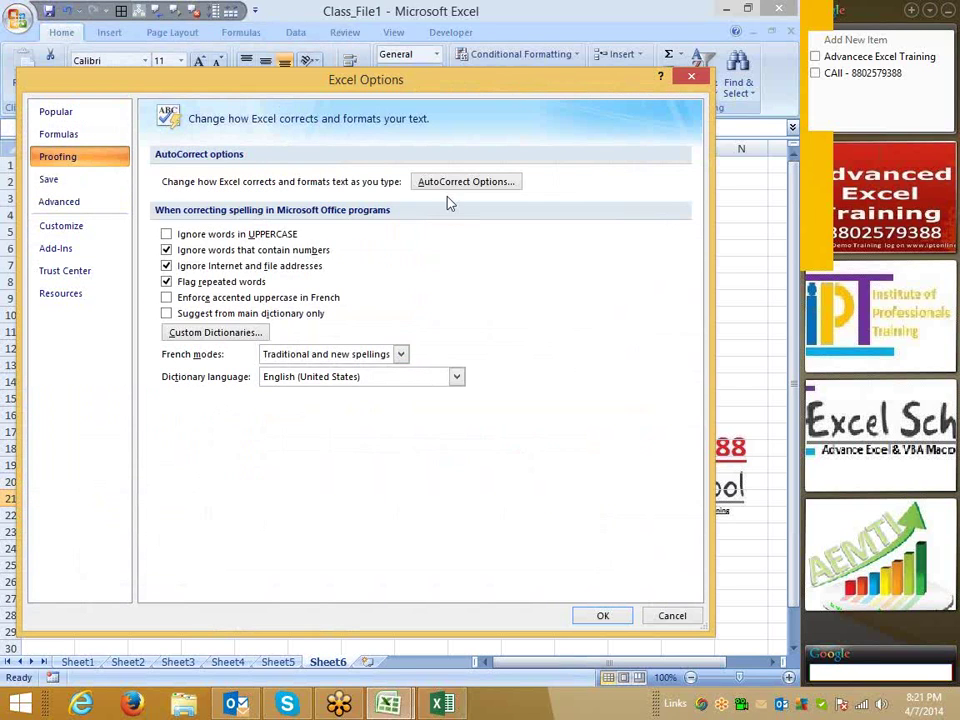
pyautogui.click(444, 183)
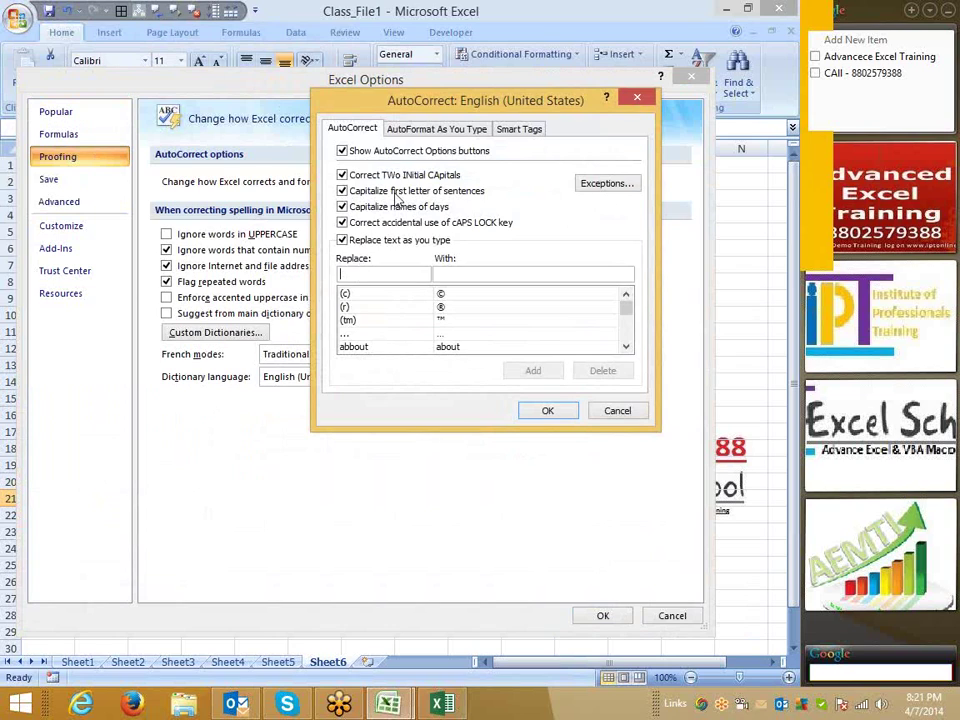
pyautogui.click(432, 131)
pyautogui.click(360, 164)
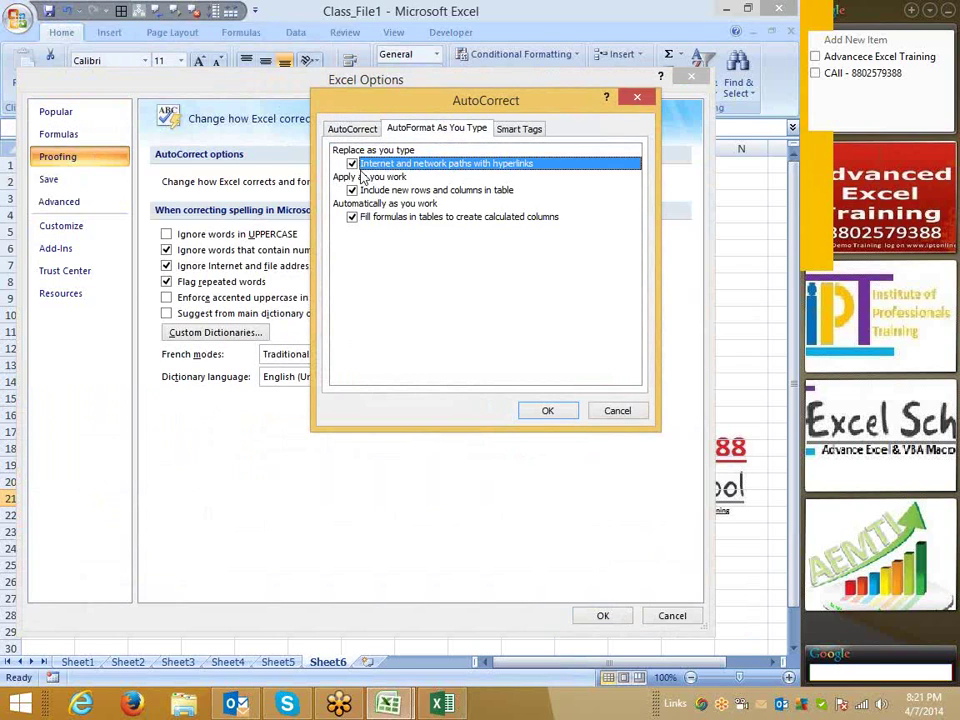
pyautogui.click(547, 411)
# Tick Ignore words in UPPERCASE, apply the options, and enter an e-mail address in D22.
pyautogui.click(166, 234)
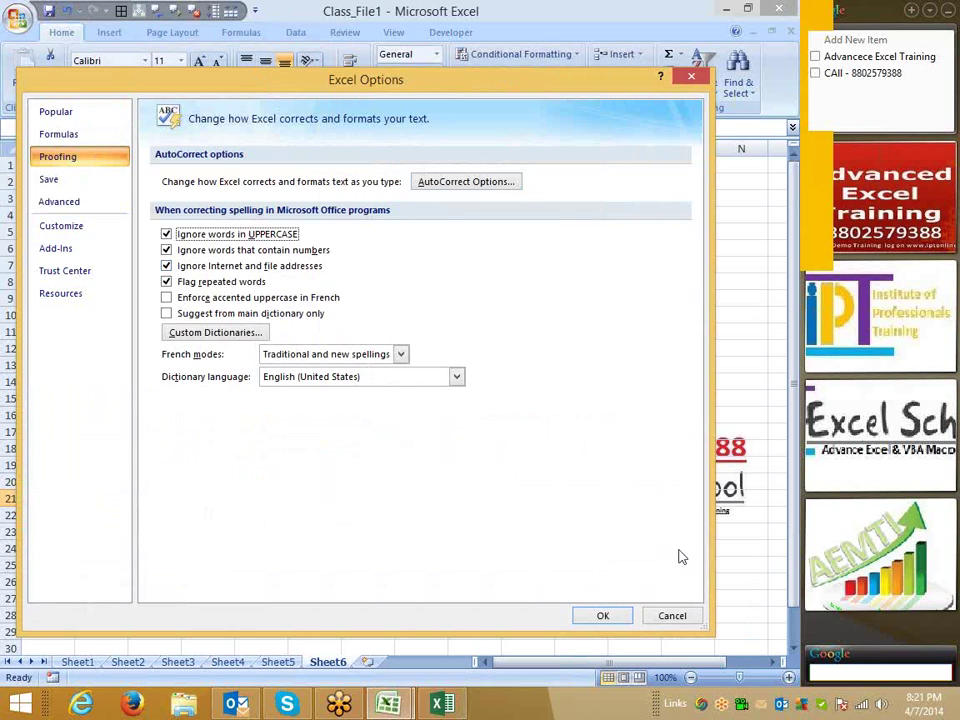
pyautogui.click(602, 615)
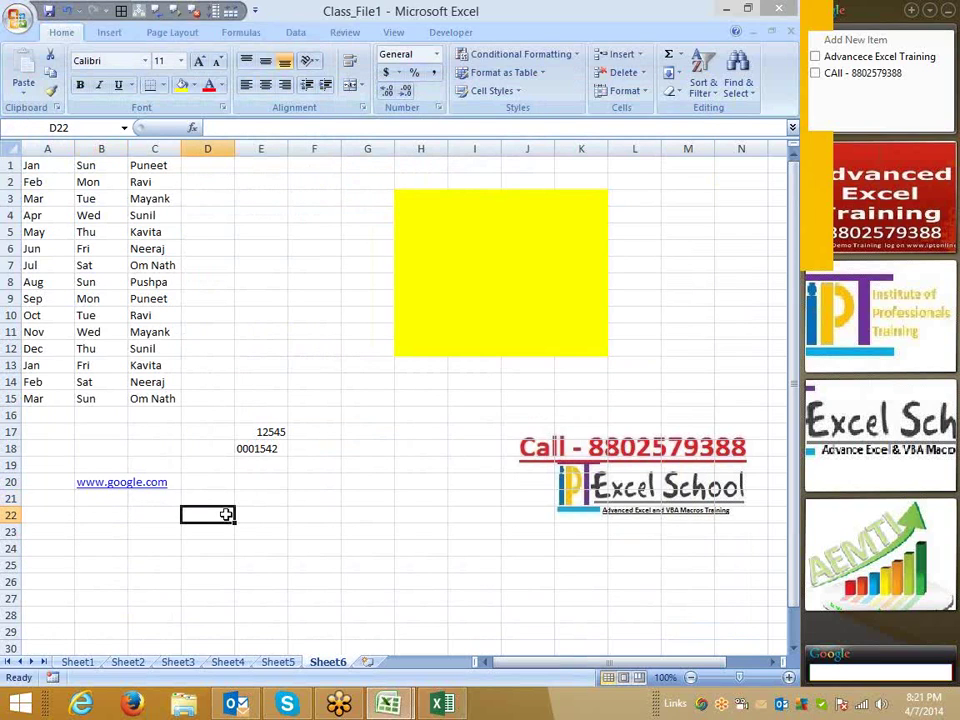
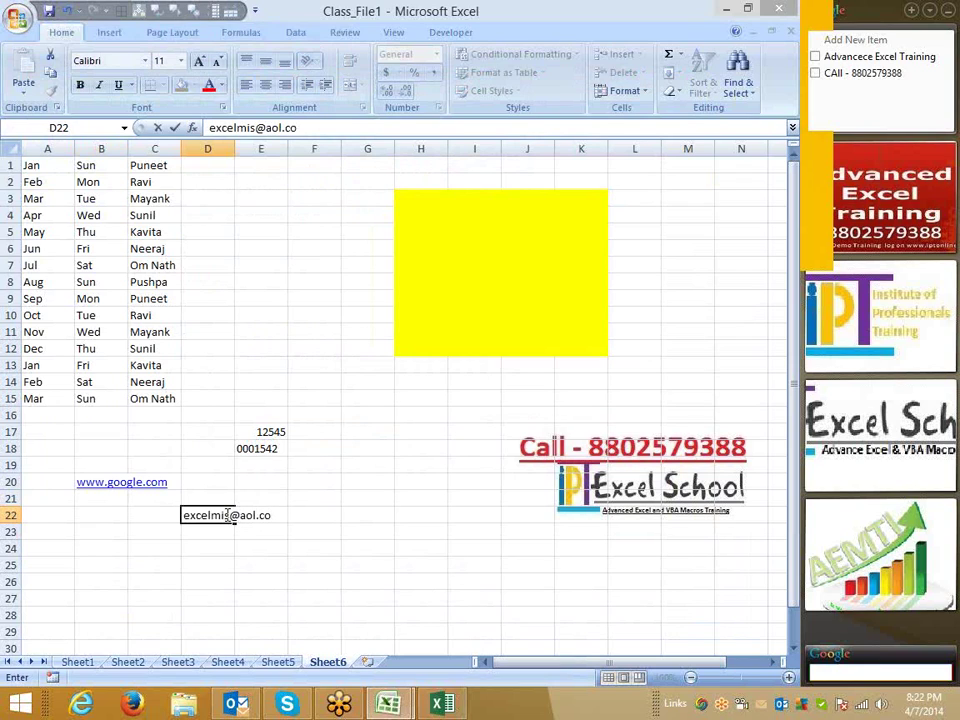
pyautogui.press('Return')
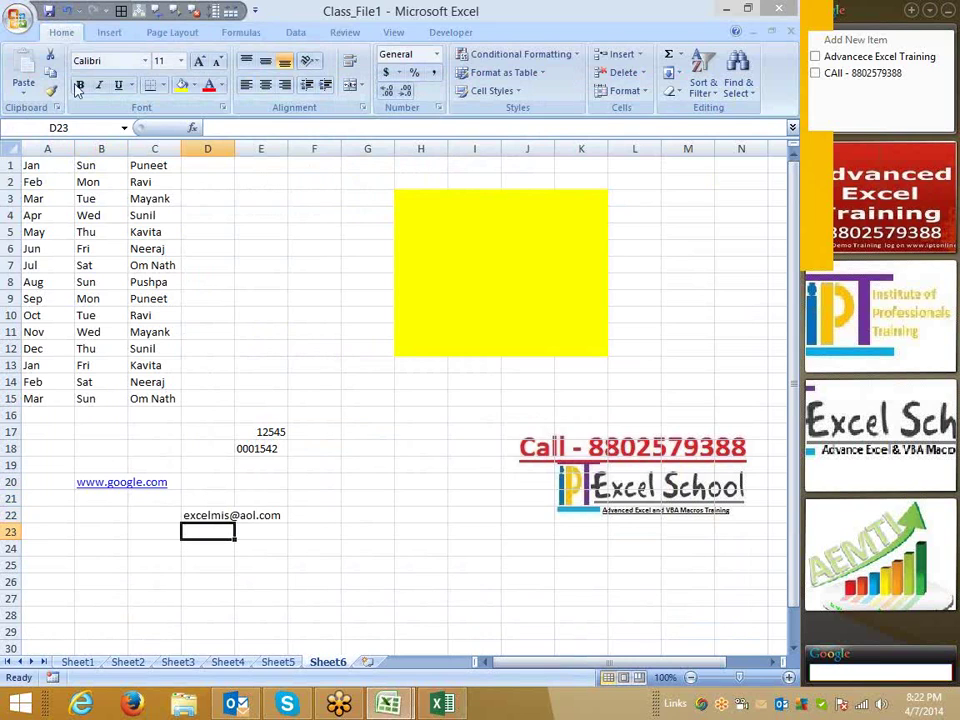
# Reopen Excel Options and cancel without changes.
pyautogui.click(16, 17)
pyautogui.click(245, 384)
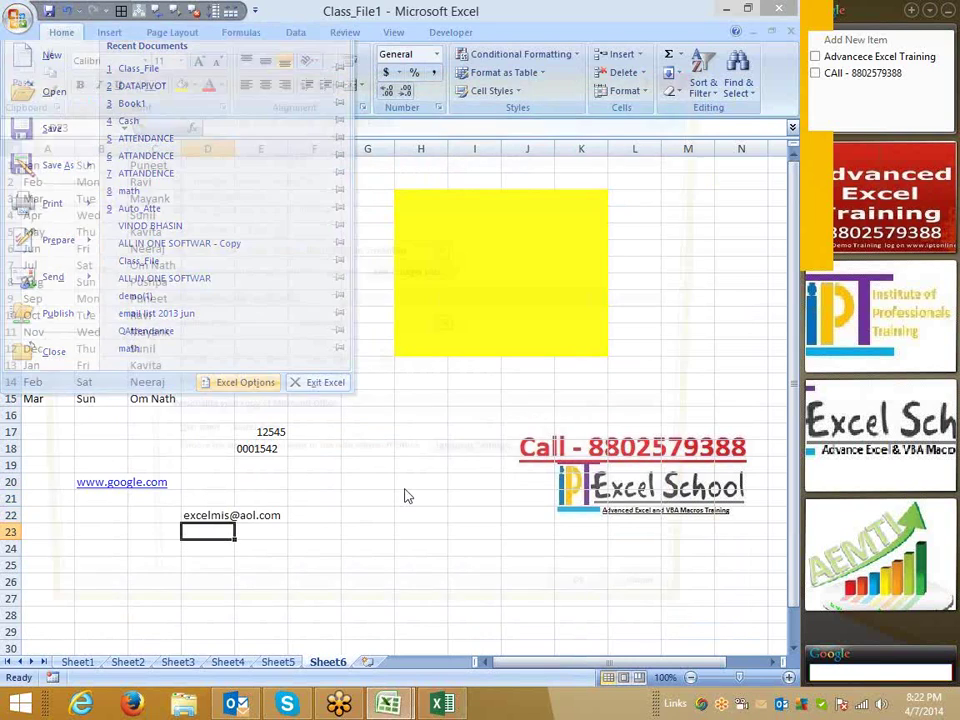
pyautogui.click(675, 616)
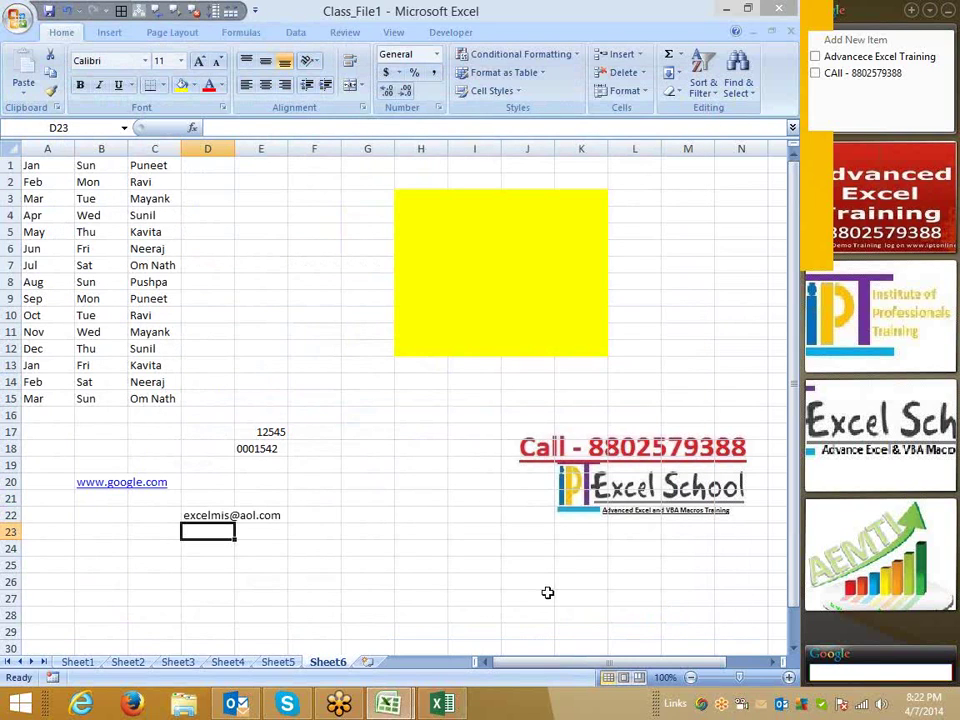
# Enter Boook in C24, correcting the initial typo.
pyautogui.scroll(-2, 150, 458)
pyautogui.click(145, 446)
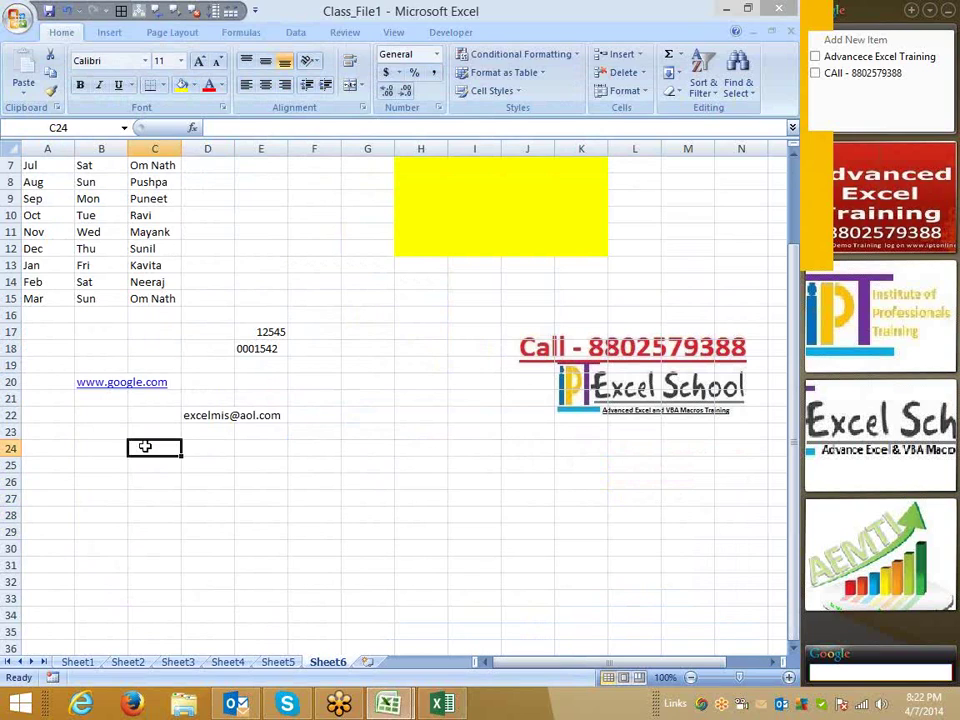
pyautogui.write('Boobk')
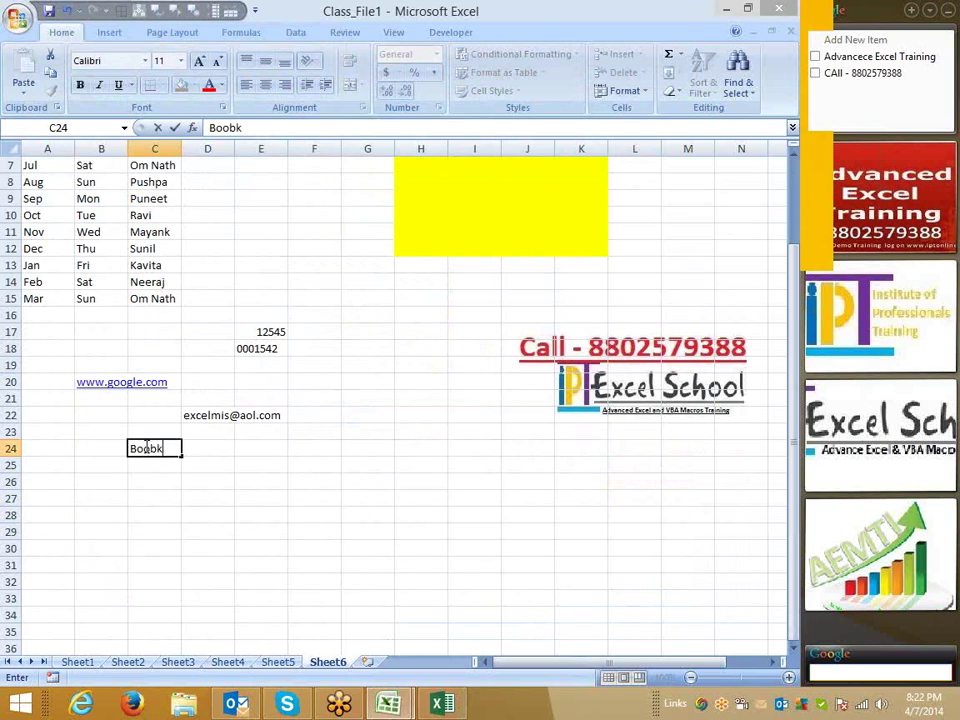
pyautogui.press('BackSpace')
pyautogui.click(144, 449)
pyautogui.write('o')
pyautogui.click(210, 453)
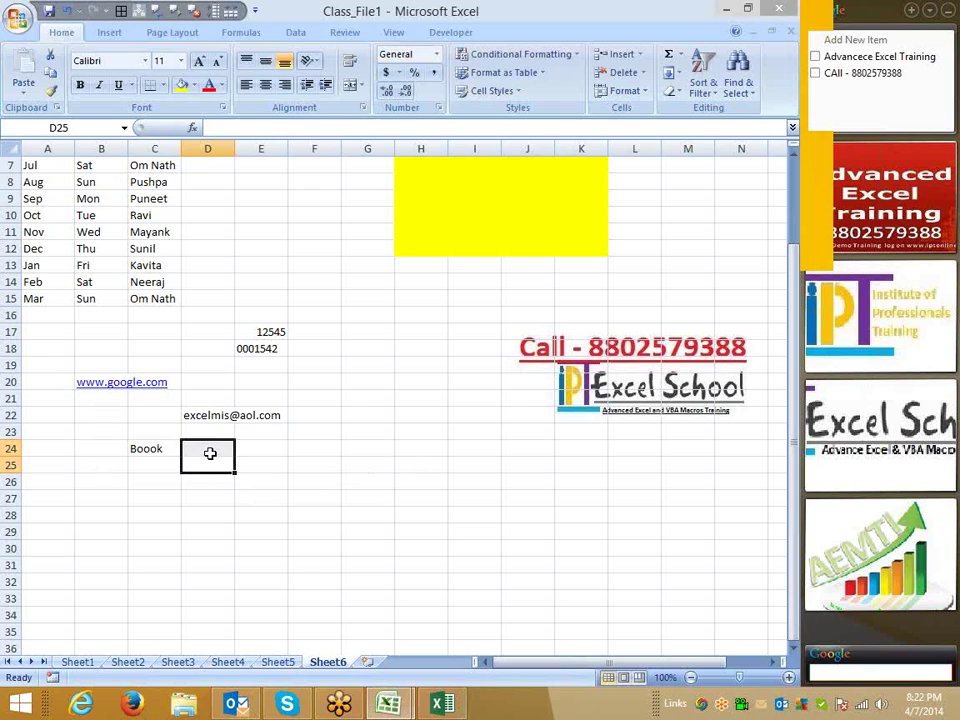
pyautogui.click(210, 452)
pyautogui.click(213, 462)
# Enter BOOOK in D24, deleting the extra O.
pyautogui.click(210, 452)
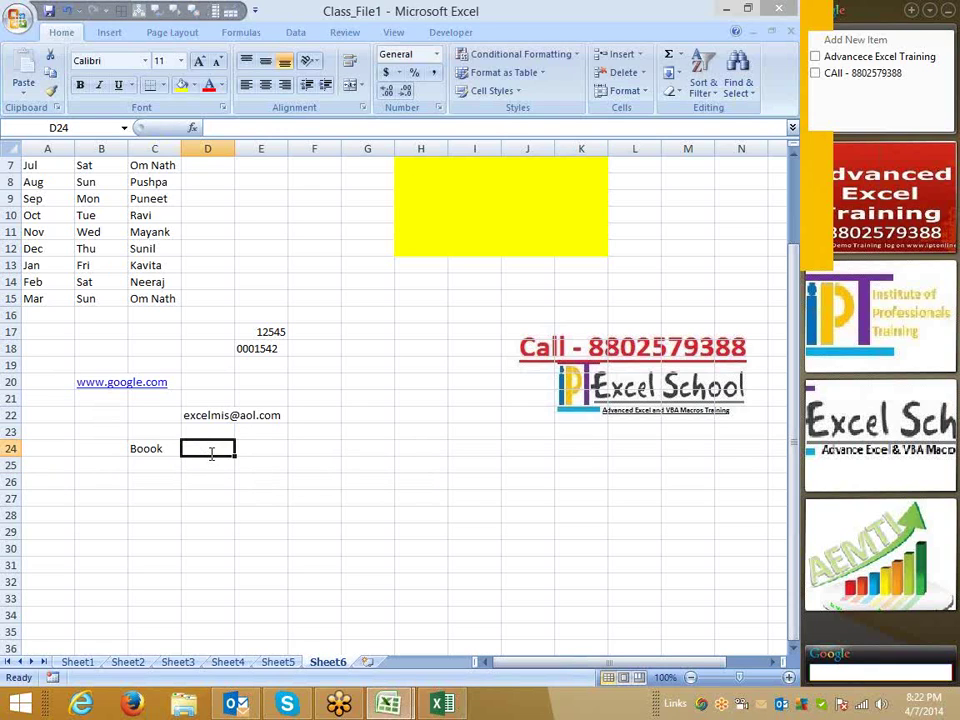
pyautogui.write('BOOOO')
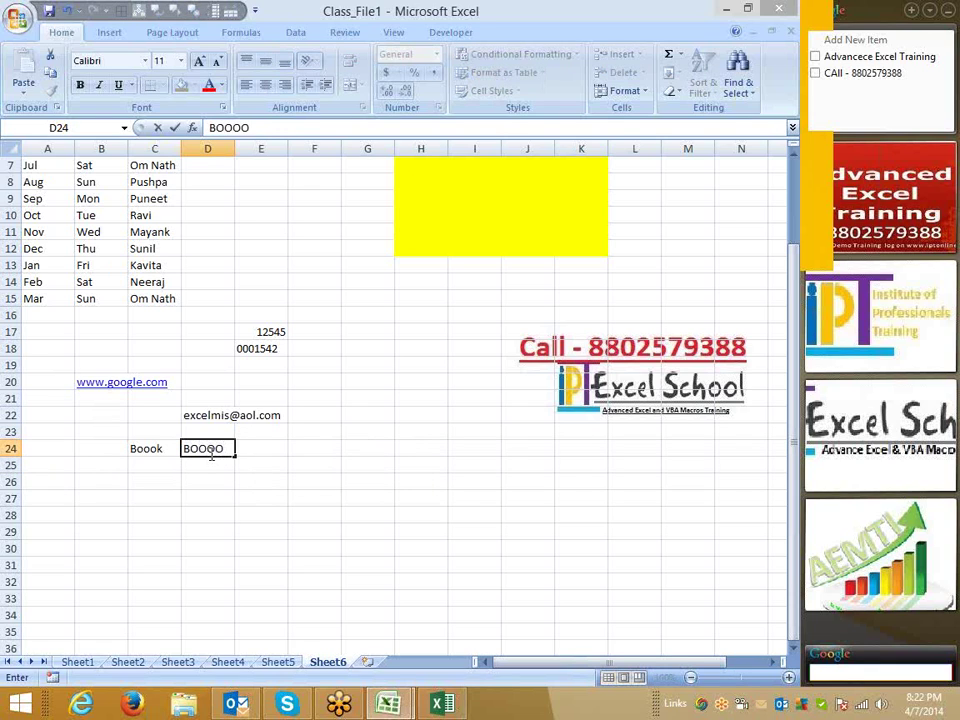
pyautogui.write('K')
pyautogui.press('Return')
pyautogui.doubleClick(213, 447)
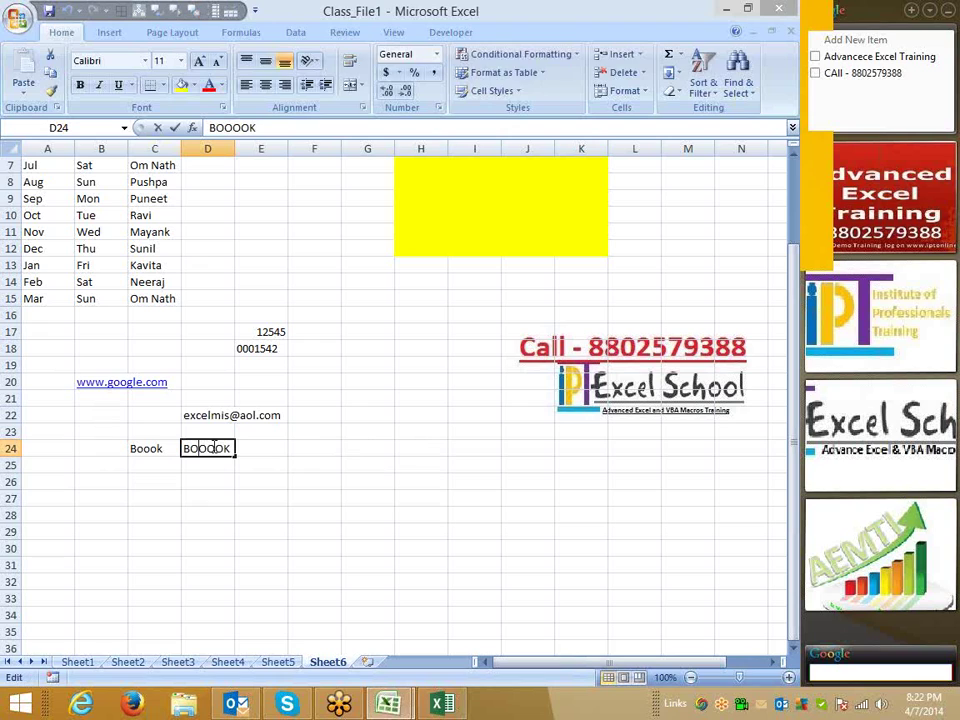
pyautogui.press('BackSpace')
pyautogui.click(242, 463)
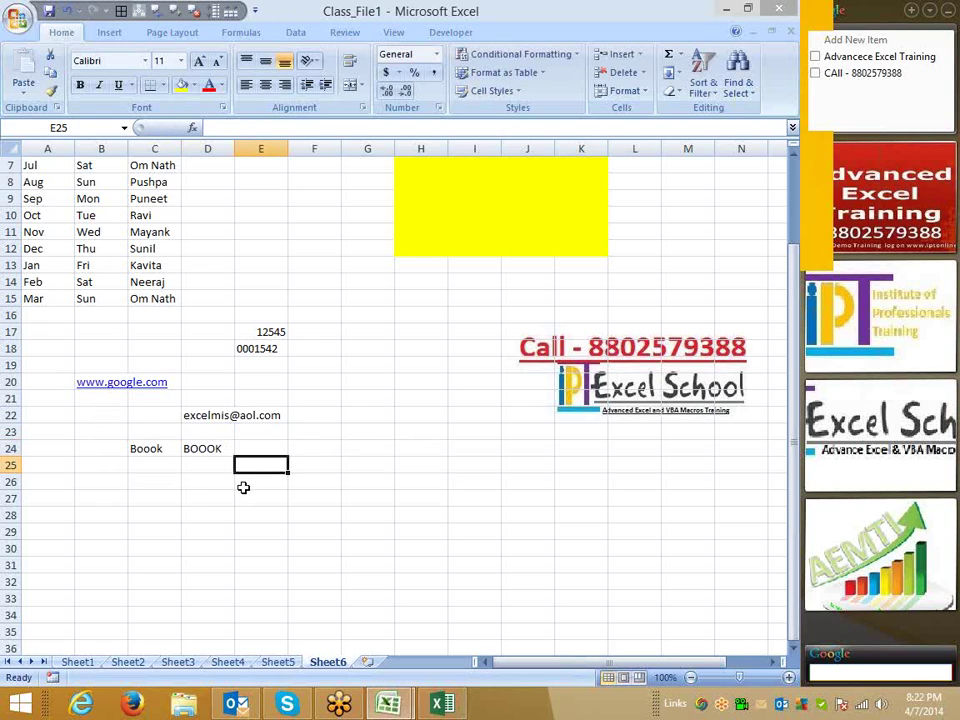
# Spell-check Boook in C24 and close, then spell-check the uppercase BOOOK in D24.
pyautogui.click(172, 447)
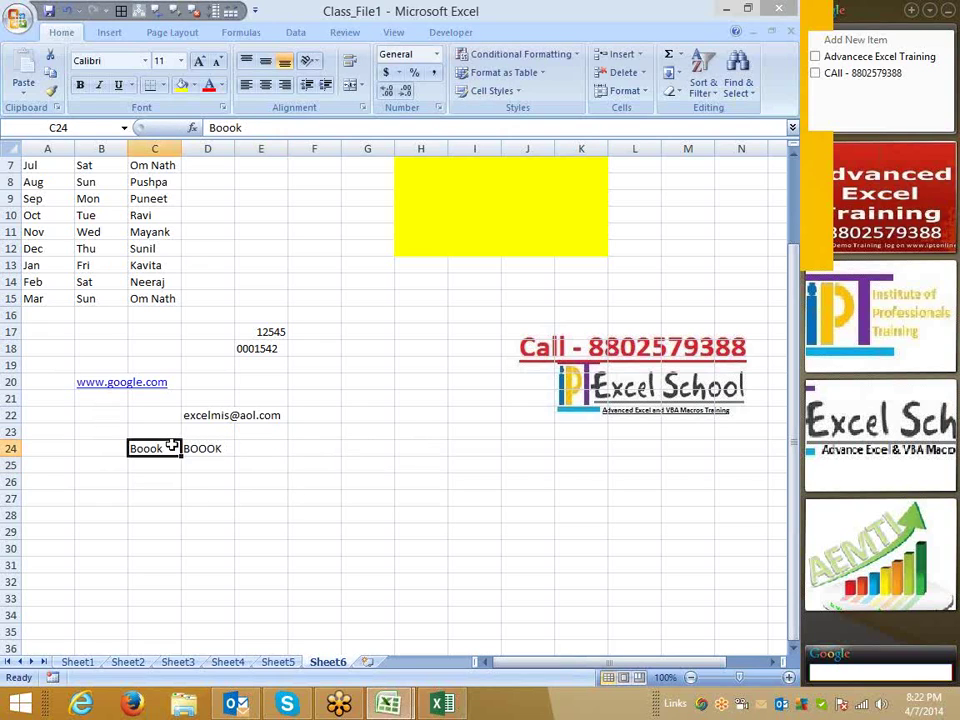
pyautogui.press('F7')
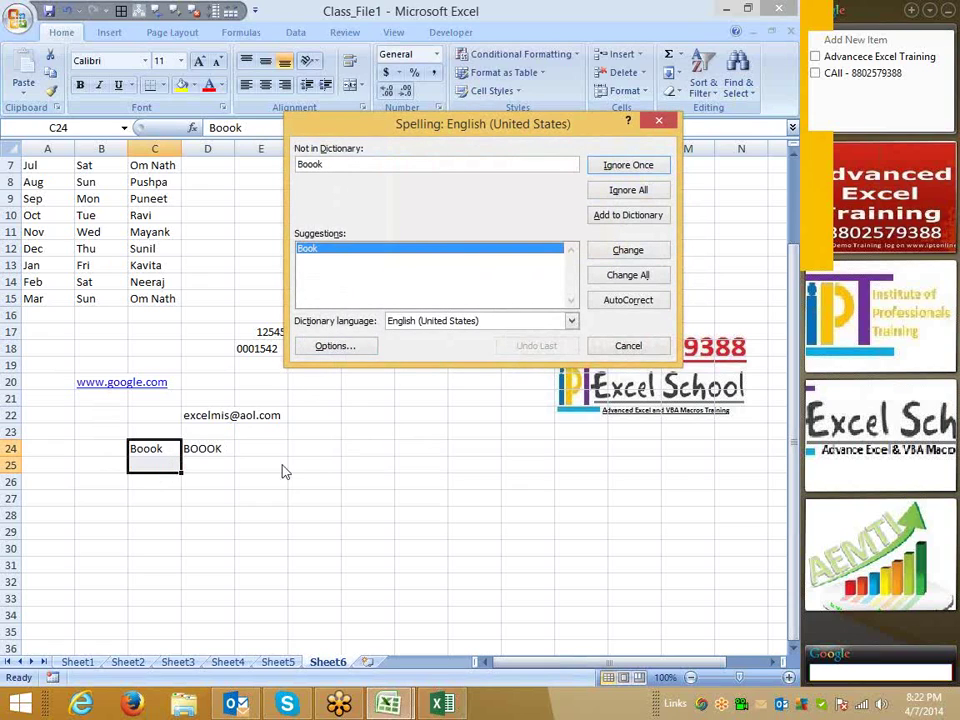
pyautogui.press('Escape')
pyautogui.click(211, 466)
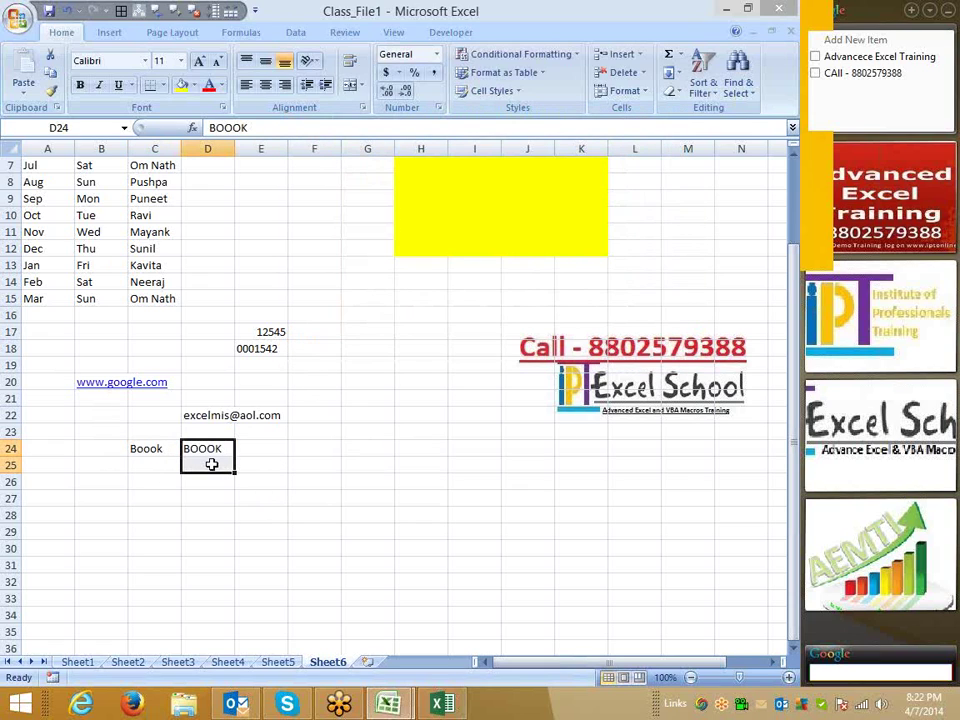
pyautogui.press('F7')
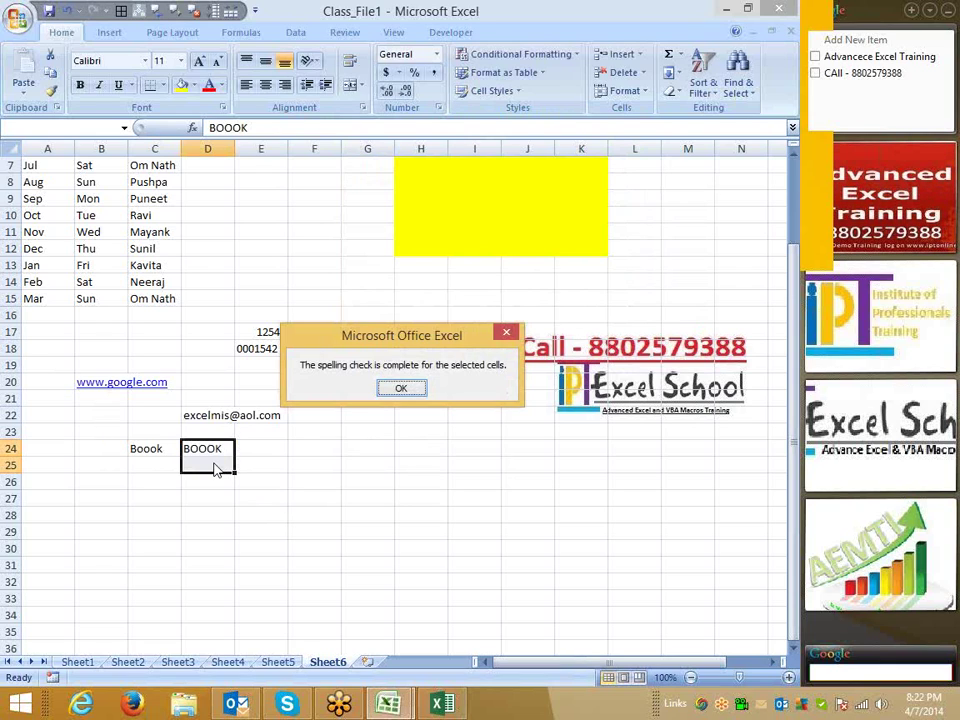
# Turn off 'Ignore words in UPPERCASE' in Excel Options' Proofing settings.
pyautogui.click(397, 388)
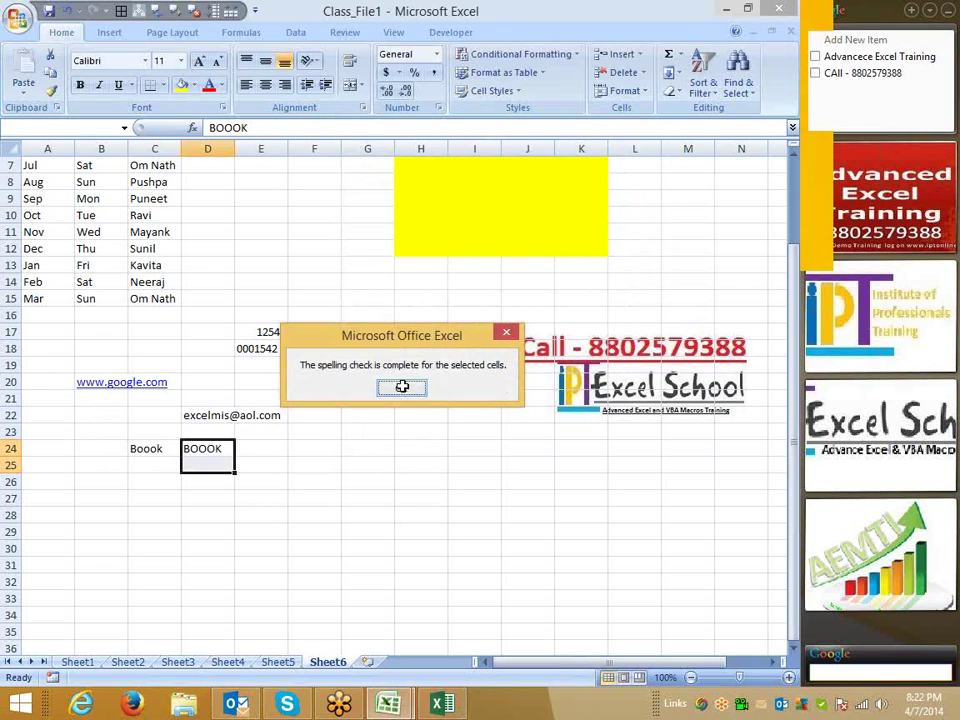
pyautogui.click(18, 30)
pyautogui.click(245, 380)
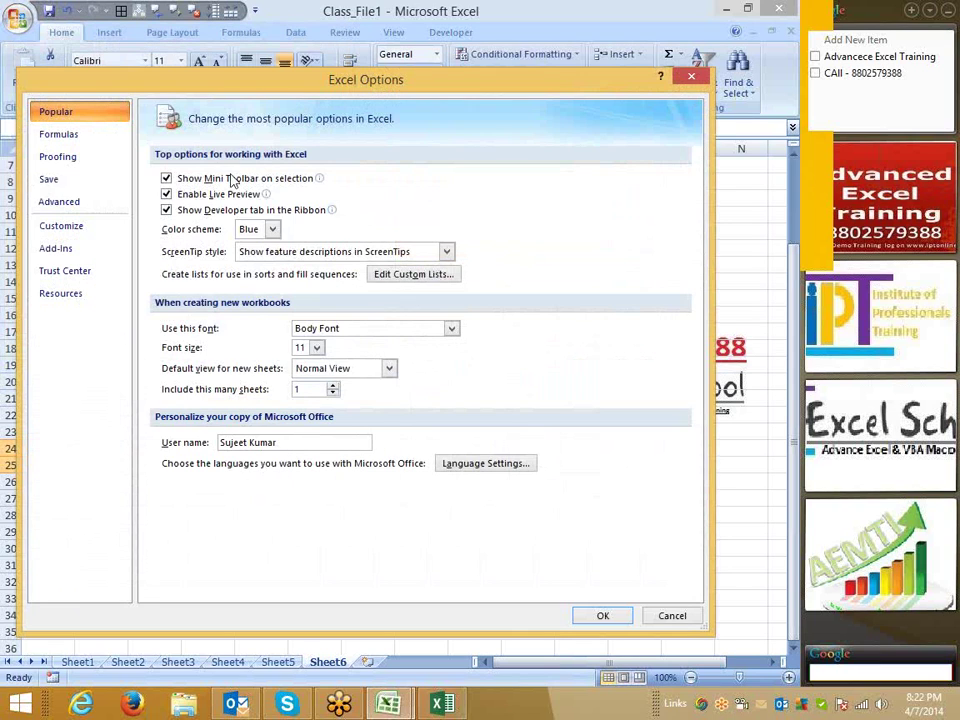
pyautogui.click(70, 158)
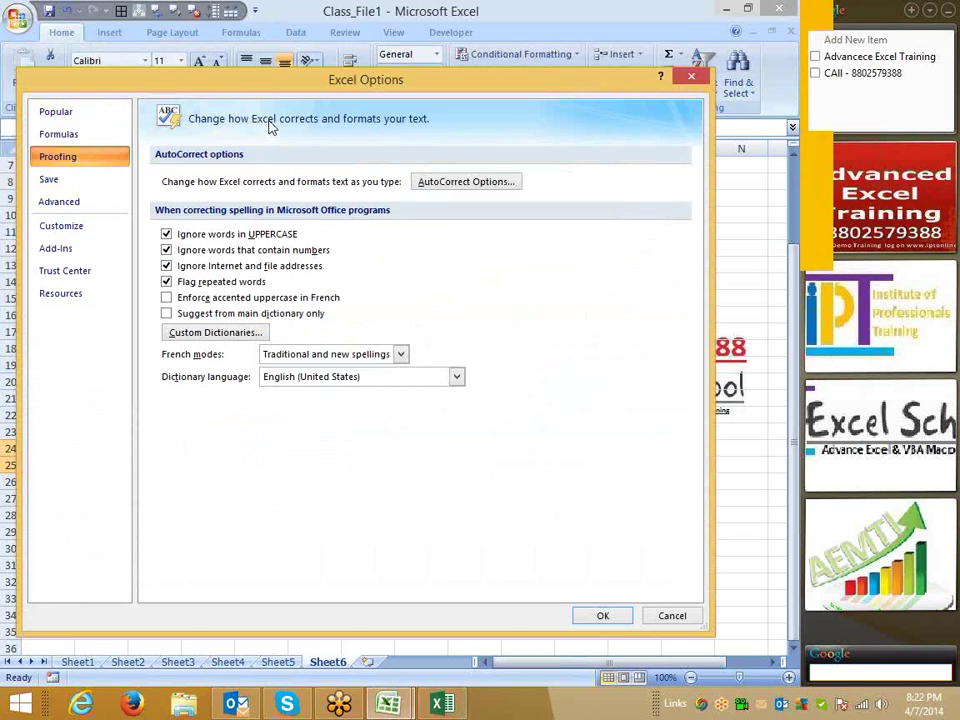
pyautogui.moveTo(355, 84); pyautogui.dragTo(594, 34)
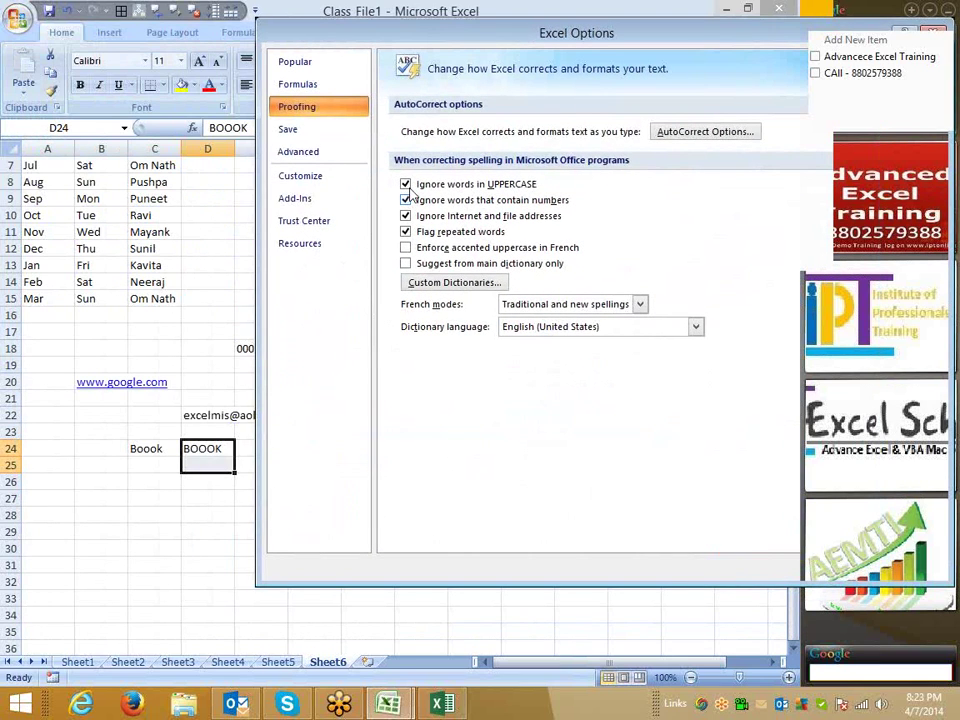
pyautogui.click(406, 185)
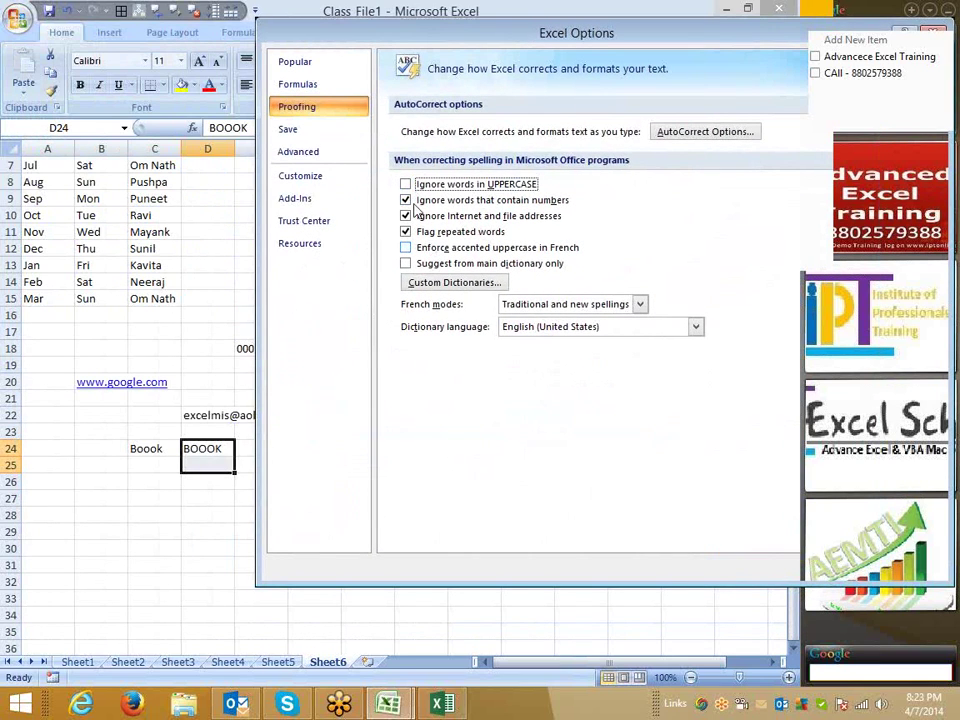
pyautogui.click(406, 185)
pyautogui.click(406, 185)
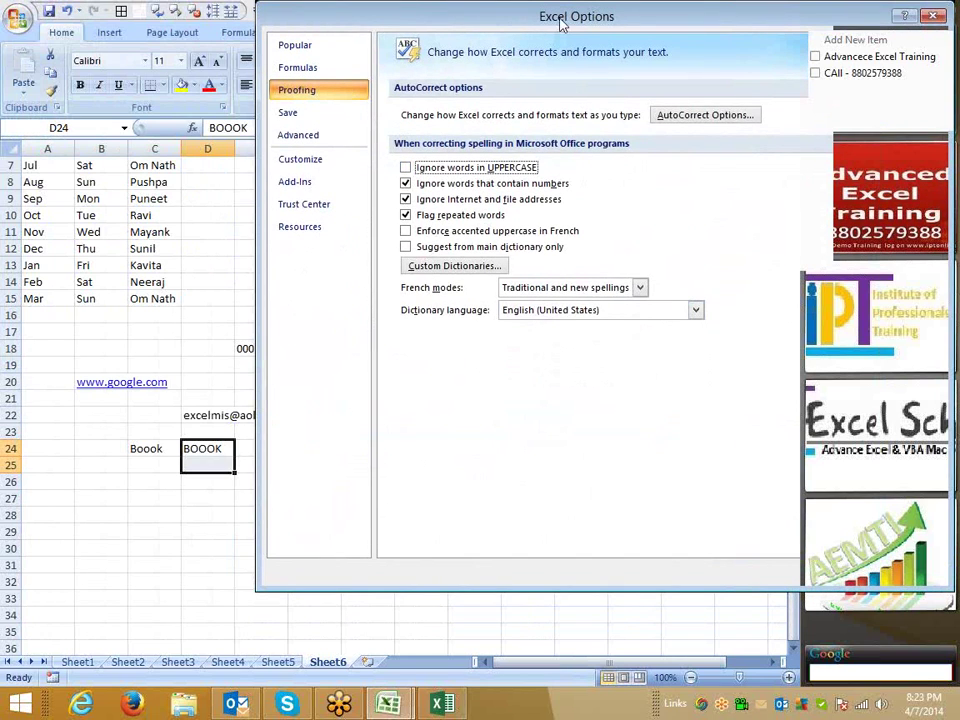
pyautogui.moveTo(396, 24); pyautogui.dragTo(166, 25)
pyautogui.click(609, 576)
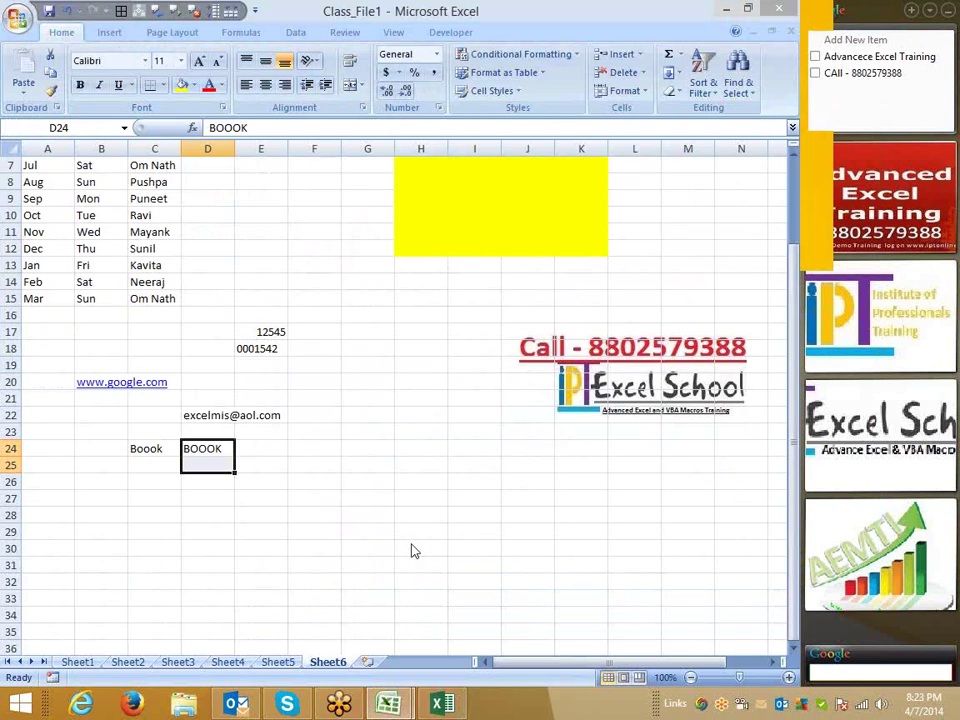
# Re-run spell check so BOOOK gets flagged, then select cell H23.
pyautogui.press('F7')
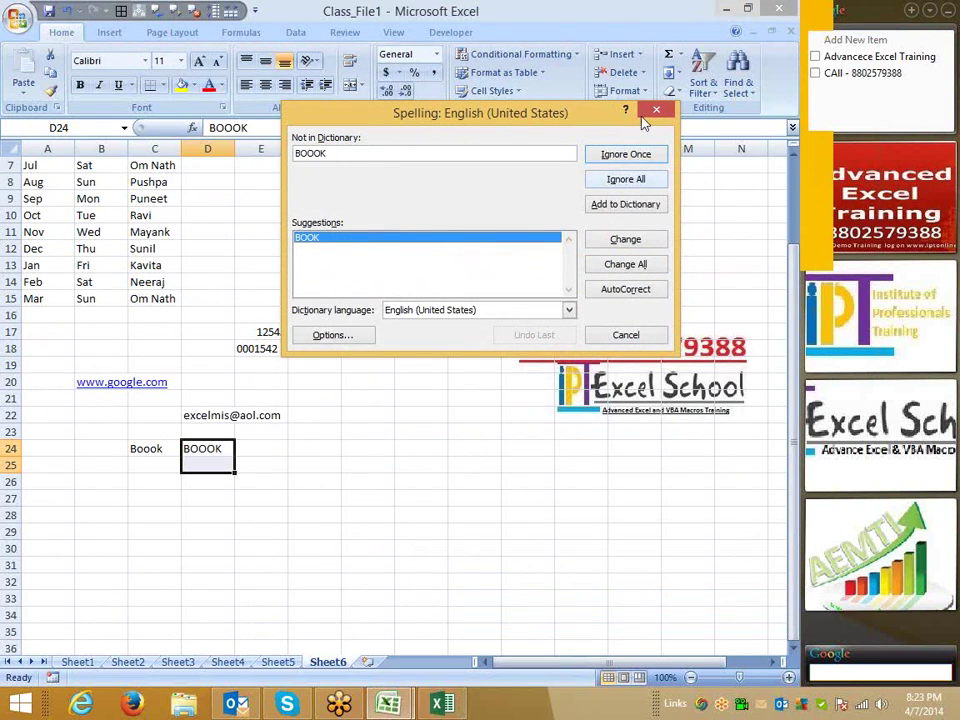
pyautogui.click(656, 109)
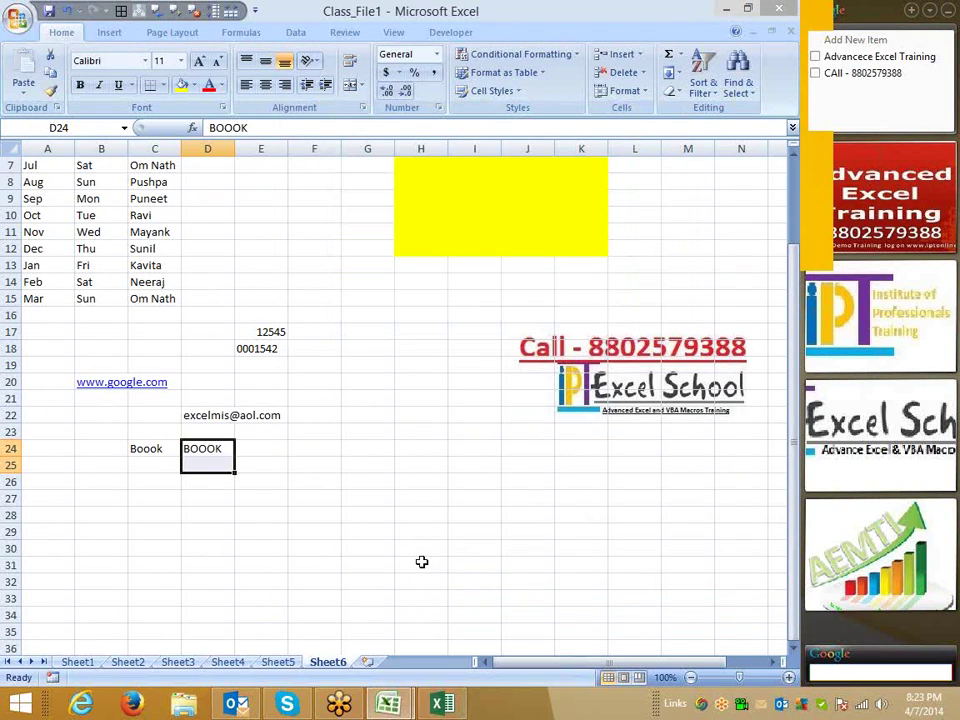
pyautogui.click(429, 427)
# In Save As, target the Documents folder with Excel Workbook as the file type.
pyautogui.press('F12')
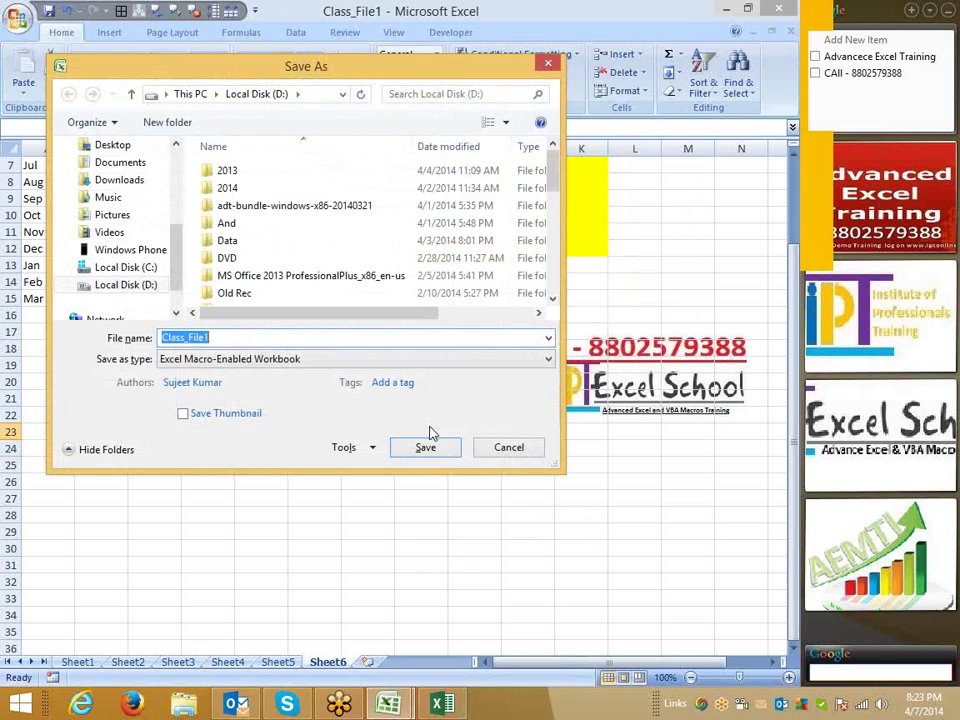
pyautogui.moveTo(241, 78); pyautogui.dragTo(311, 82)
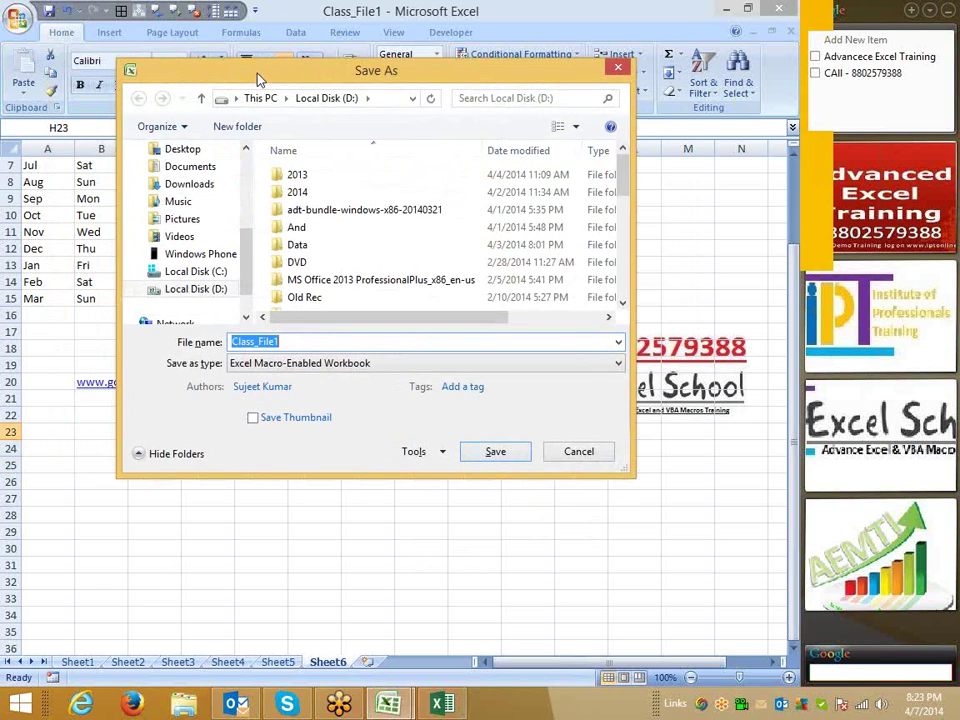
pyautogui.click(192, 166)
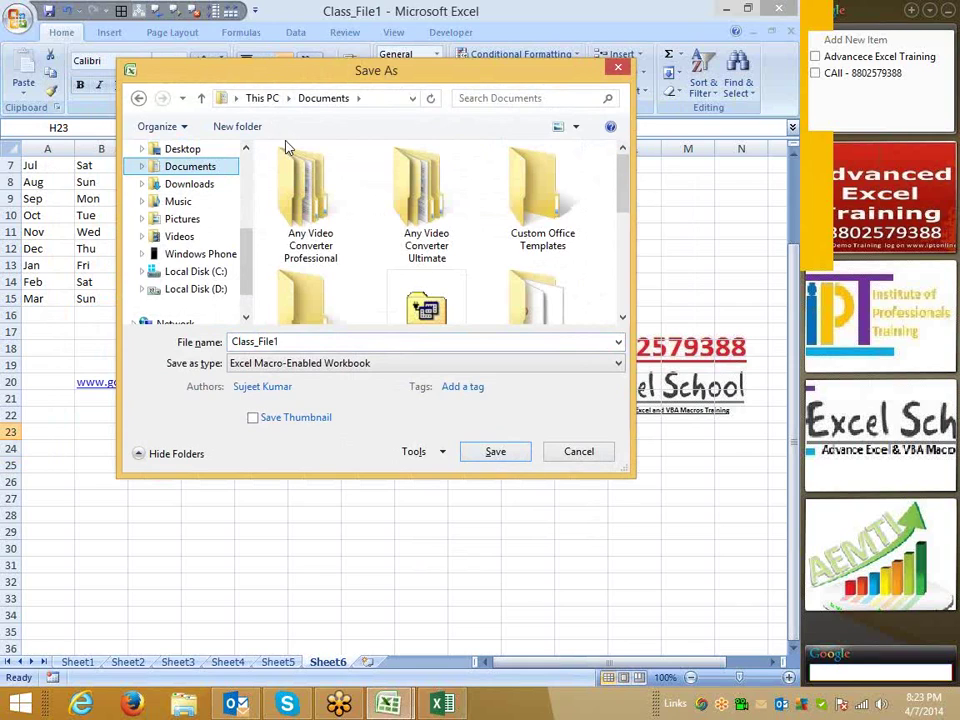
pyautogui.click(273, 364)
pyautogui.click(270, 381)
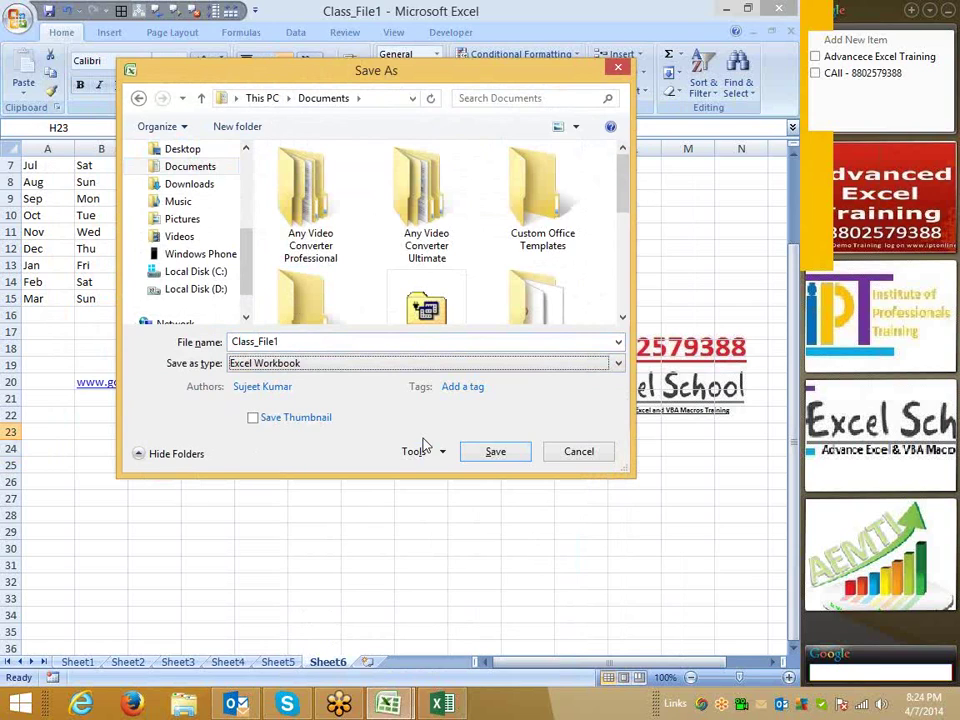
# Try Excel 97-2003, Macro-Enabled and Excel Workbook formats, then cancel Save As.
pyautogui.click(316, 365)
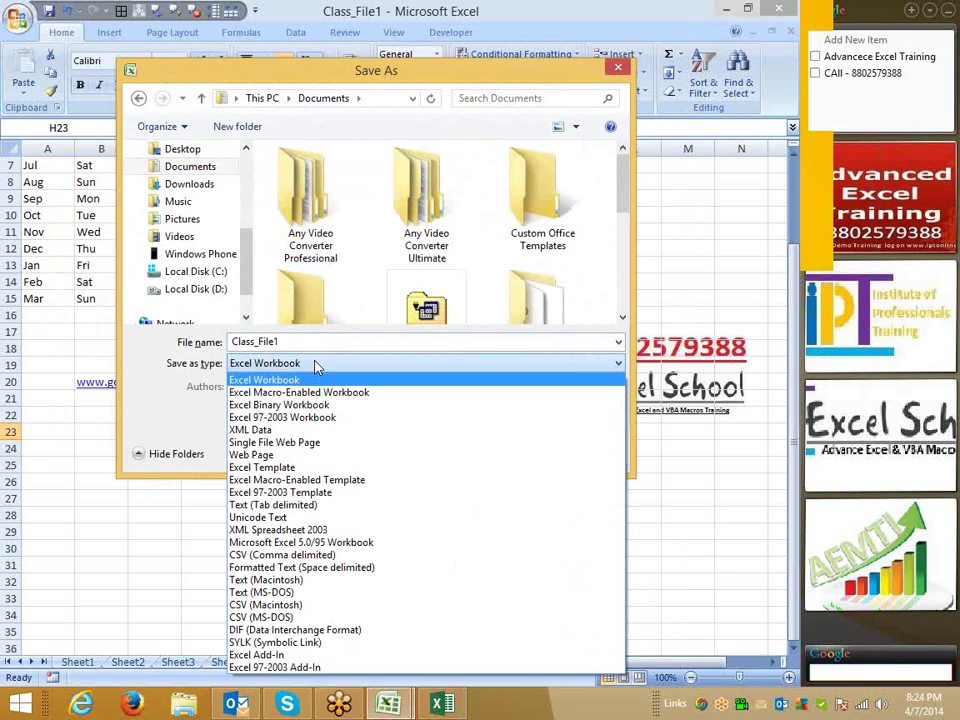
pyautogui.click(317, 418)
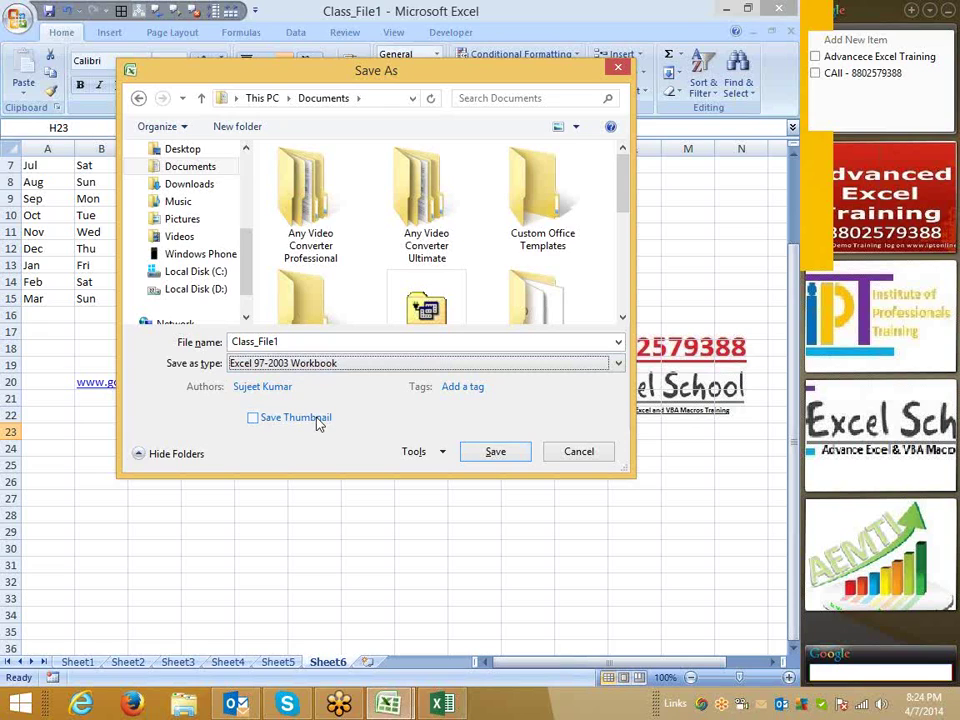
pyautogui.click(316, 364)
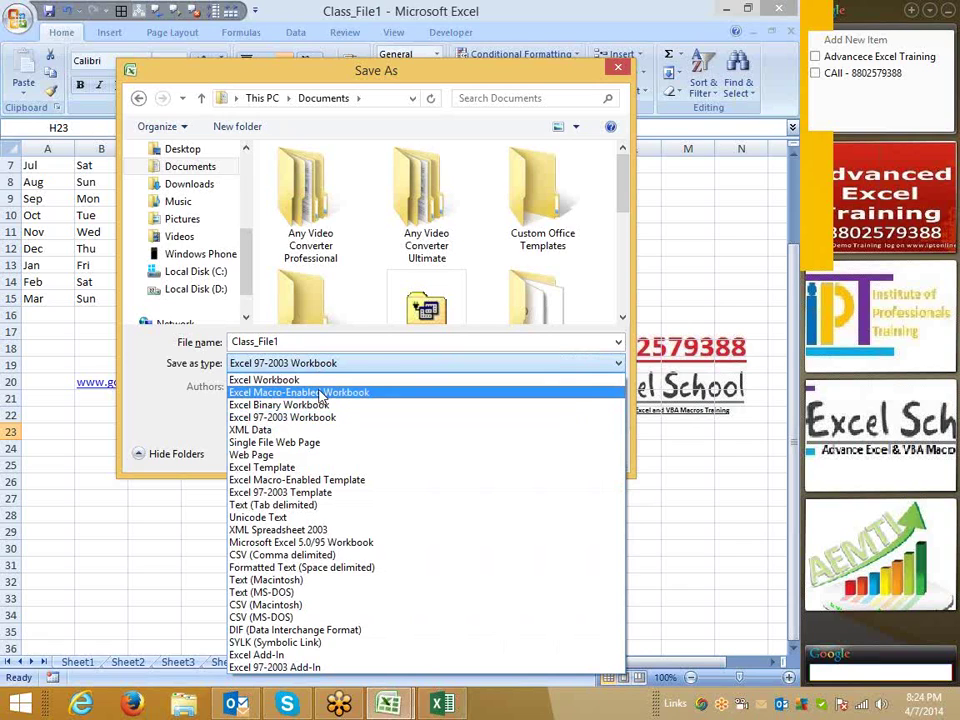
pyautogui.click(320, 393)
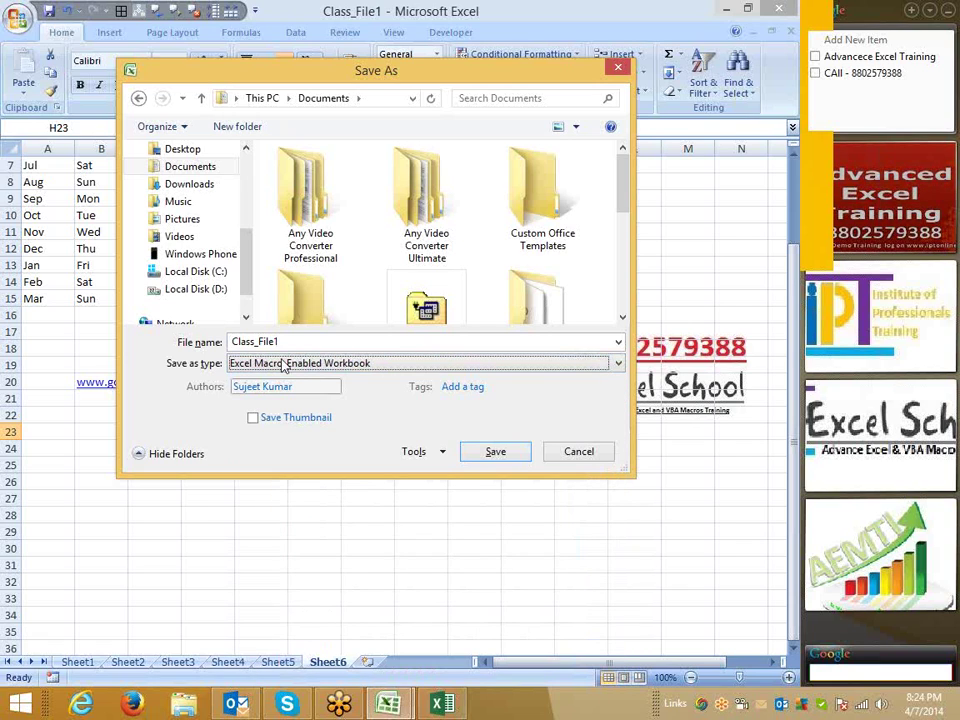
pyautogui.click(278, 366)
pyautogui.click(276, 380)
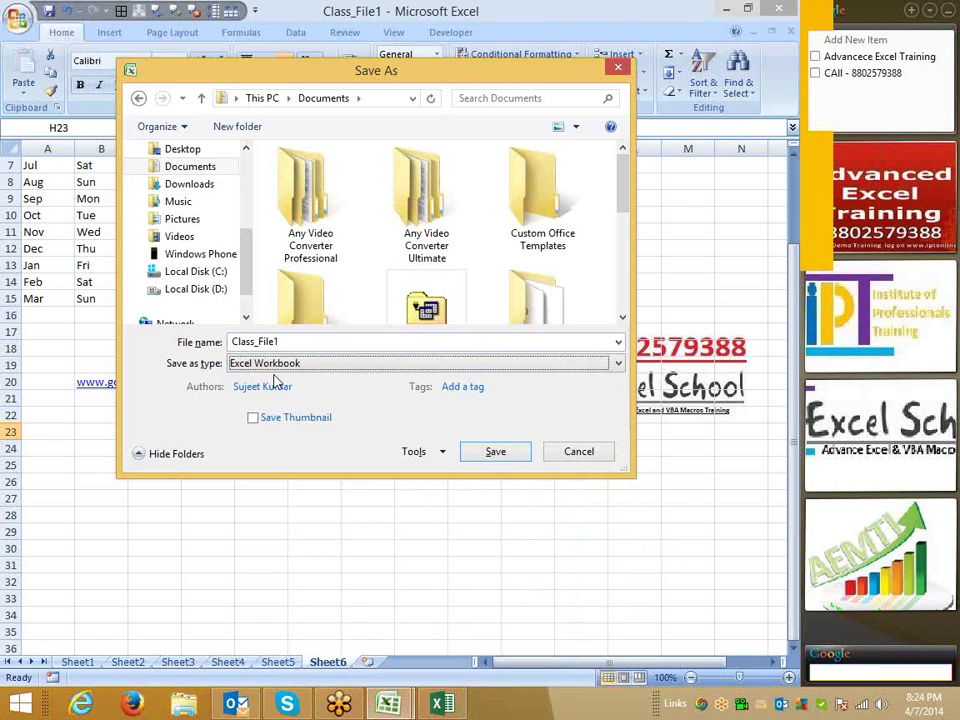
pyautogui.click(581, 451)
pyautogui.click(437, 334)
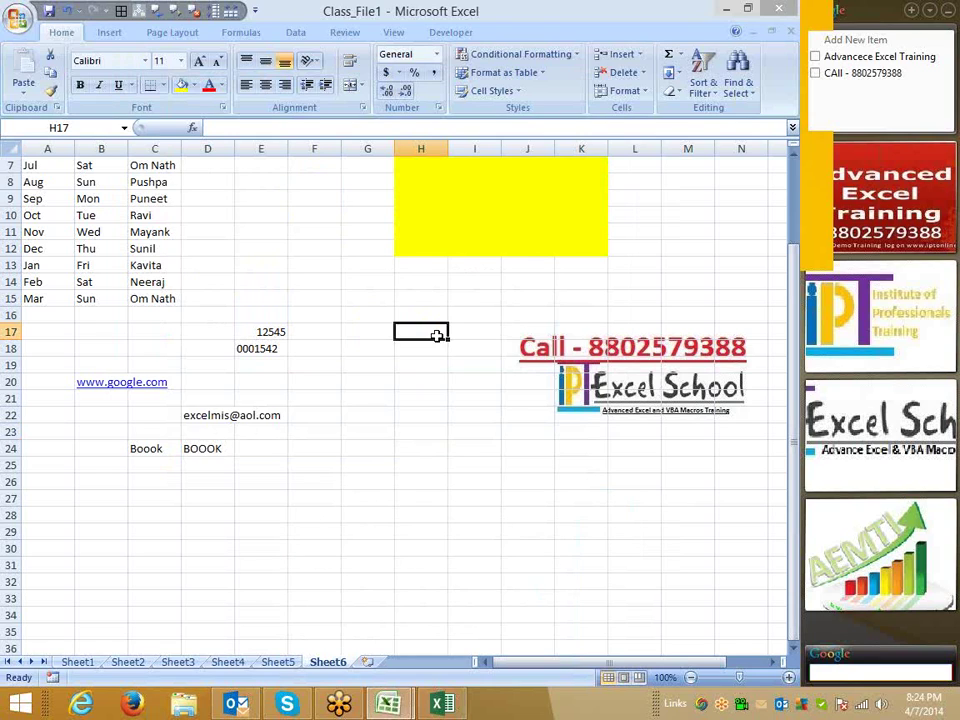
pyautogui.scroll(2, 216, 321)
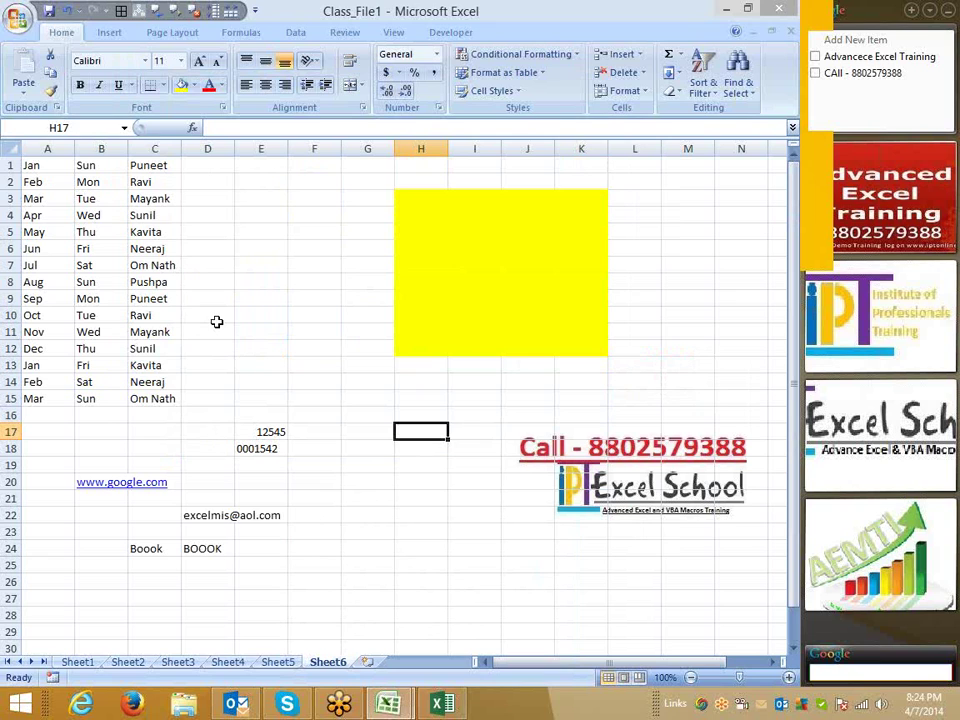
pyautogui.click(16, 18)
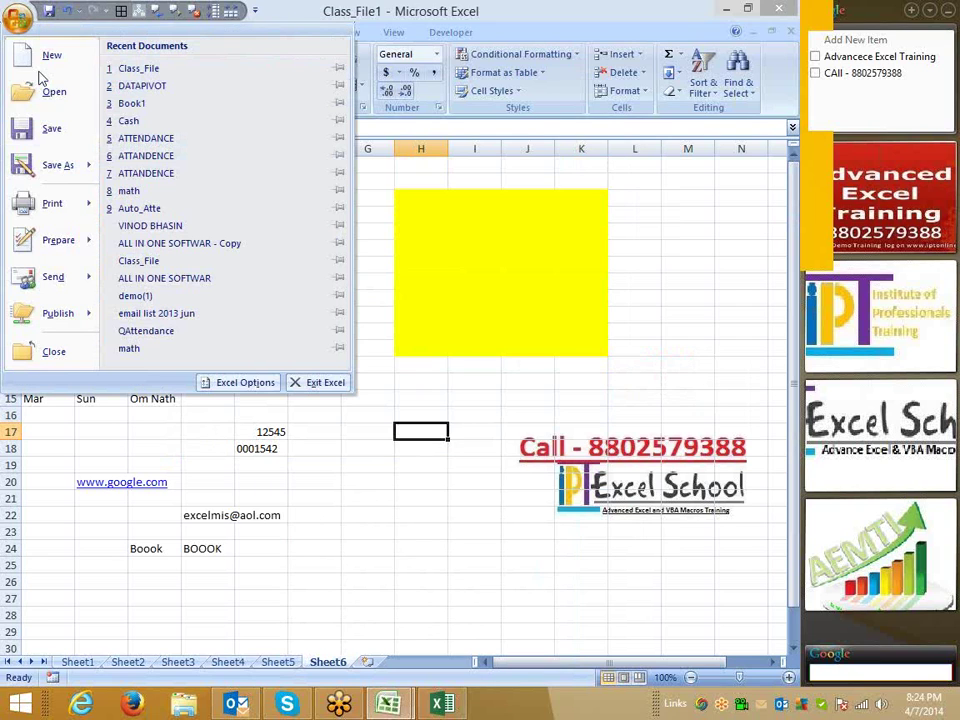
pyautogui.click(234, 383)
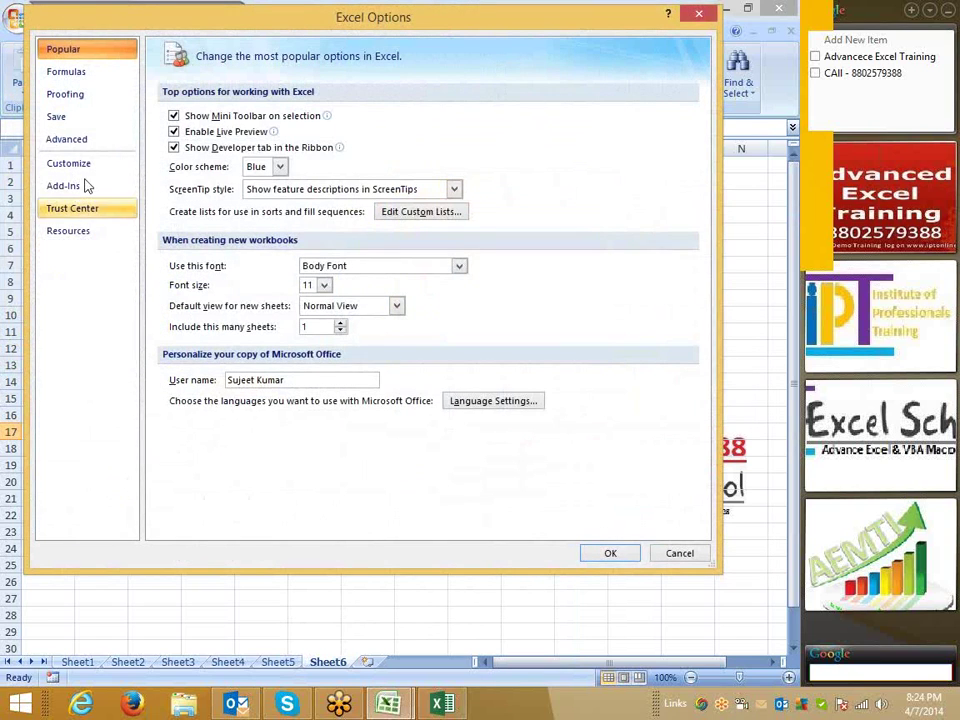
pyautogui.click(80, 122)
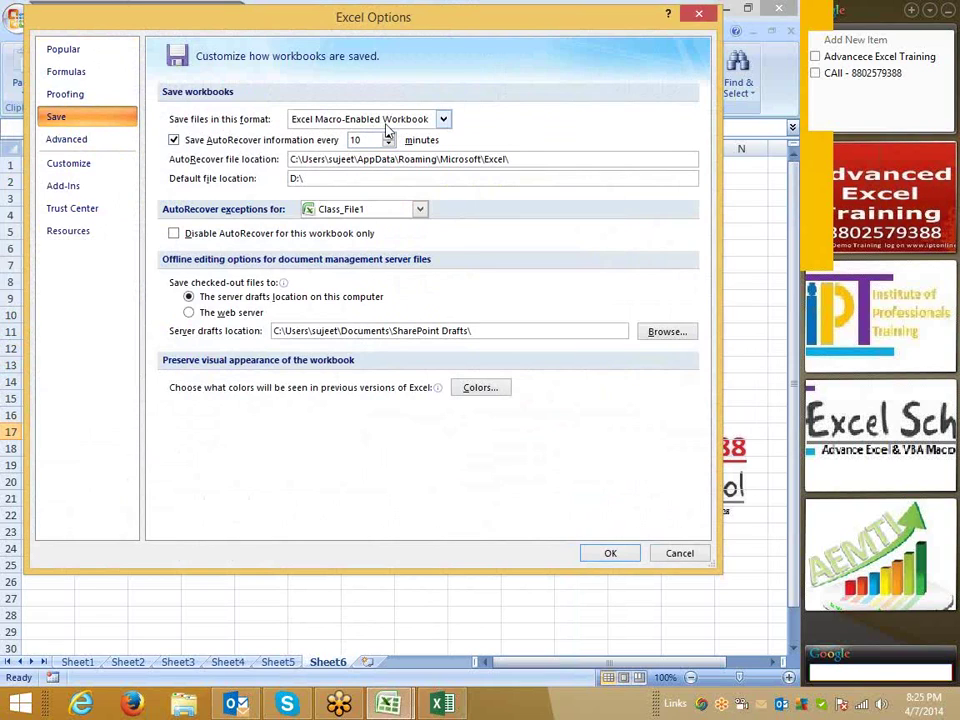
pyautogui.click(690, 560)
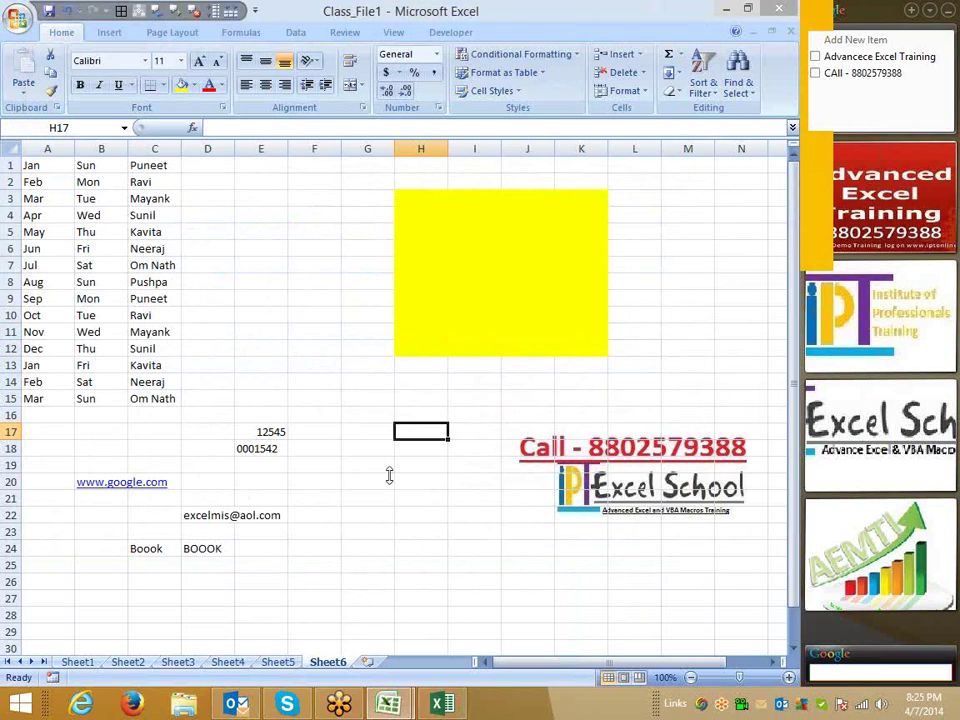
pyautogui.press('F12')
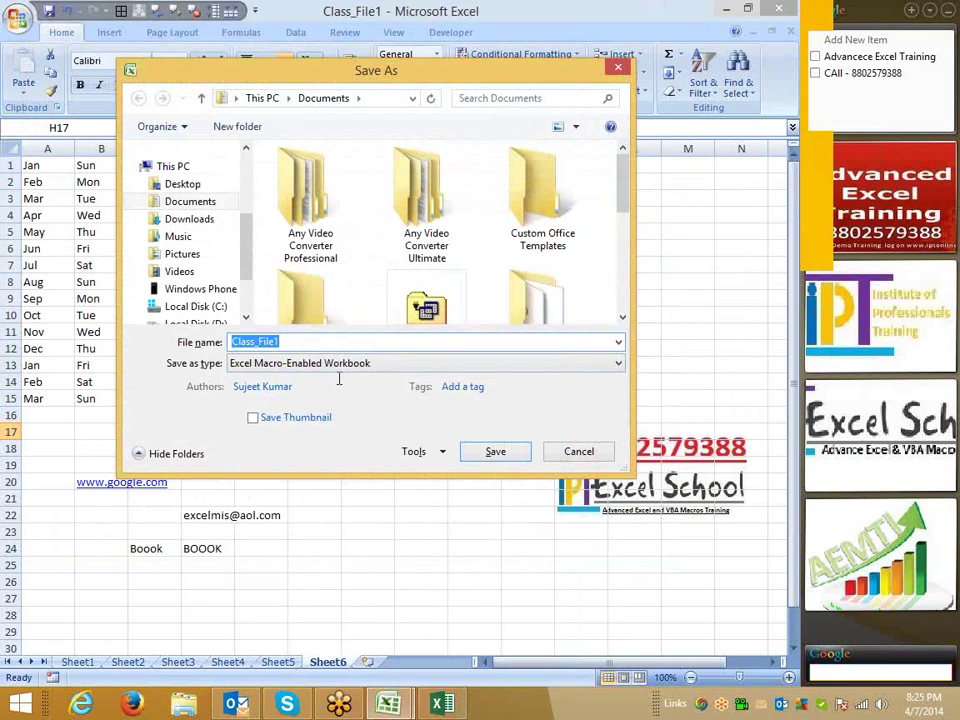
# Browse to Local Disk (D:) in Save As, then cancel without saving.
pyautogui.click(210, 323)
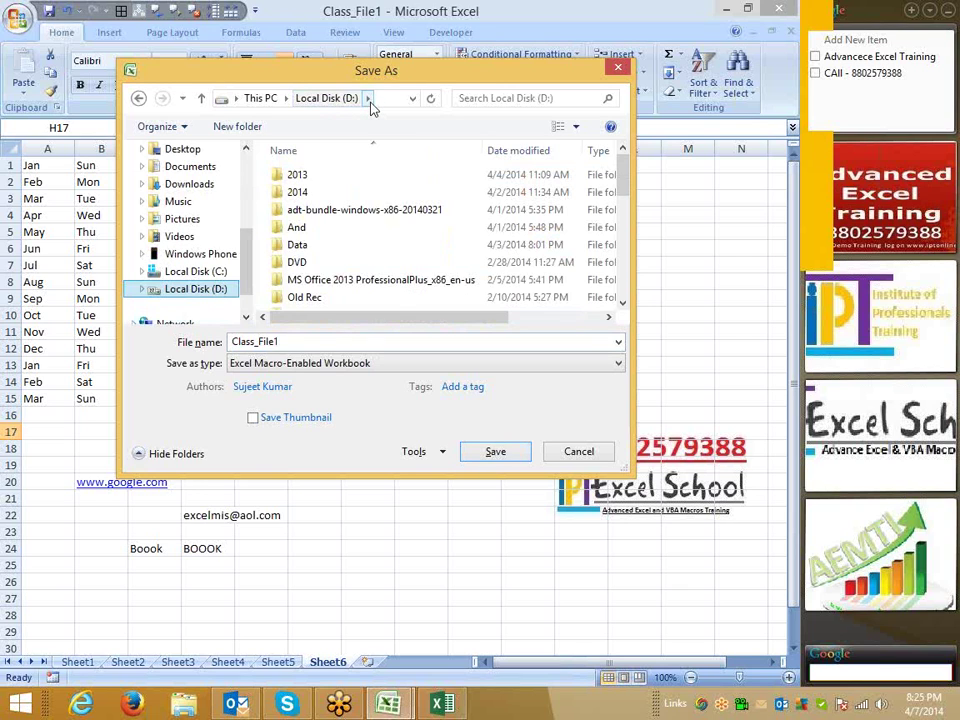
pyautogui.press('Escape')
# Check the Save page's D:\ default location and AutoRecover path in Excel Options.
pyautogui.click(18, 19)
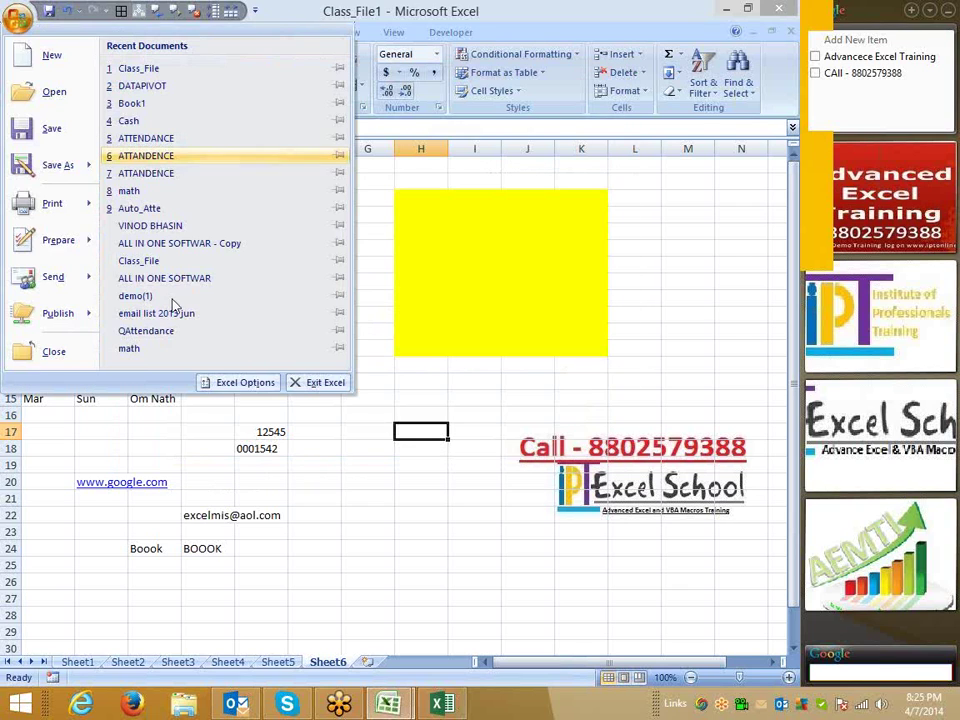
pyautogui.click(240, 383)
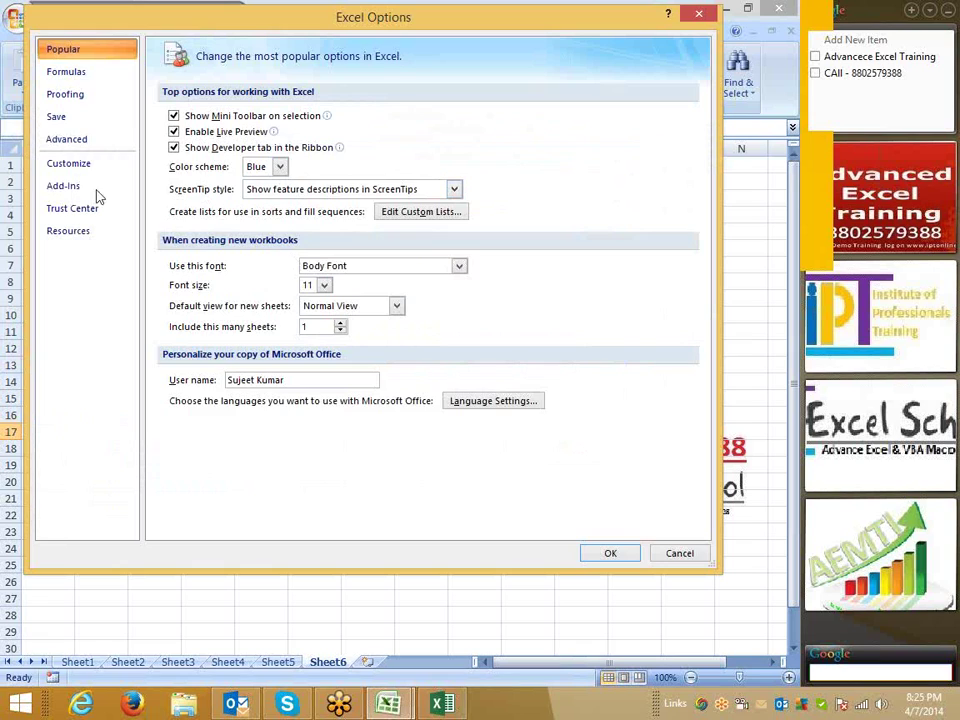
pyautogui.click(56, 117)
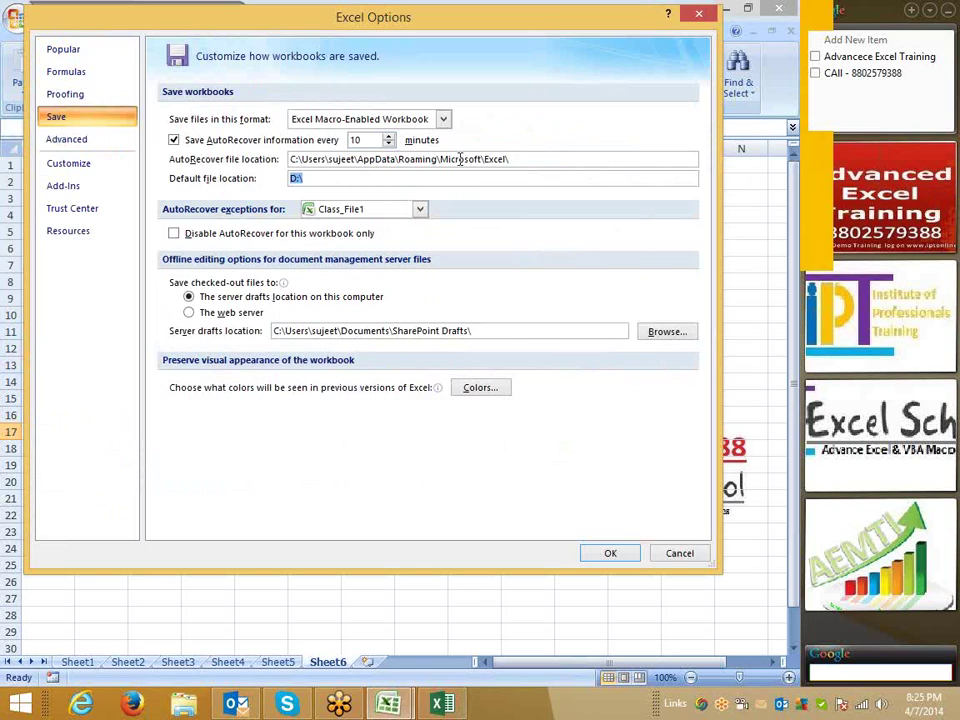
pyautogui.click(542, 162)
pyautogui.moveTo(468, 165); pyautogui.dragTo(293, 158)
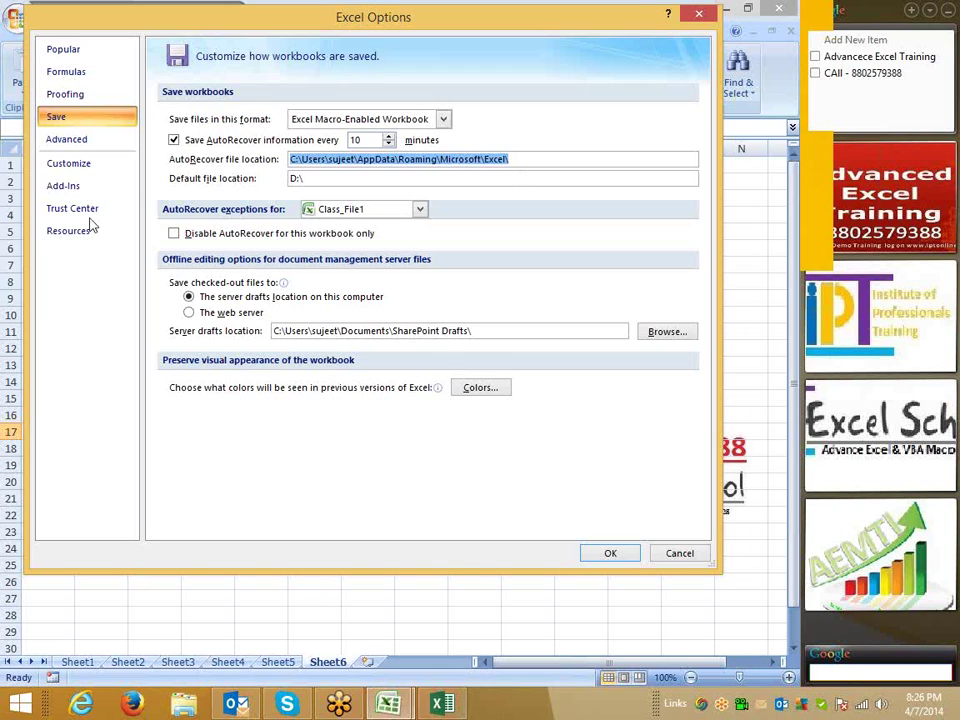
pyautogui.click(62, 146)
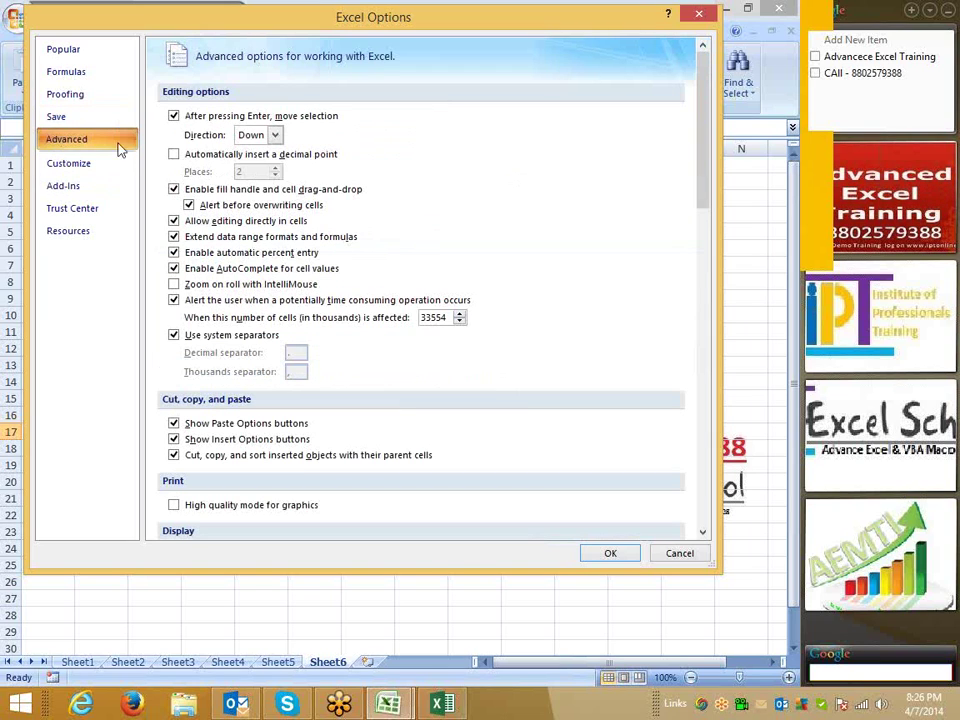
pyautogui.click(246, 139)
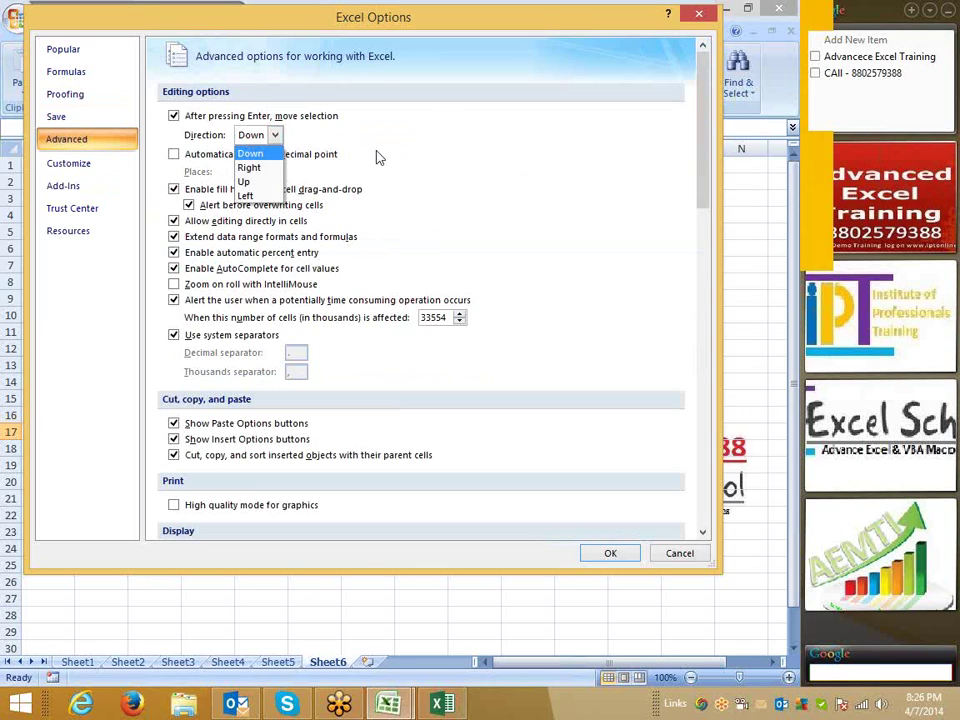
pyautogui.click(250, 153)
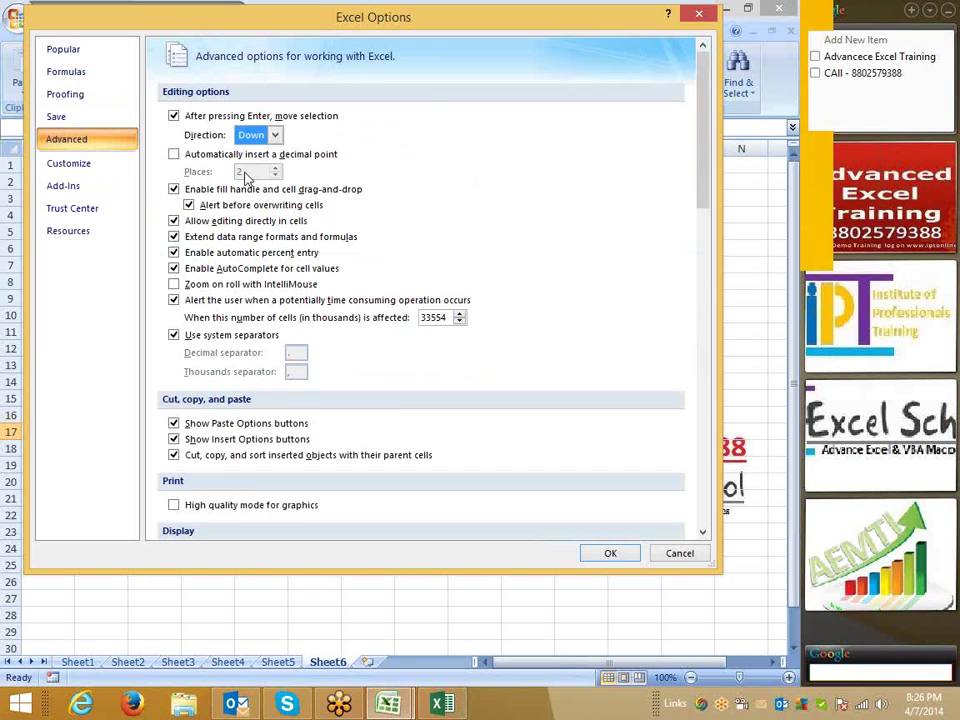
pyautogui.moveTo(255, 22); pyautogui.dragTo(388, 43)
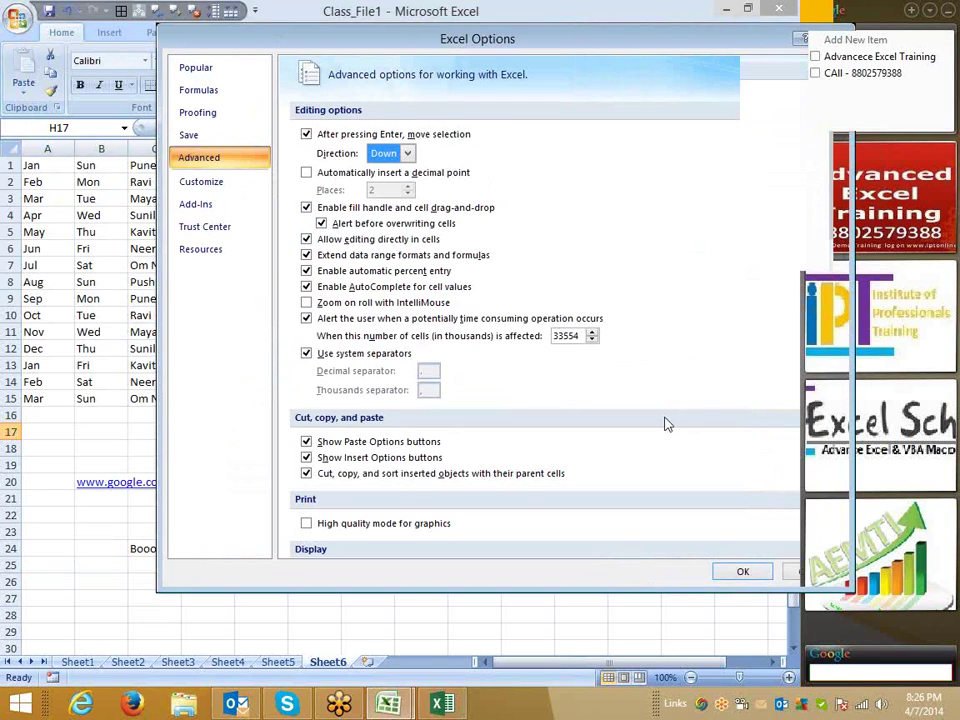
# Scroll the Advanced page down to display options for Class_File1 and Sheet6.
pyautogui.scroll(-5, 664, 424)
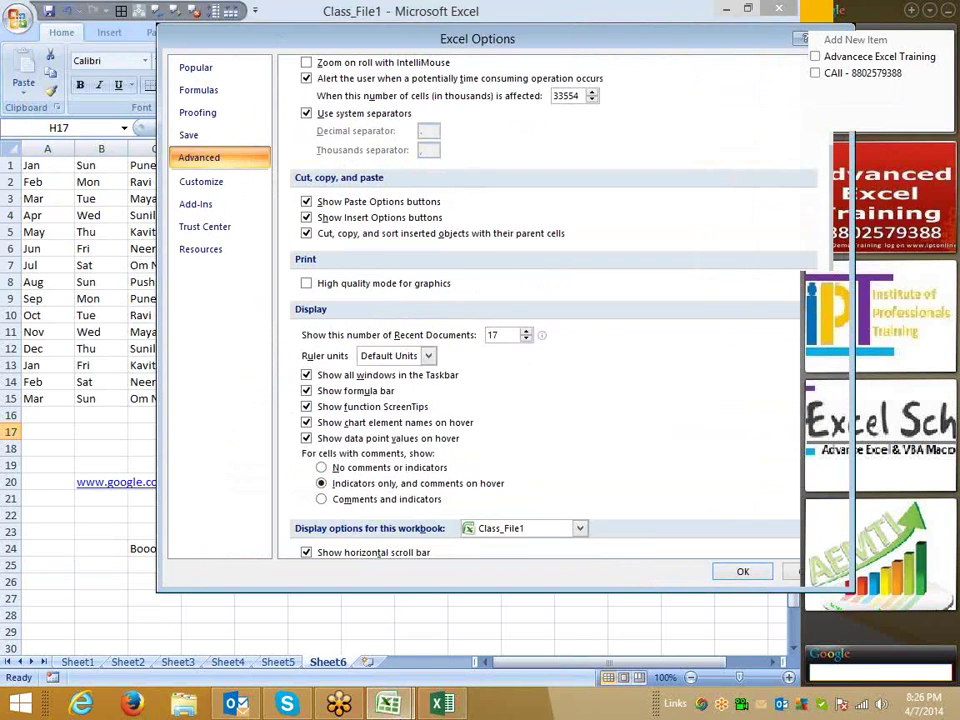
pyautogui.moveTo(388, 705)
pyautogui.moveTo(208, 43); pyautogui.dragTo(131, 34)
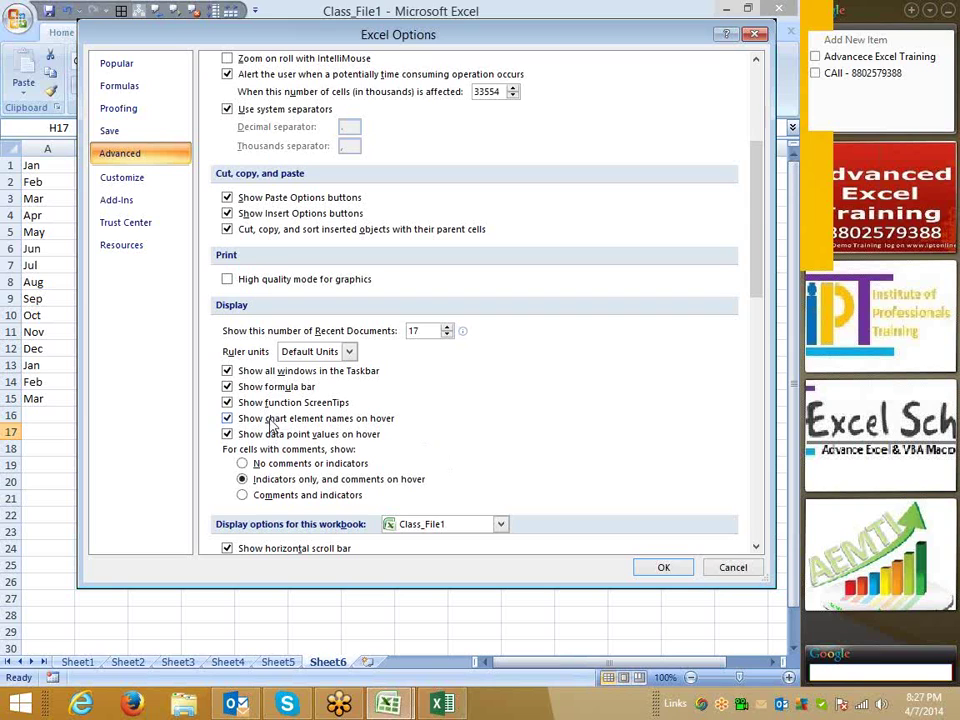
pyautogui.scroll(-7, 428, 428)
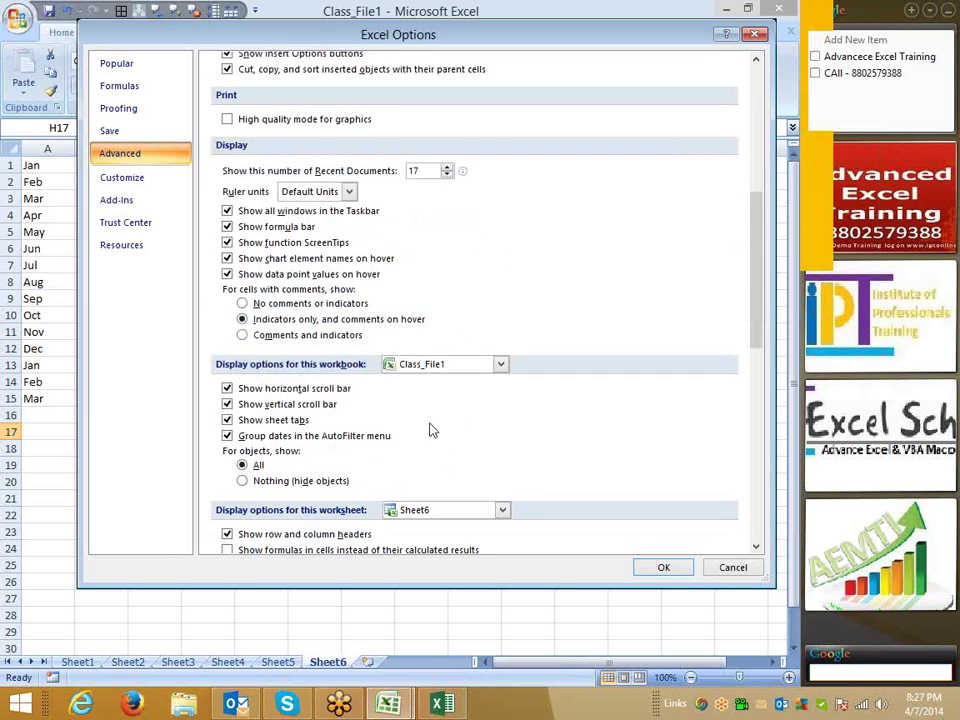
pyautogui.scroll(-1, 430, 426)
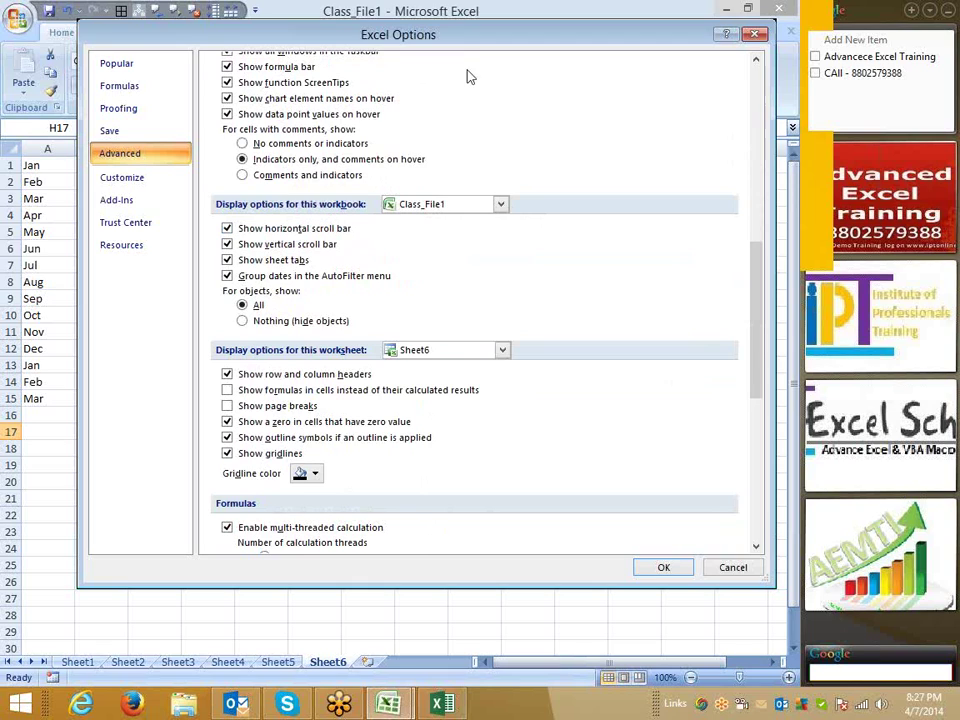
pyautogui.moveTo(450, 36); pyautogui.dragTo(325, 15)
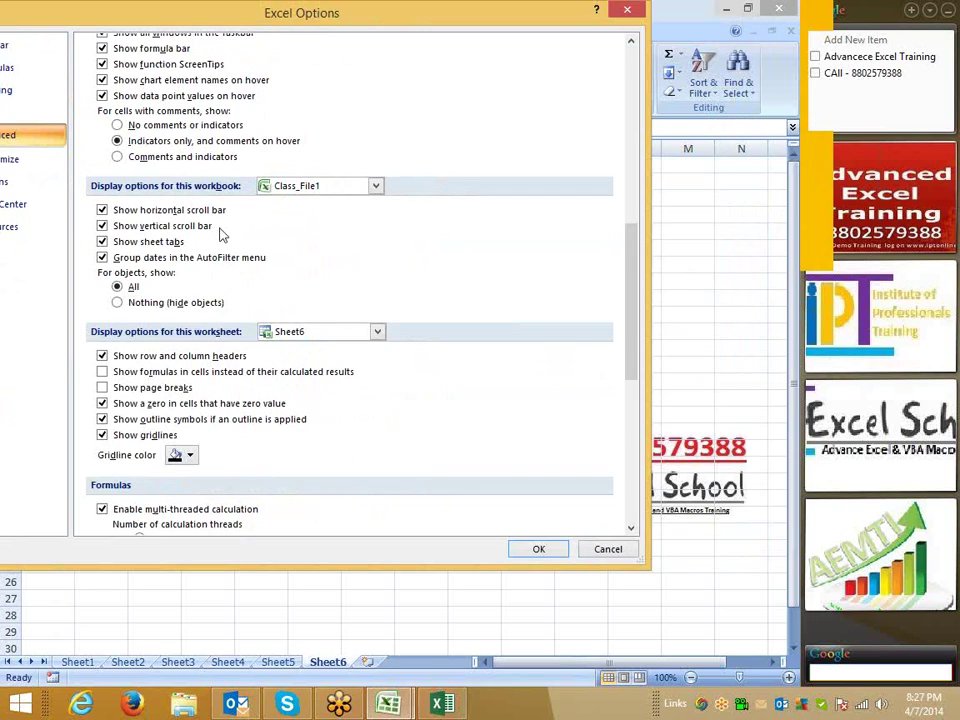
# Set Sheet6's gridline colour to blue for Class_File1 and apply it.
pyautogui.click(317, 189)
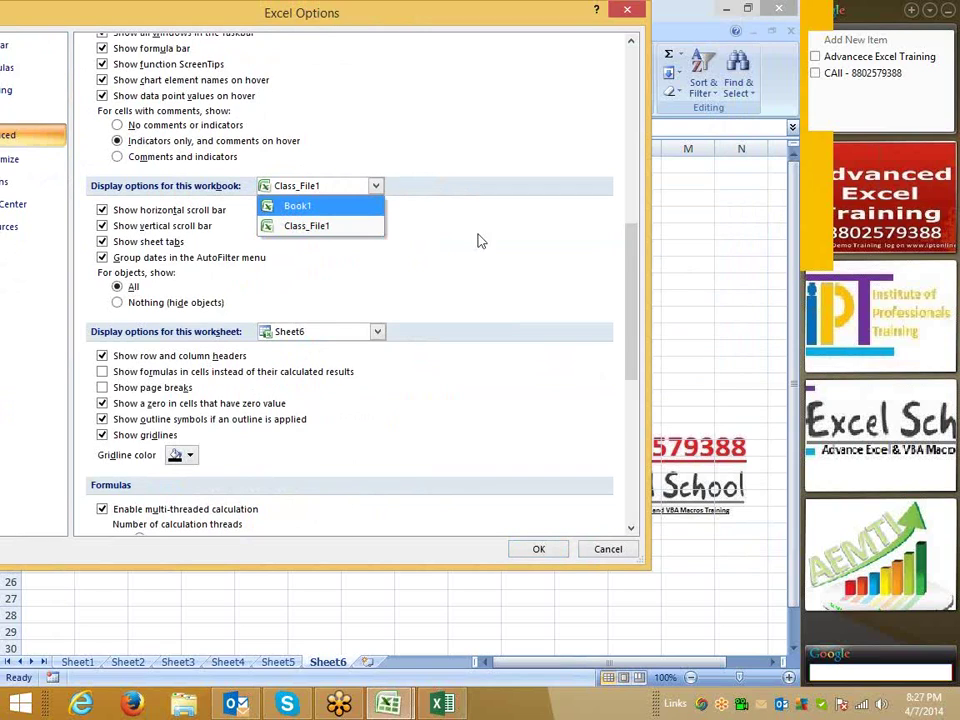
pyautogui.click(303, 254)
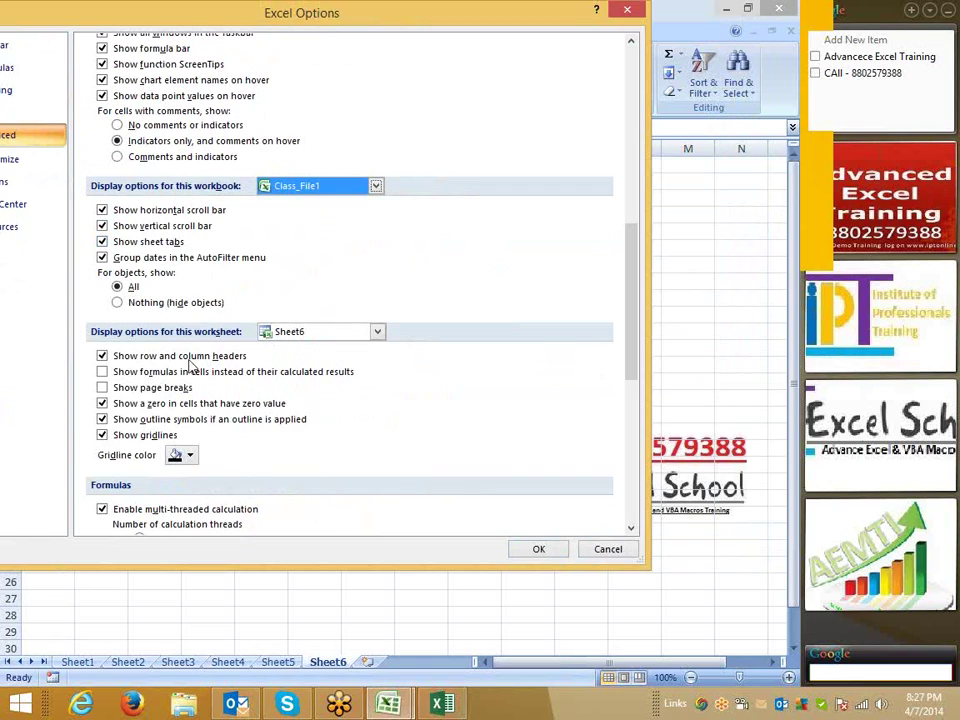
pyautogui.click(291, 332)
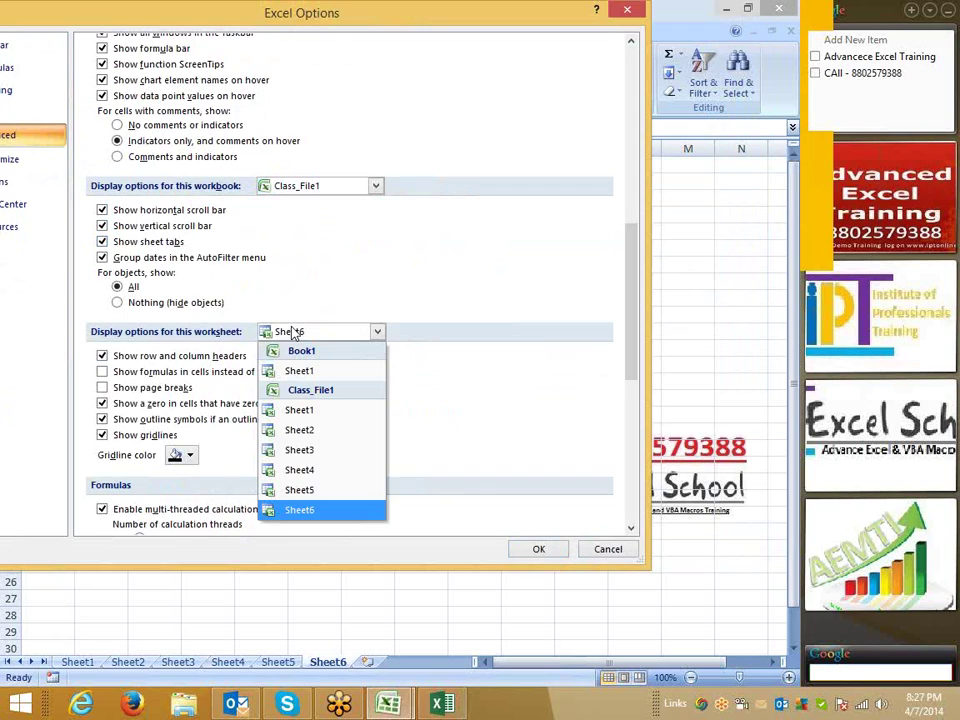
pyautogui.click(504, 412)
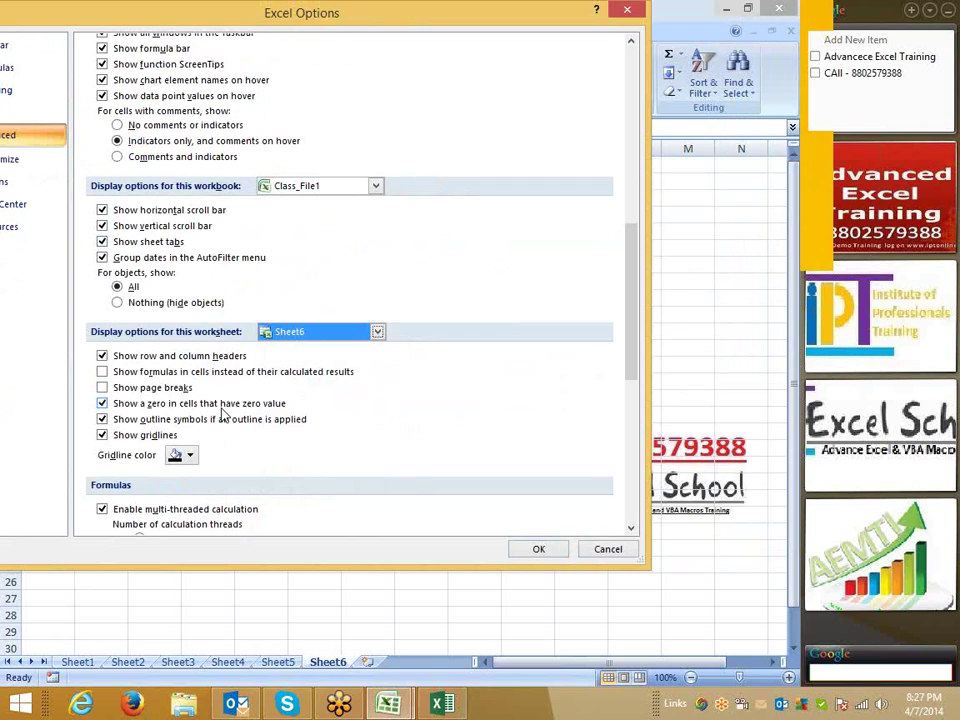
pyautogui.click(190, 455)
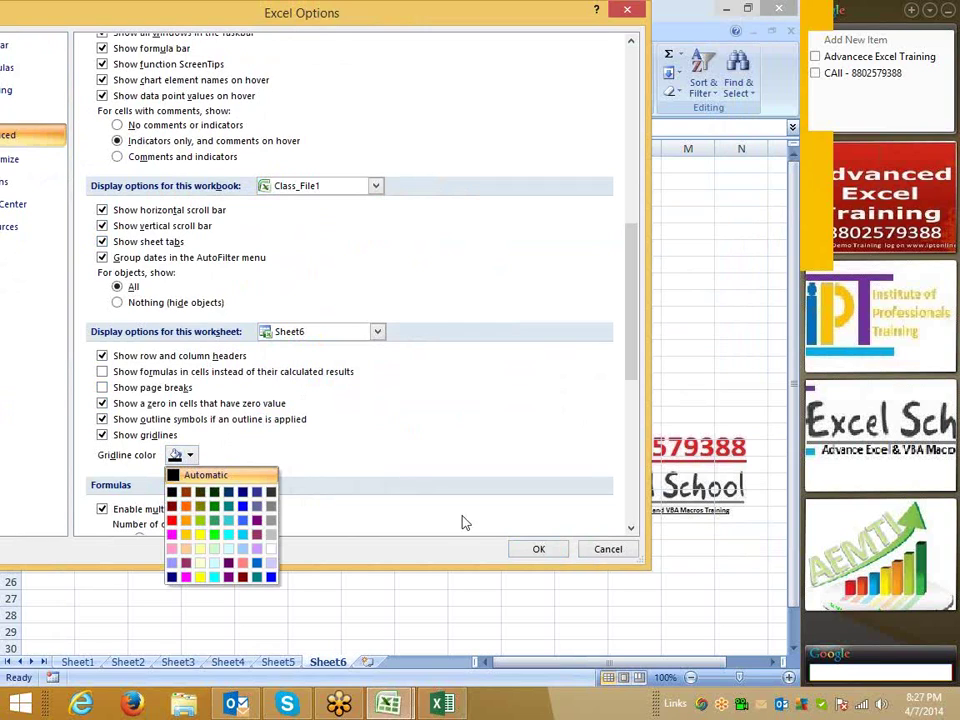
pyautogui.click(272, 577)
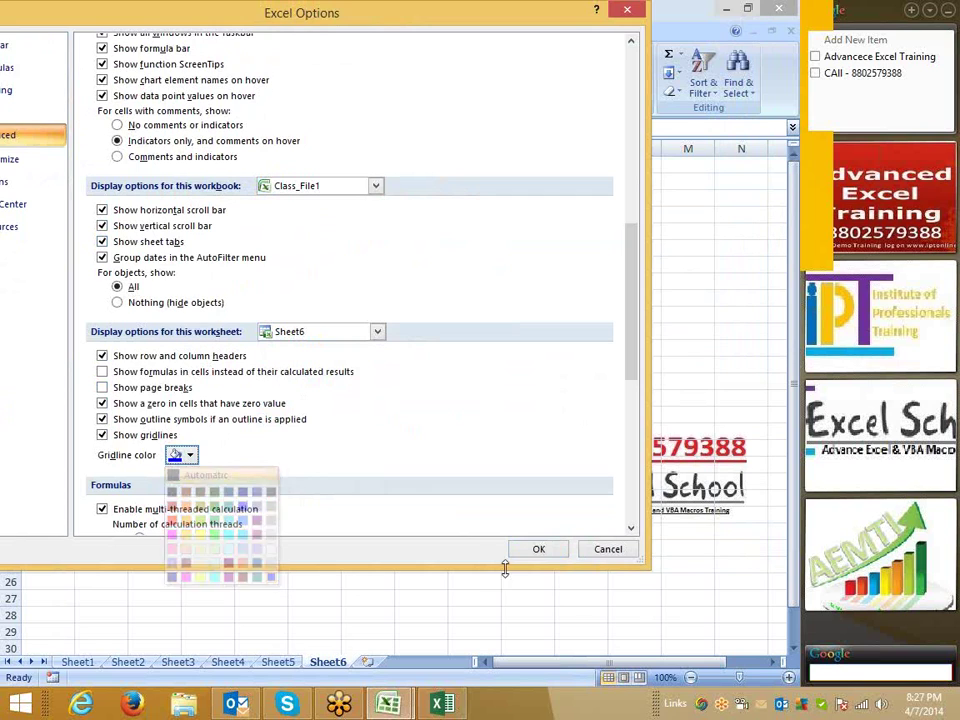
pyautogui.click(557, 549)
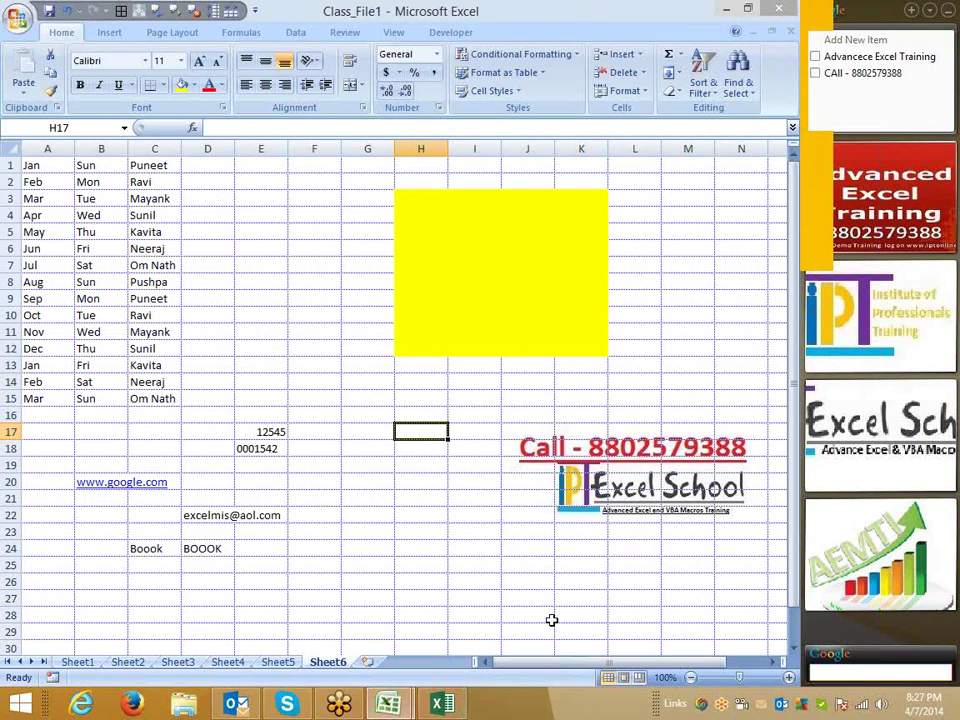
# Click through cells like G17 and E7 to view the blue gridlines, then reopen Excel Options.
pyautogui.click(475, 549)
pyautogui.press('Return')
pyautogui.click(366, 430)
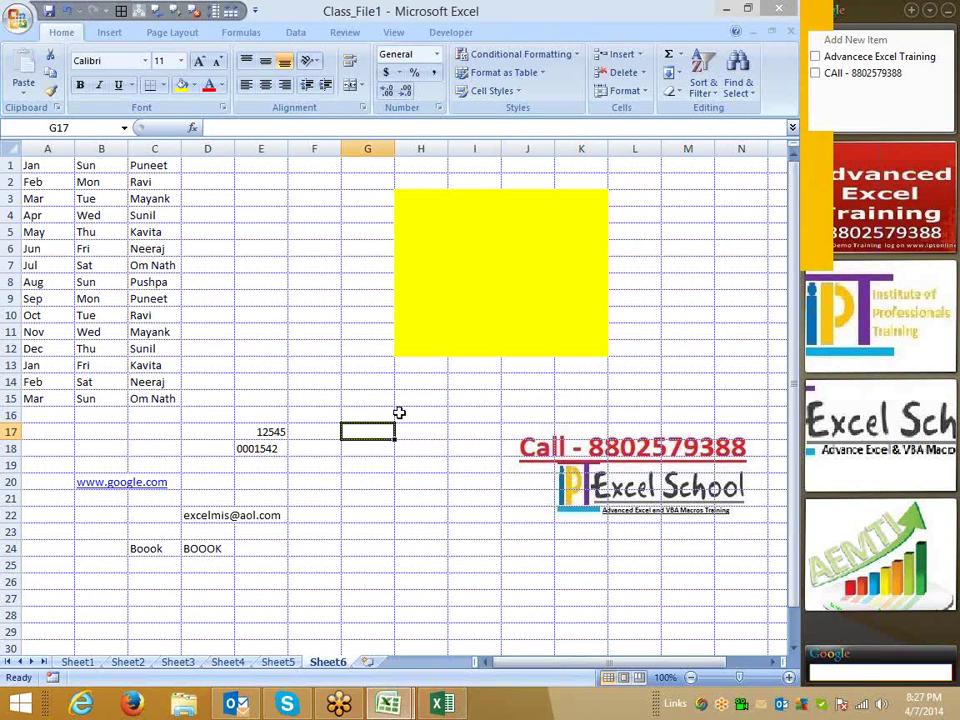
pyautogui.click(261, 265)
pyautogui.click(20, 27)
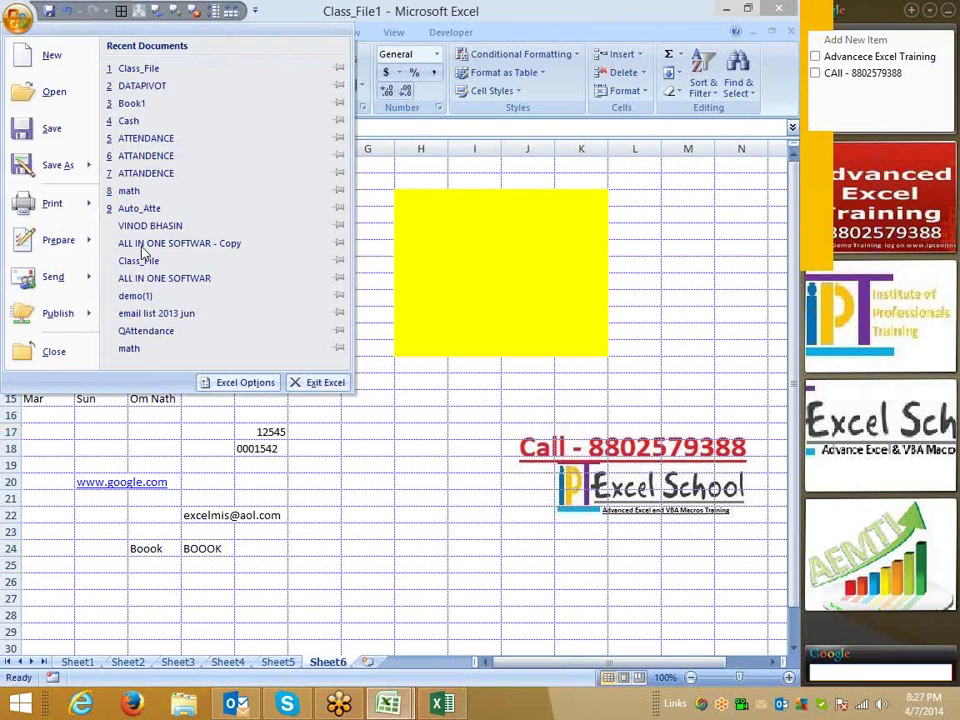
pyautogui.click(240, 381)
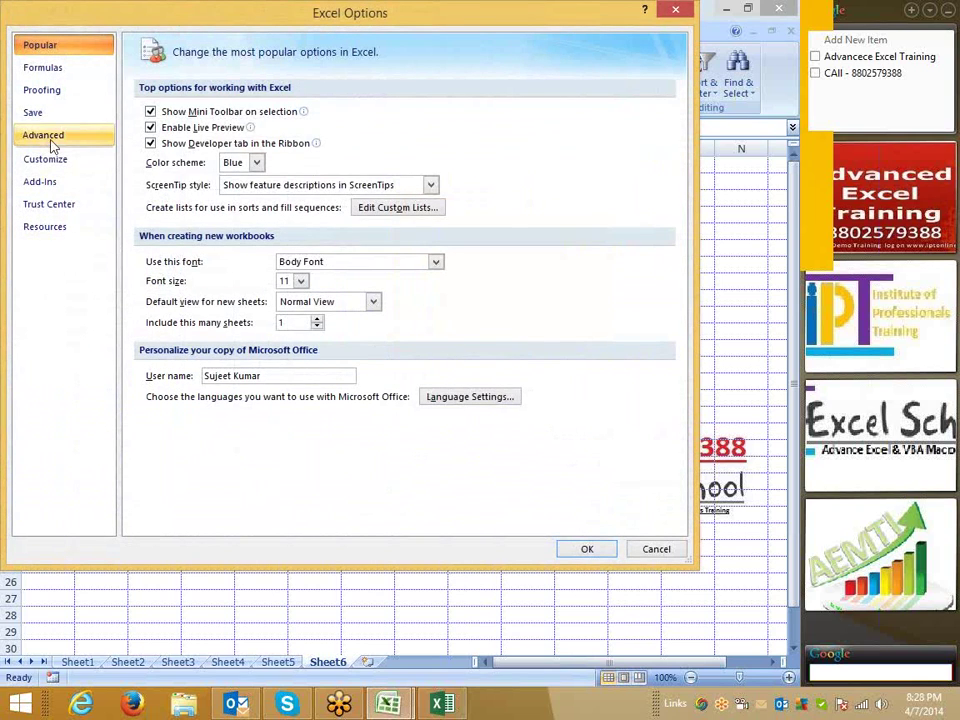
# Show All Commands in Quick Access Toolbar customization and browse down to Change Layout.
pyautogui.click(60, 162)
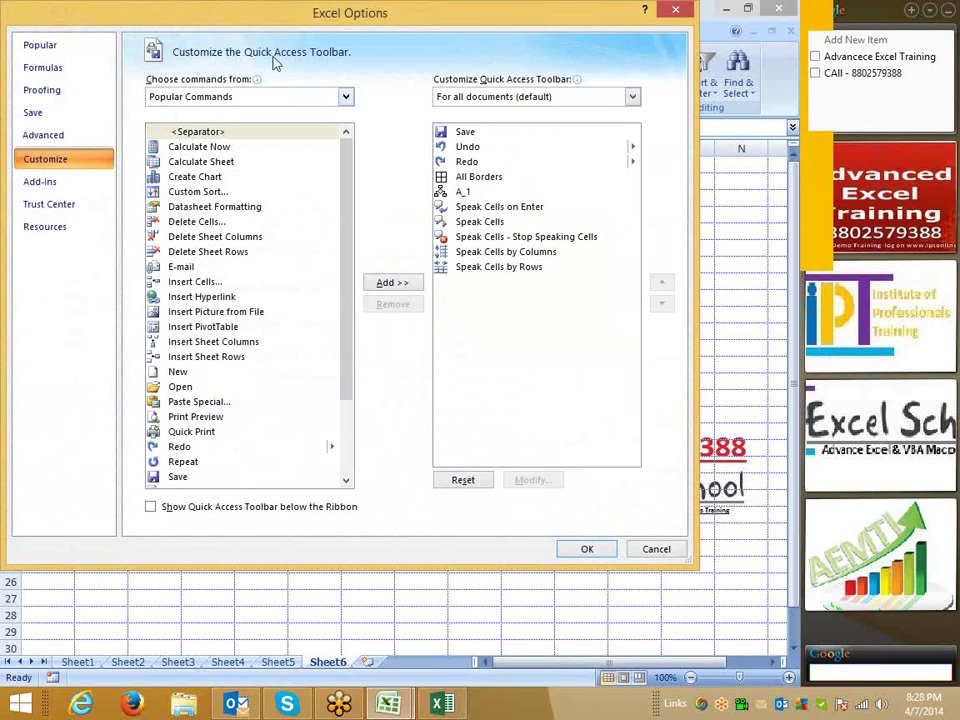
pyautogui.moveTo(226, 20)
pyautogui.mouseDown()
pyautogui.moveTo(237, 44)
pyautogui.moveTo(237, 172)
pyautogui.moveTo(242, 28)
pyautogui.mouseUp()
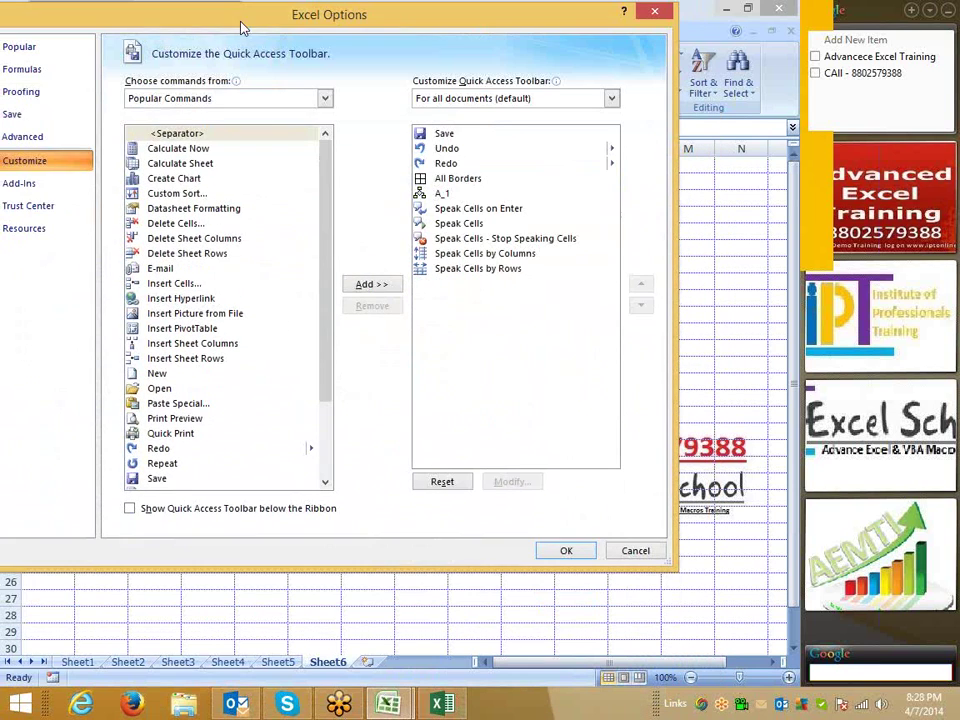
pyautogui.click(230, 97)
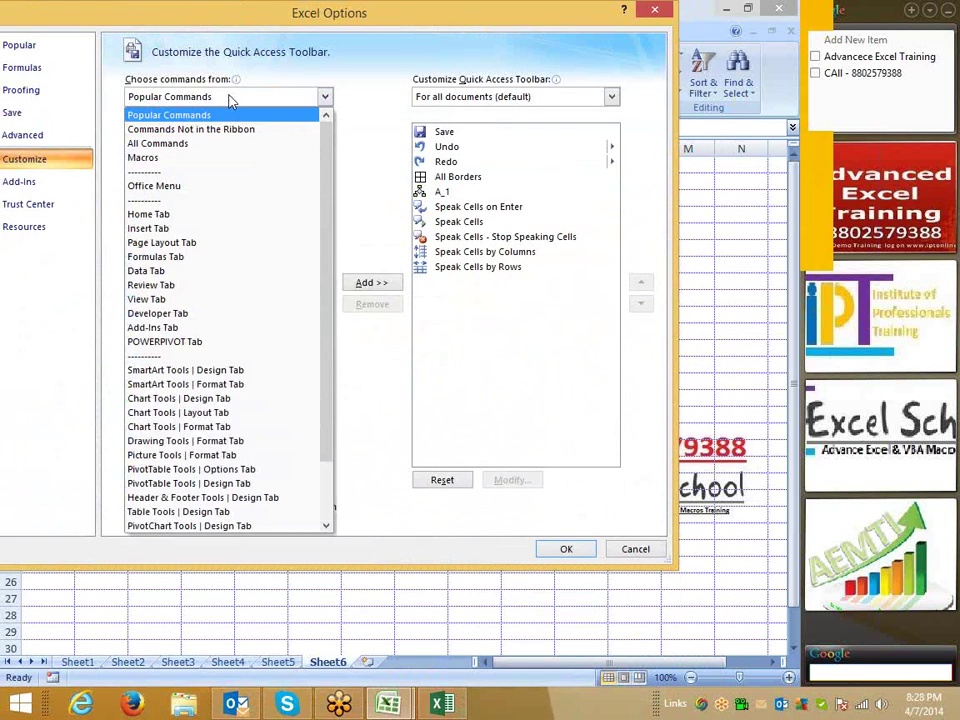
pyautogui.click(212, 146)
pyautogui.click(175, 220)
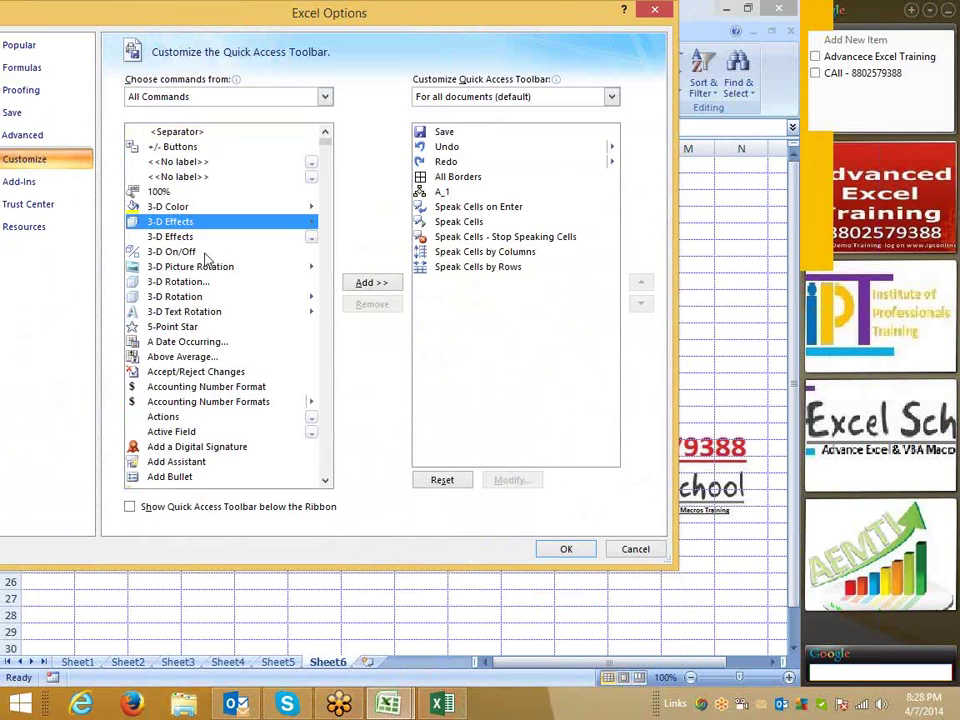
pyautogui.scroll(-4, 228, 333)
pyautogui.scroll(-20, 228, 333)
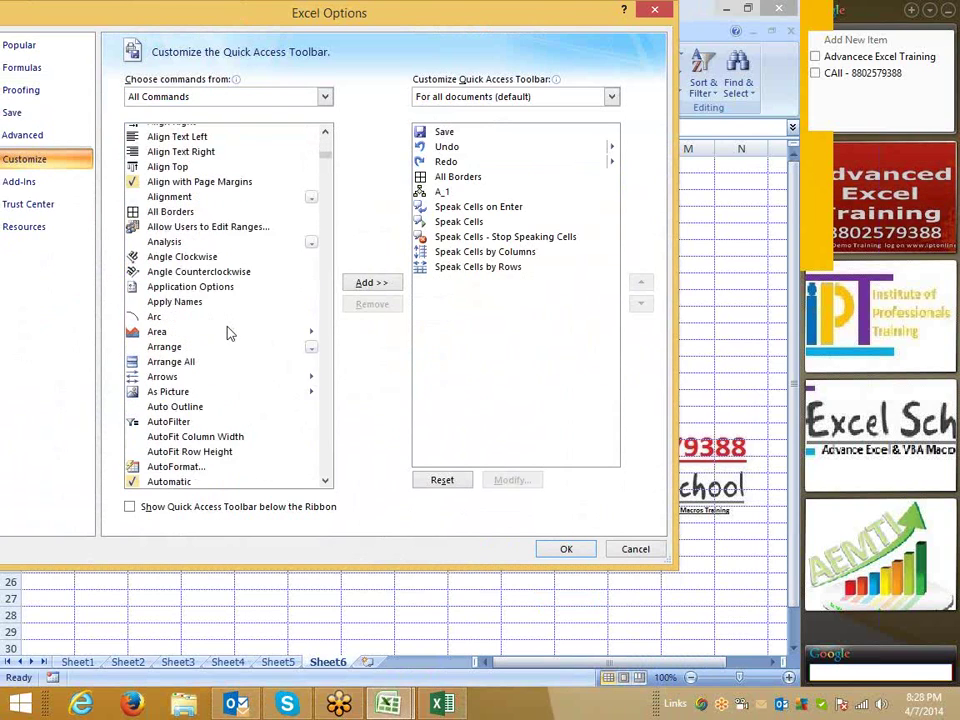
pyautogui.scroll(-6, 228, 333)
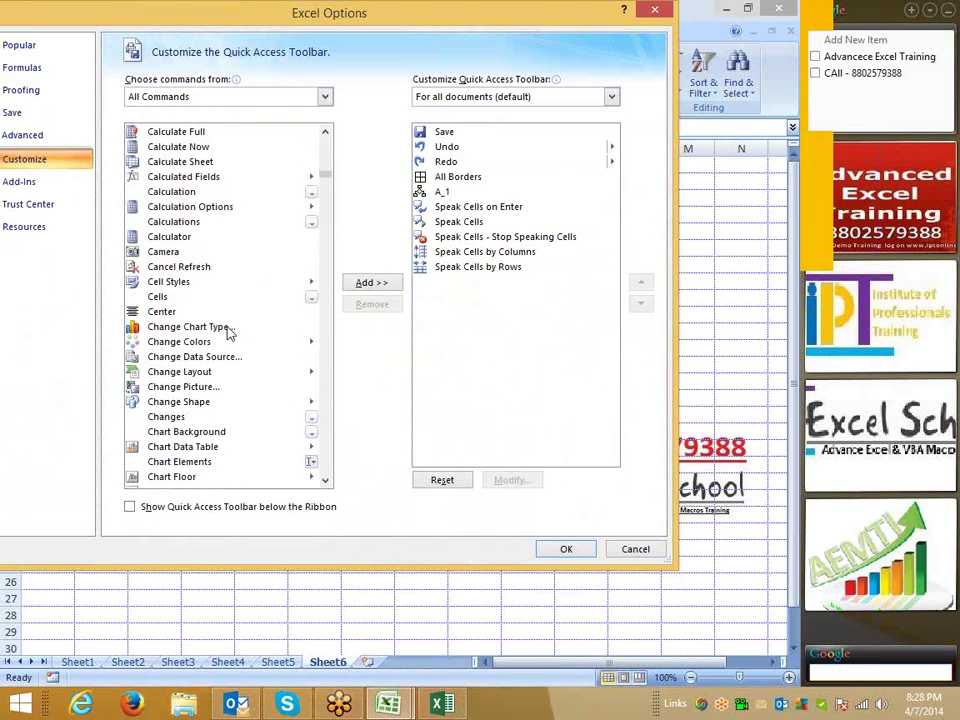
pyautogui.scroll(-2, 228, 333)
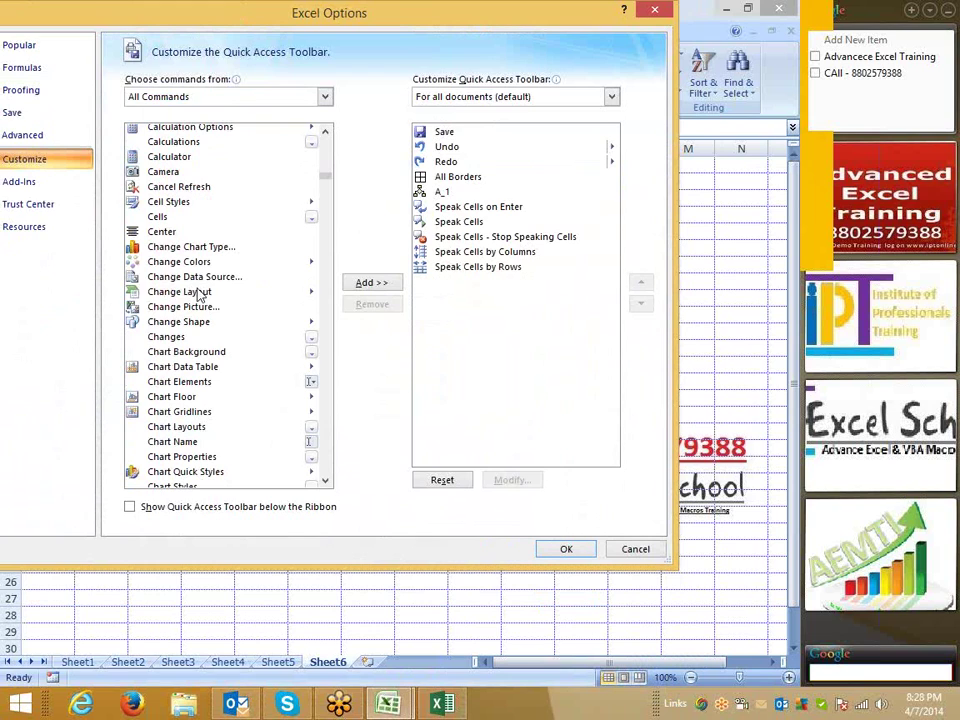
pyautogui.click(201, 292)
# Reposition the options window, use a context menu, and close Excel Options with OK.
pyautogui.moveTo(289, 12); pyautogui.dragTo(284, 150)
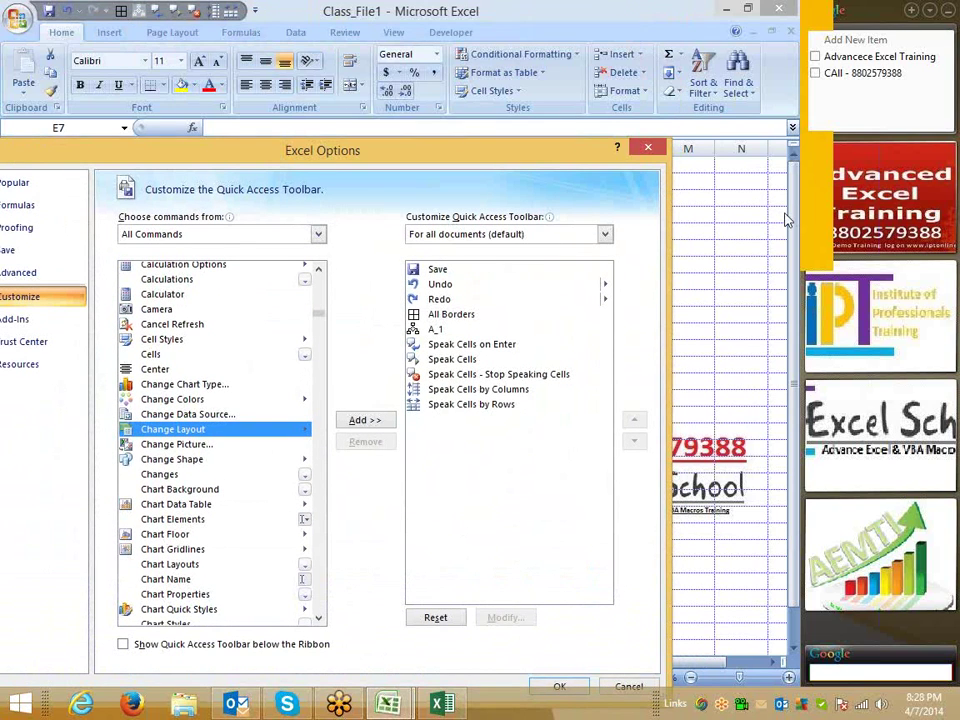
pyautogui.click(758, 234)
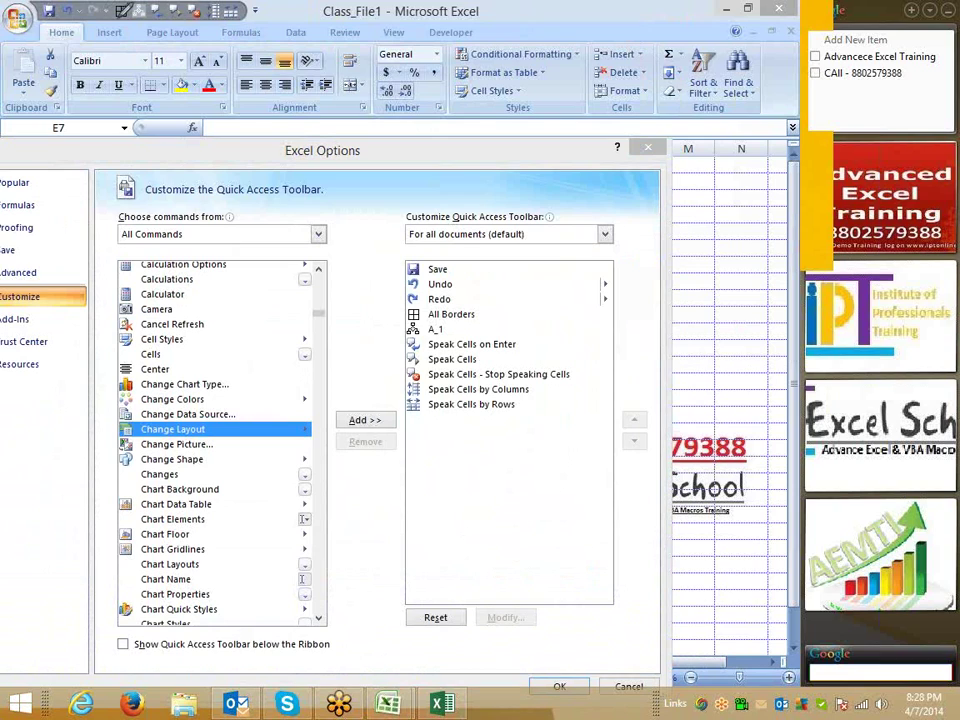
pyautogui.moveTo(95, 20)
pyautogui.mouseDown()
pyautogui.moveTo(185, 38)
pyautogui.moveTo(100, 2)
pyautogui.moveTo(108, 32)
pyautogui.mouseUp()
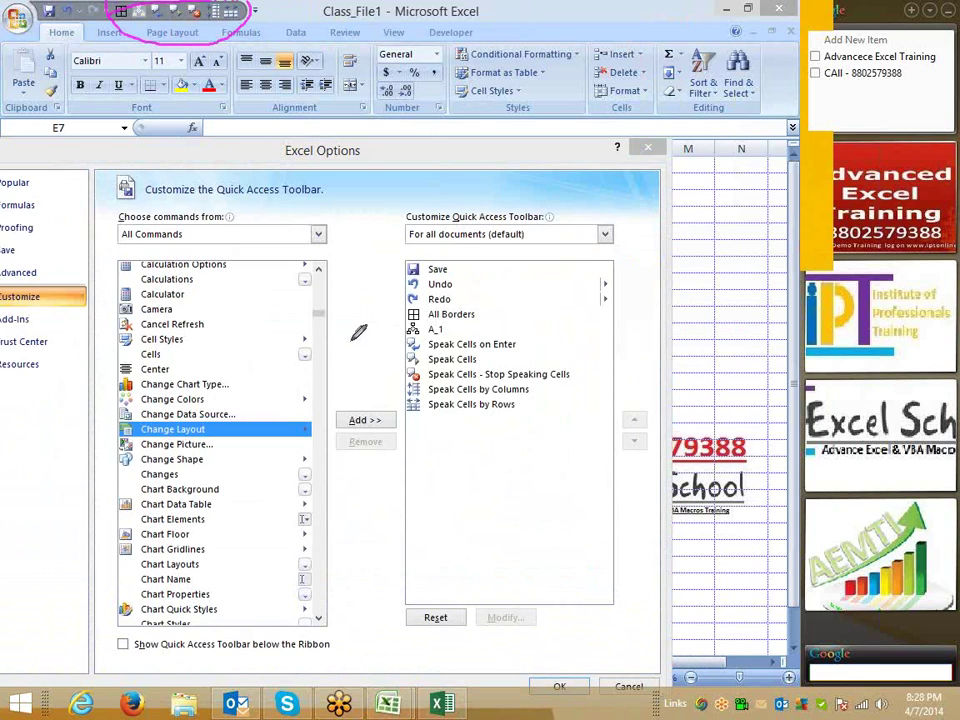
pyautogui.rightClick(362, 255)
pyautogui.click(420, 274)
pyautogui.click(562, 686)
pyautogui.scroll(-2, 265, 400)
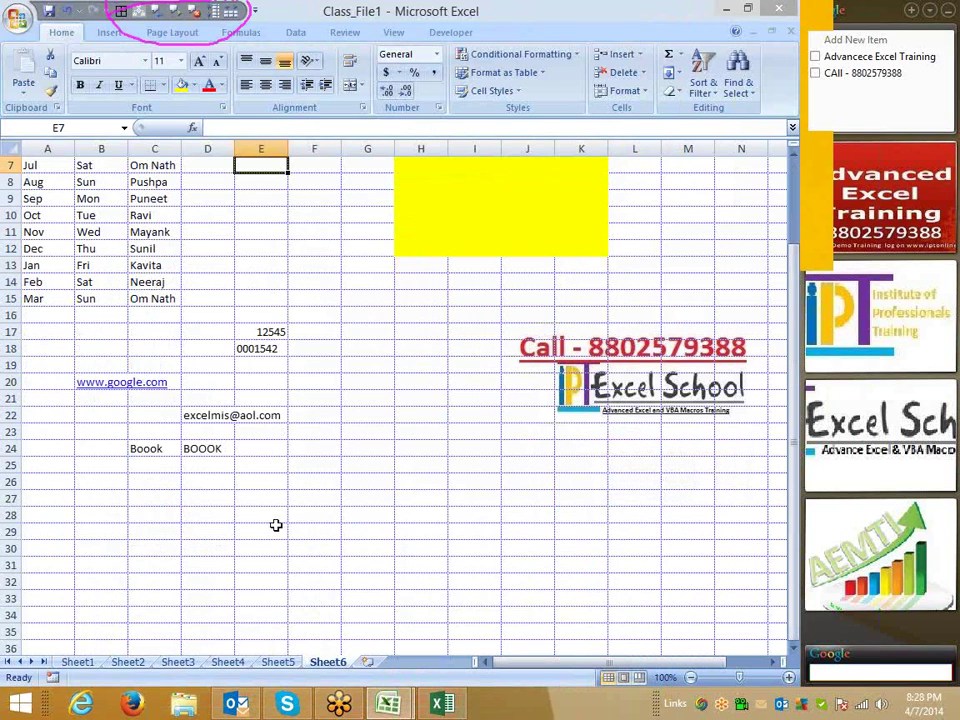
# On Sheet5, select C2:G15, cancelling a stray entry typed into C2.
pyautogui.click(276, 662)
pyautogui.moveTo(154, 181); pyautogui.dragTo(377, 390)
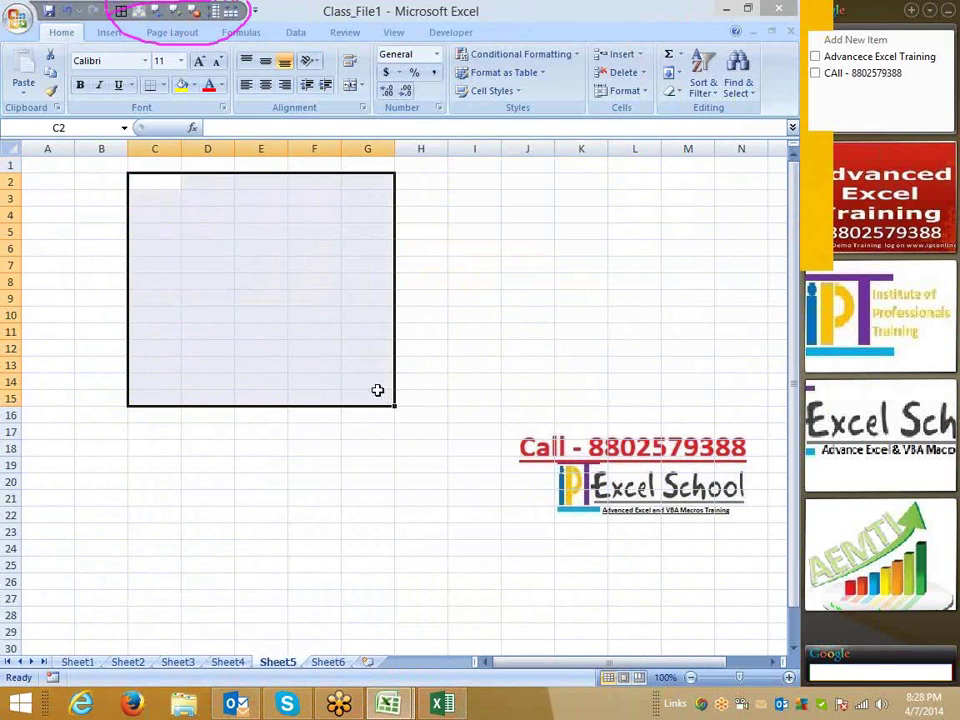
pyautogui.click(163, 85)
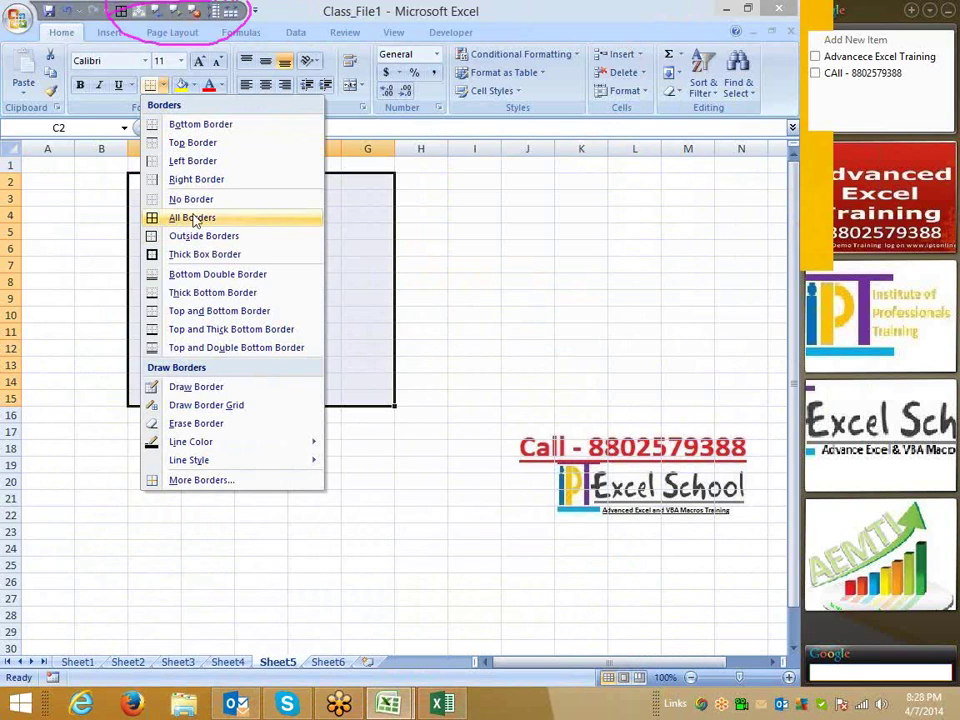
pyautogui.click(467, 207)
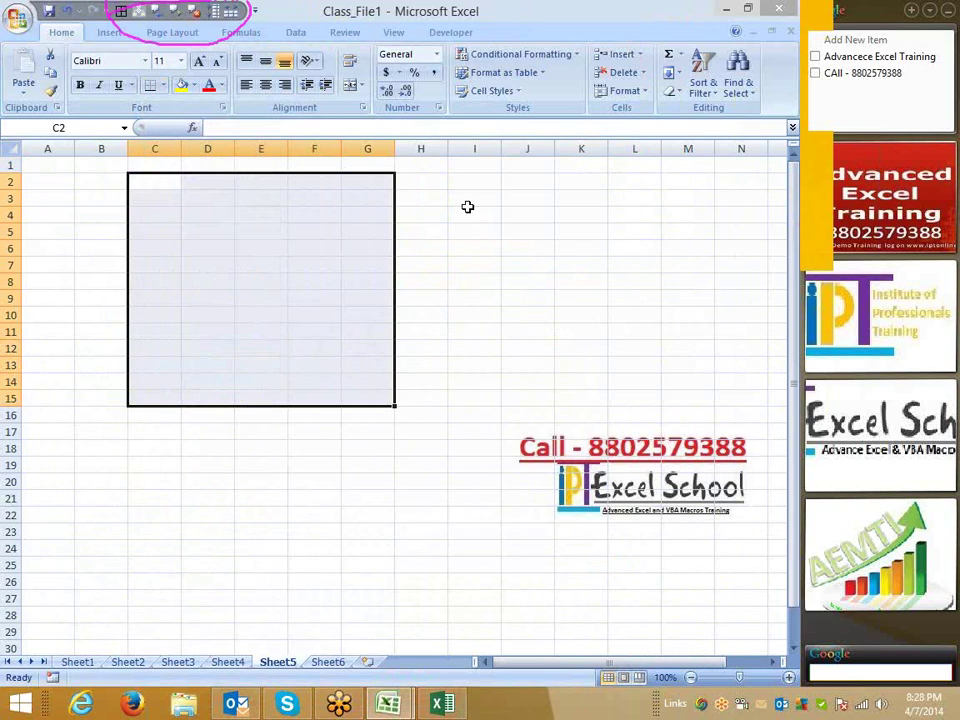
pyautogui.write('♦')
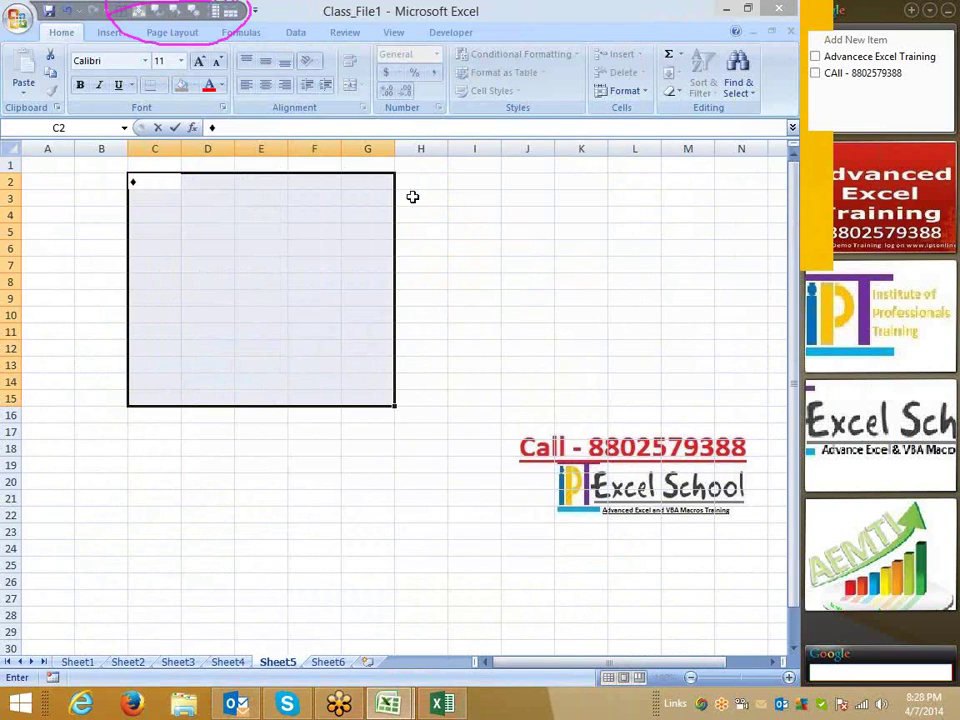
pyautogui.press('Escape')
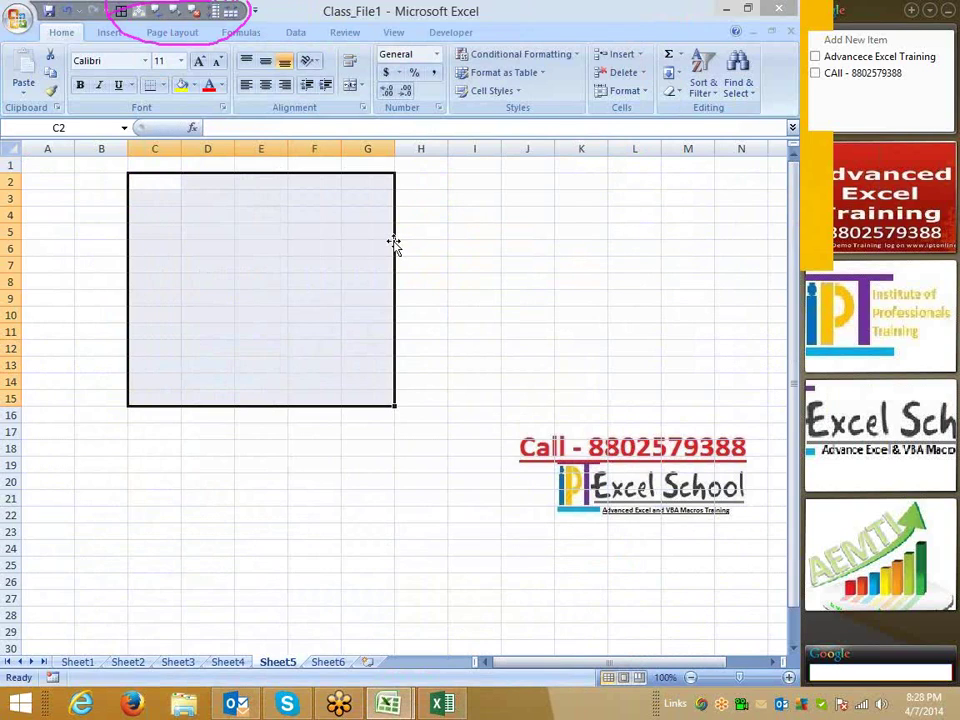
# Apply All Borders to C2:G15 with the Alt+4 Quick Access shortcut.
pyautogui.press('alt')
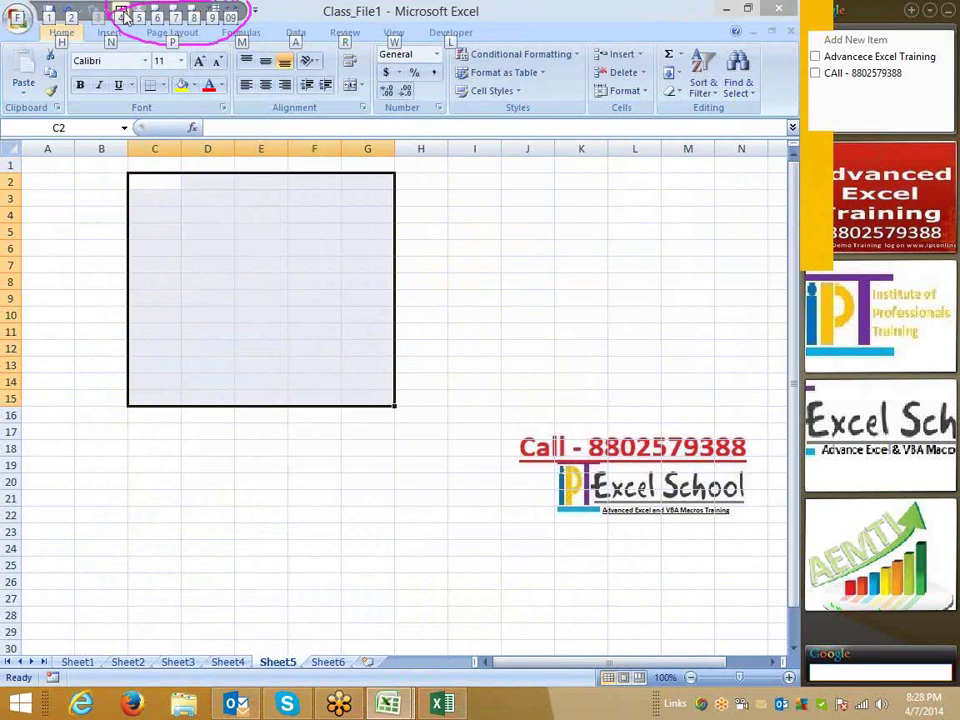
pyautogui.press('4')
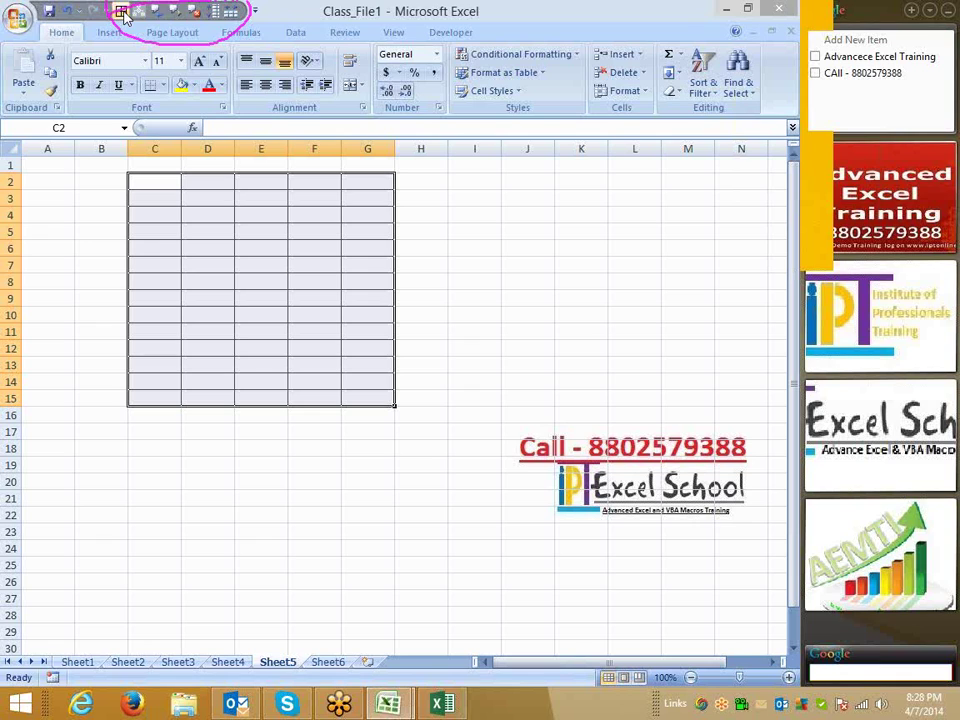
pyautogui.click(20, 18)
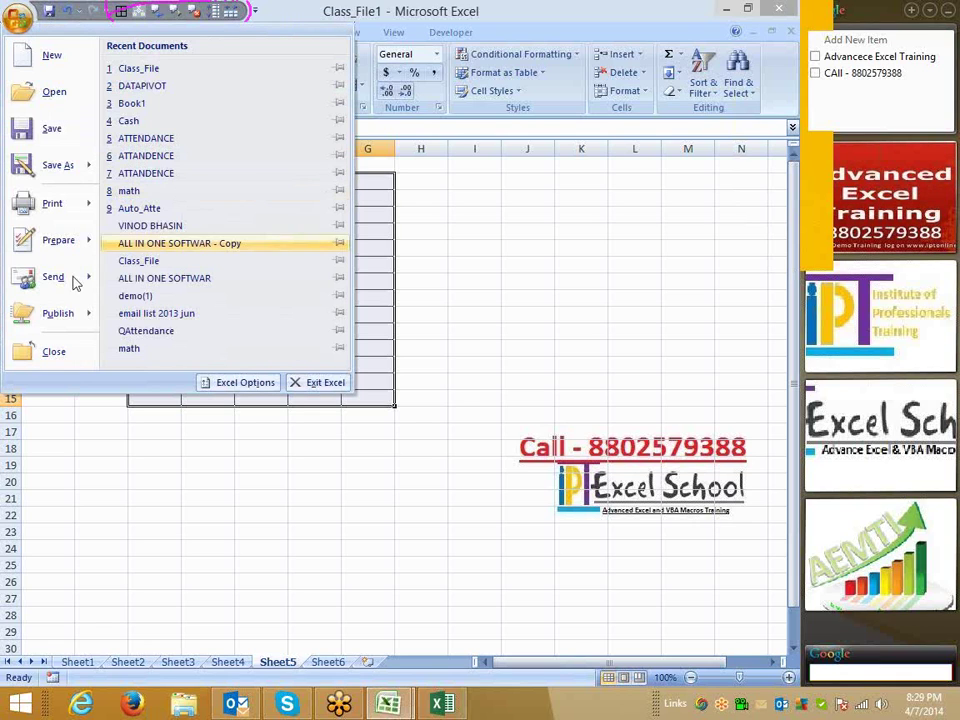
pyautogui.click(475, 272)
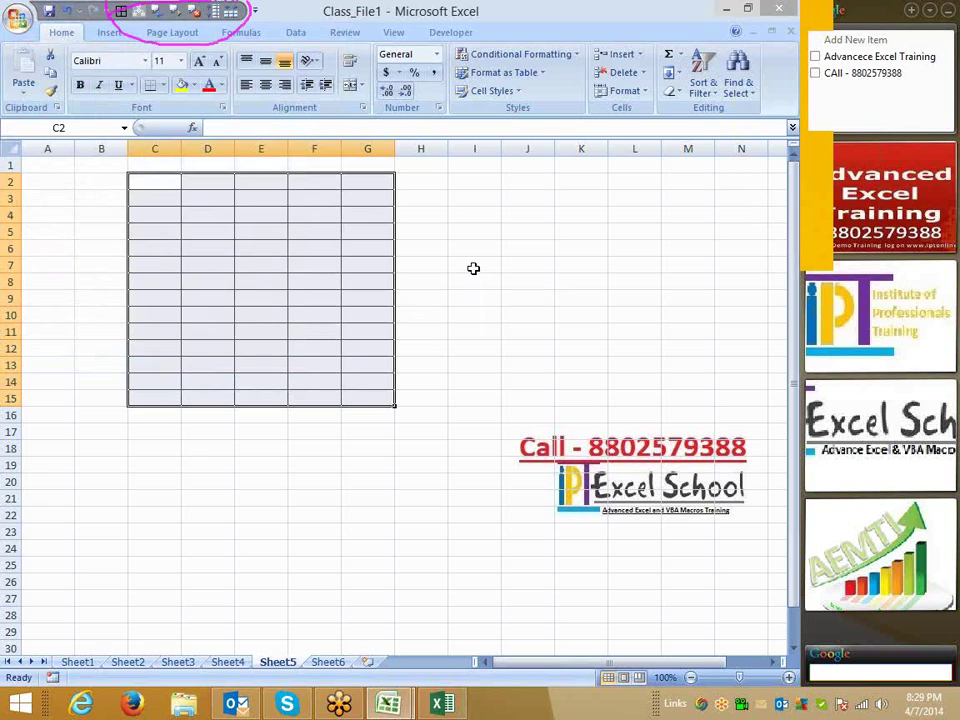